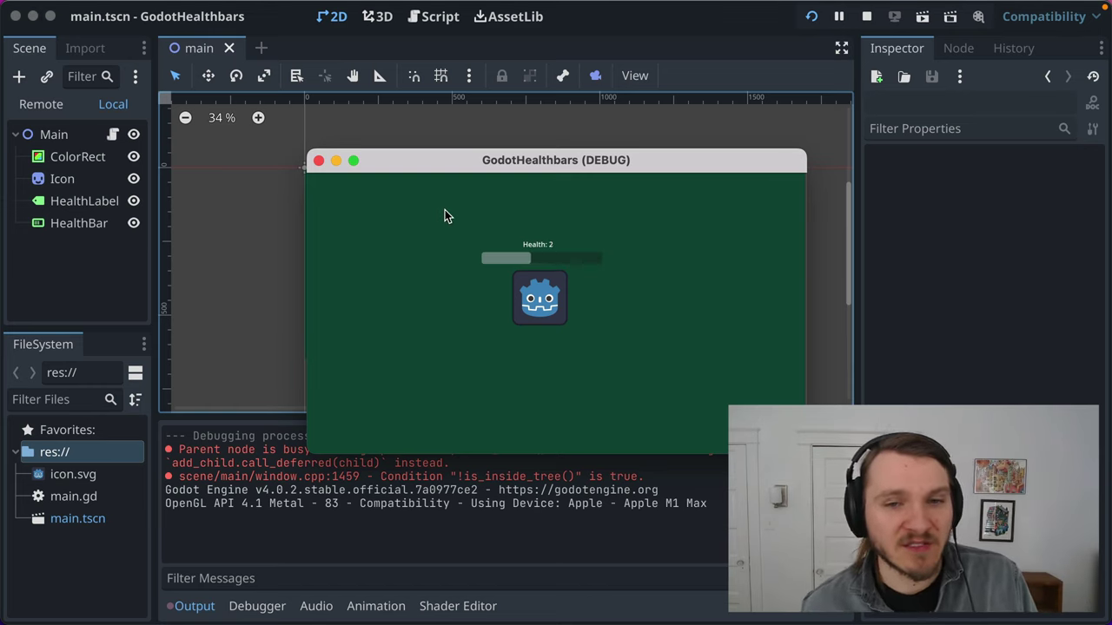
Close the running GodotHealthbars game window to end the debug run.
left_click(318, 161)
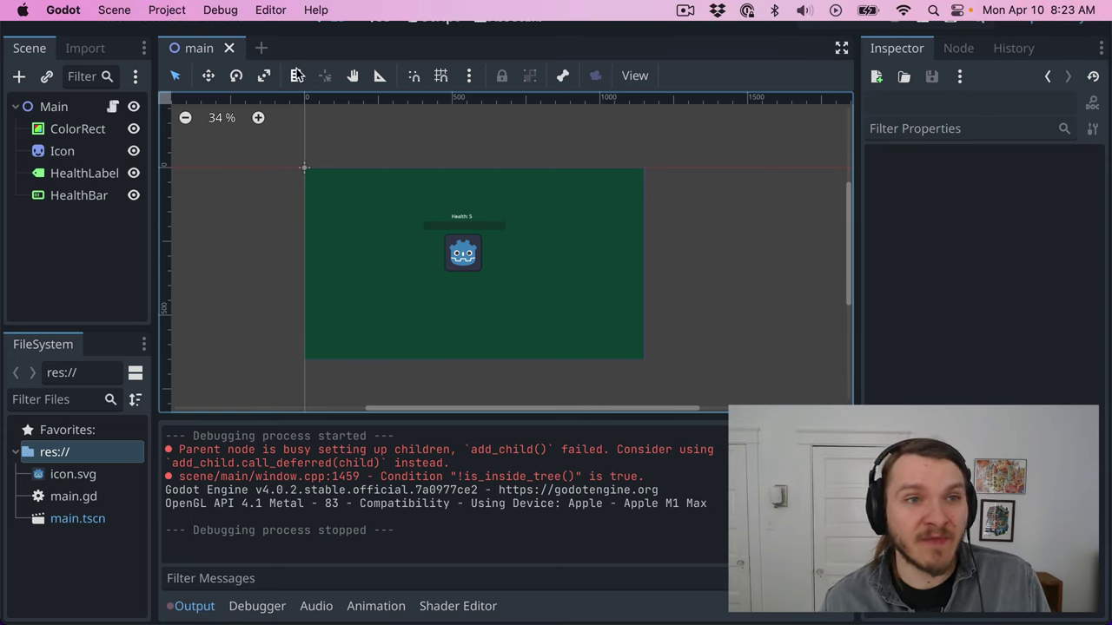
Rename the project to 'Godot Healthbars' under Application > Config > Name.
left_click(166, 9)
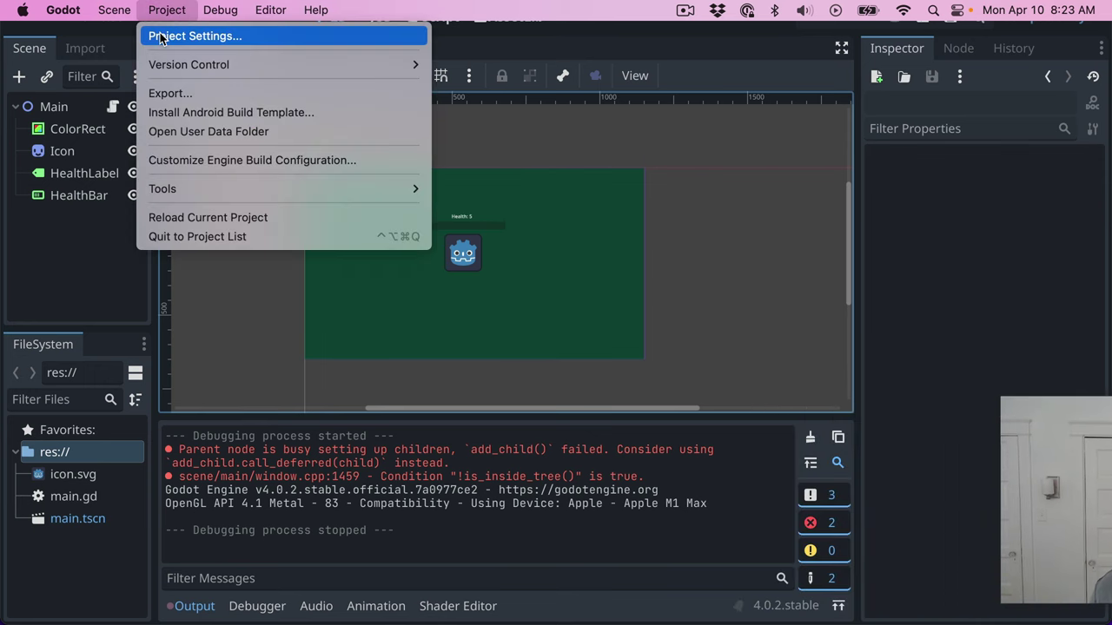
left_click(160, 37)
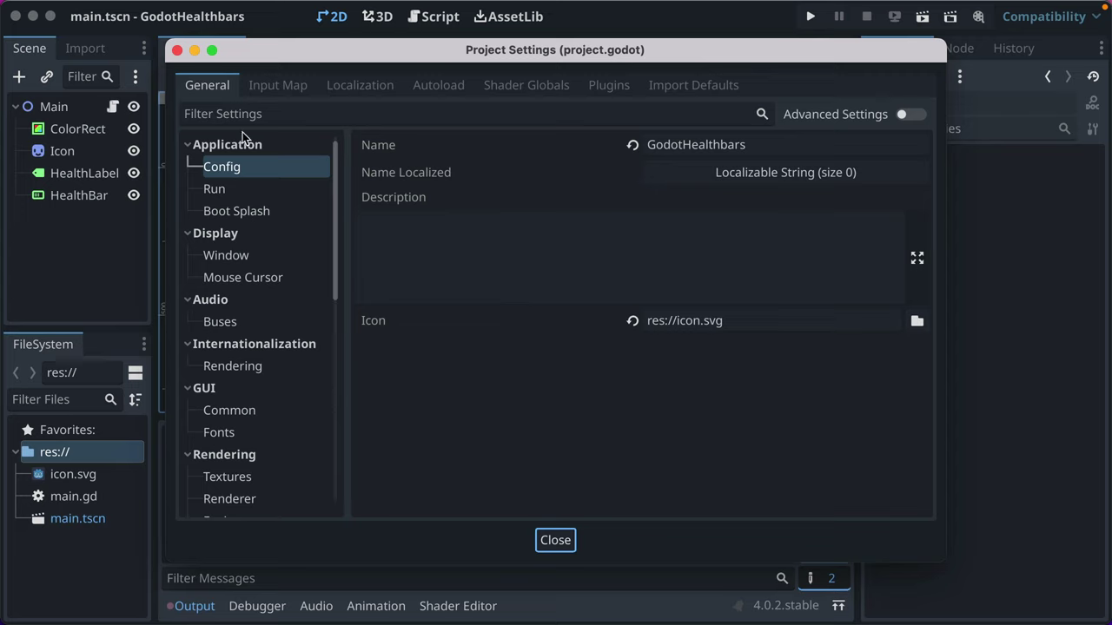
left_click(658, 144)
left_click(683, 143)
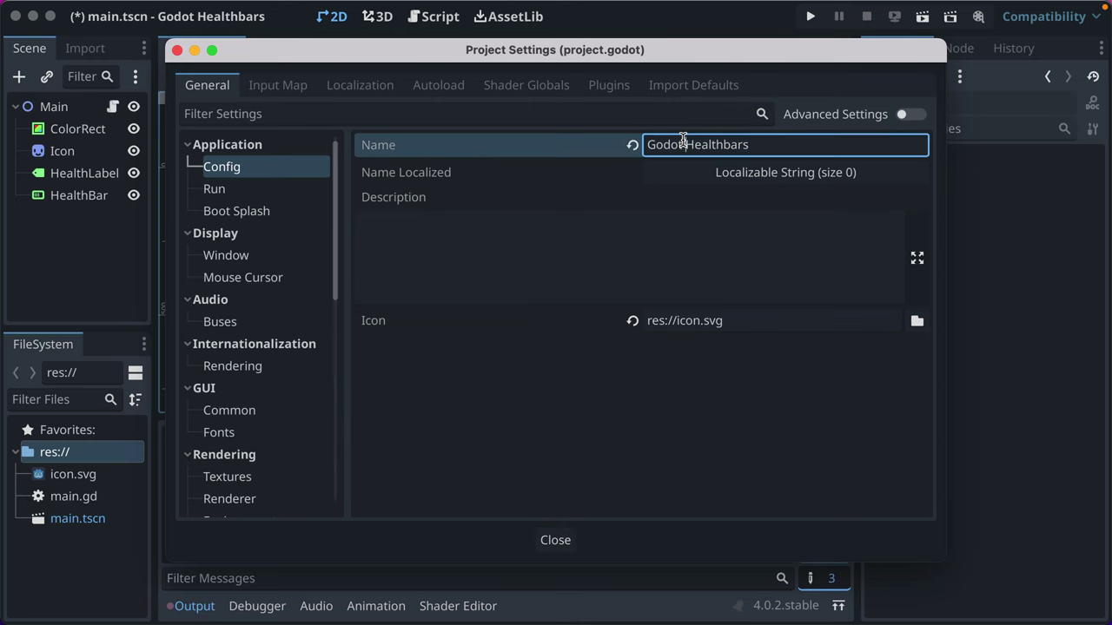
left_click(556, 541)
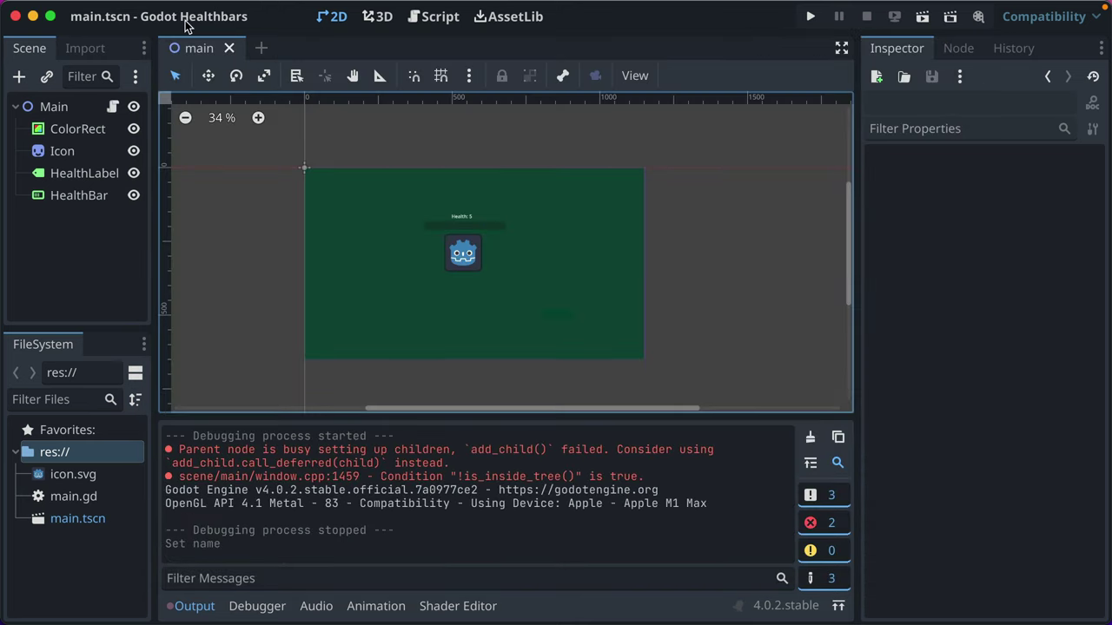
Test-run the renamed game, then close its window.
left_click(812, 17)
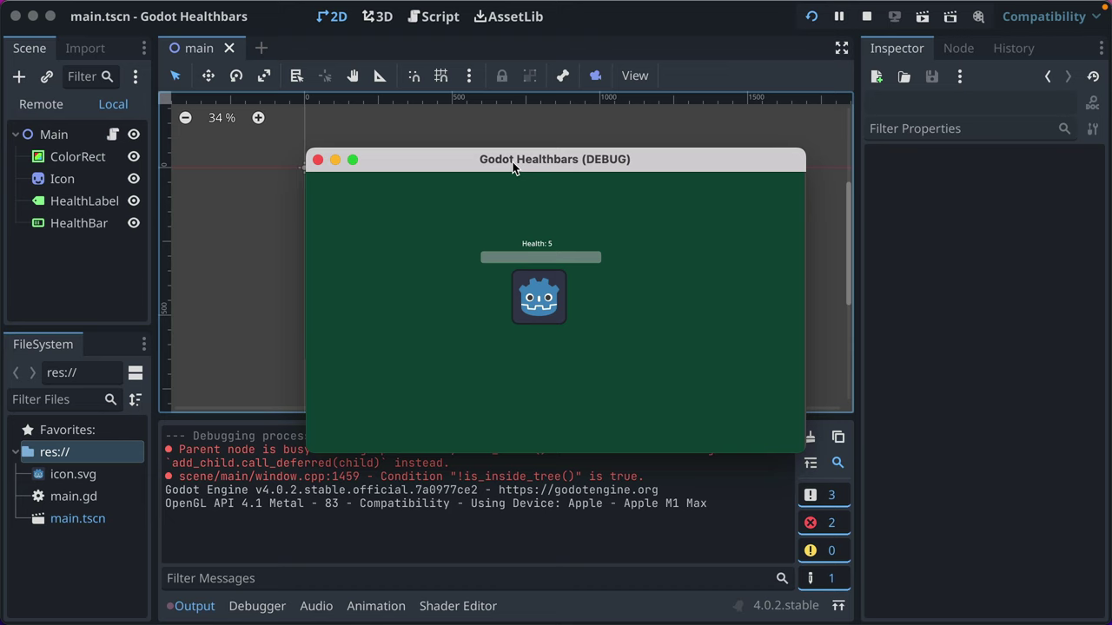
key("super+Tab")
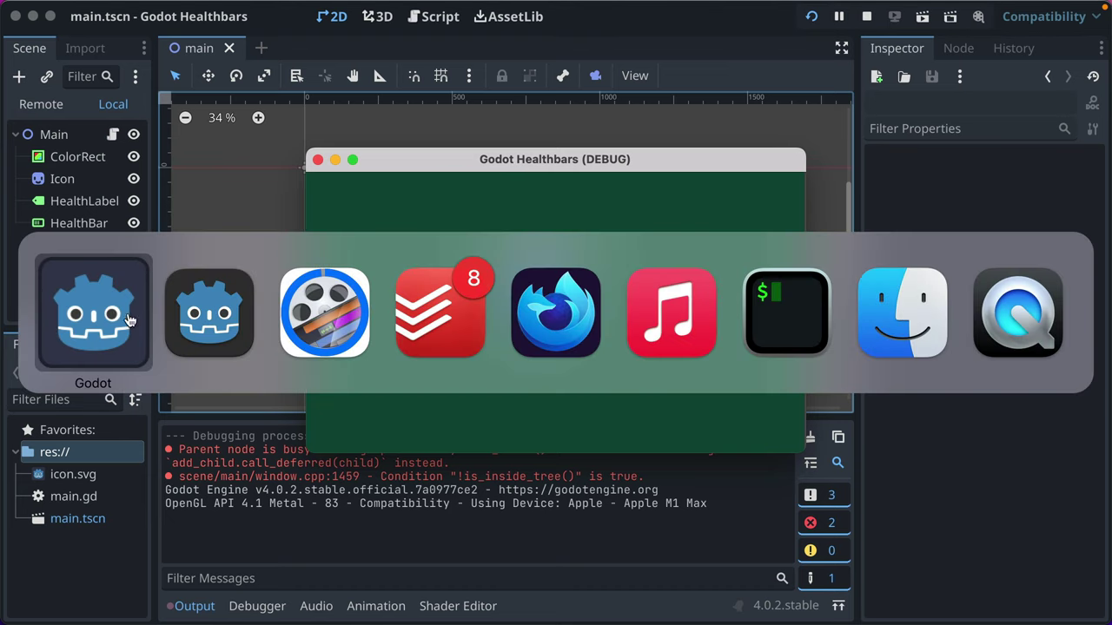
left_click(82, 327)
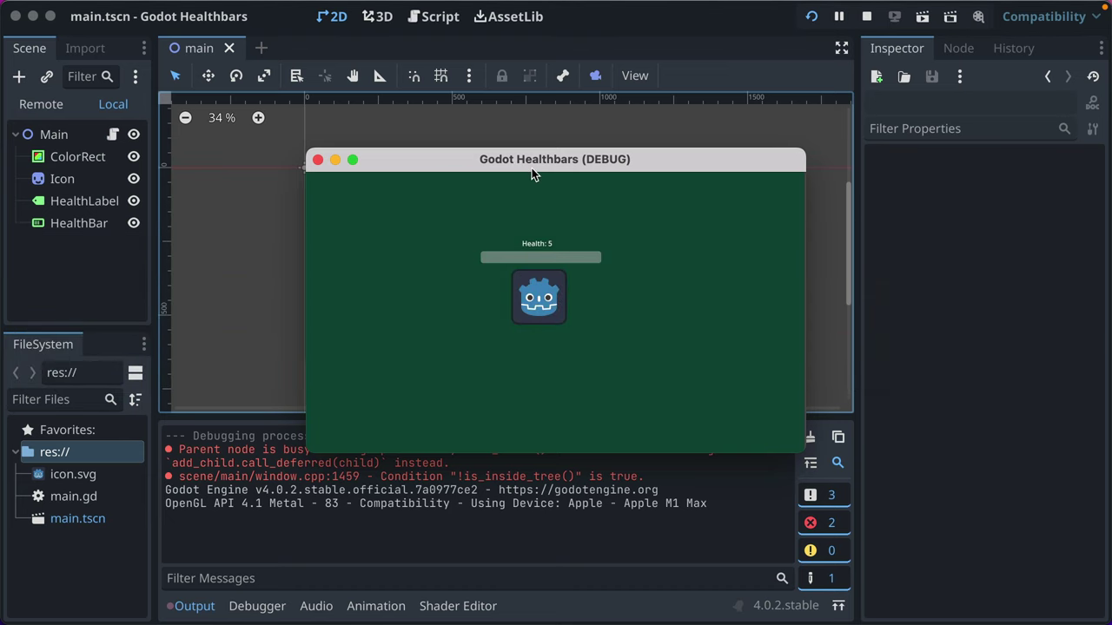
left_click(318, 160)
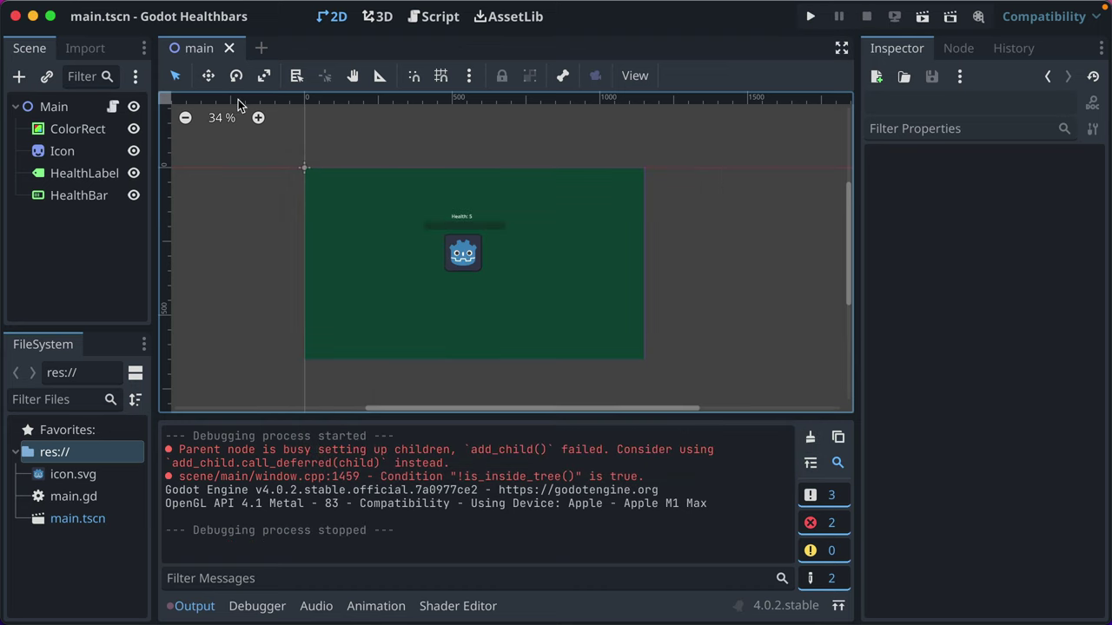
Inspect the project description and icon path fields in Project Settings.
left_click(166, 9)
left_click(202, 36)
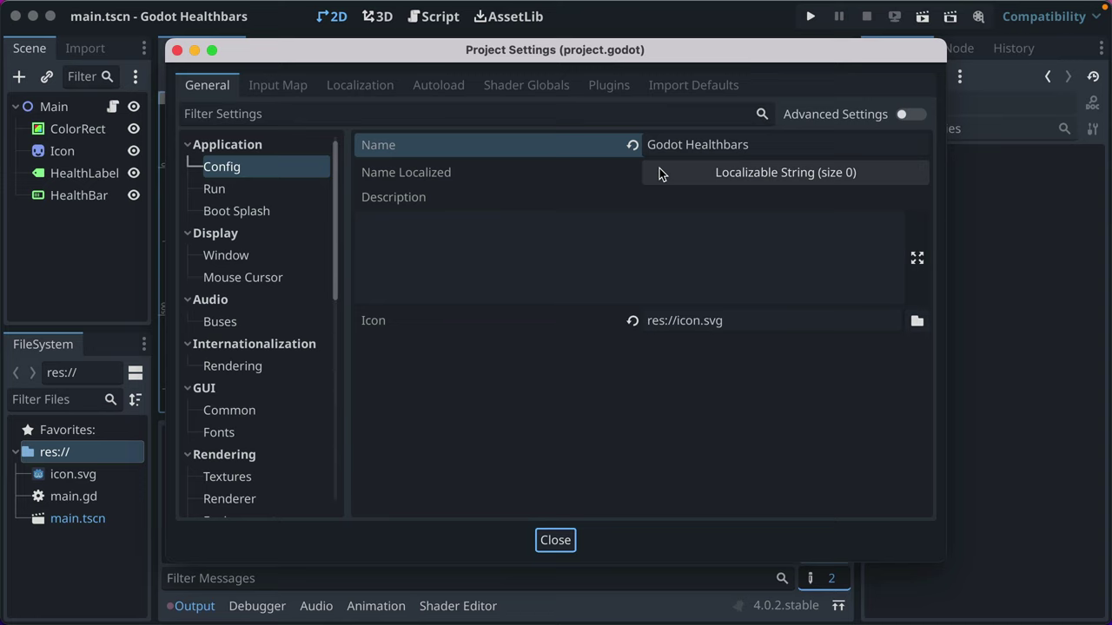
left_click(544, 248)
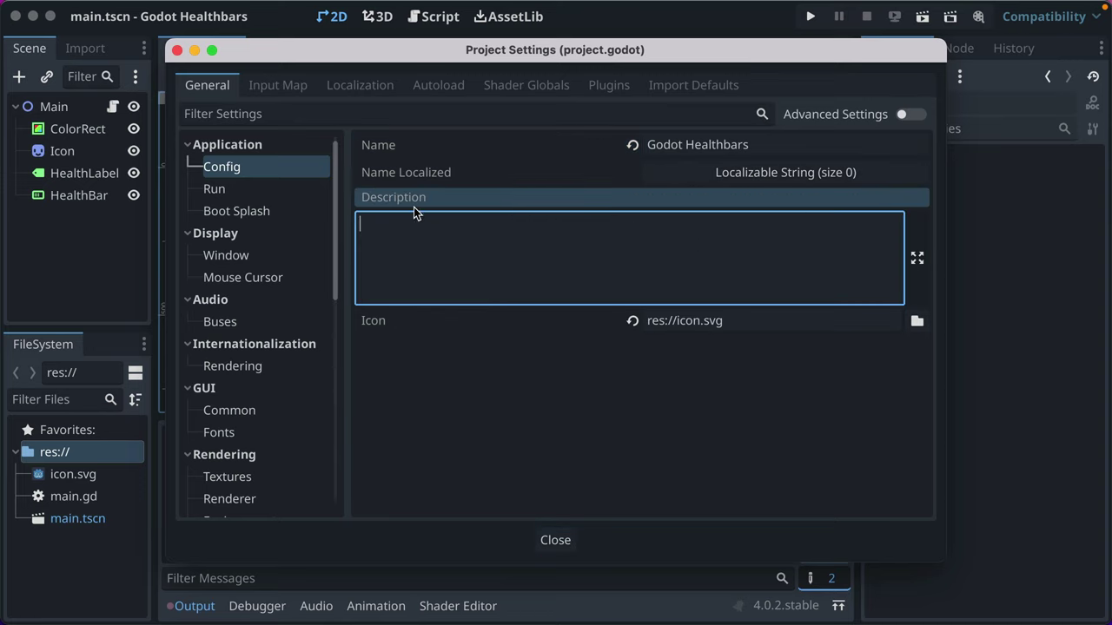
mouse_move(400, 204)
left_click_drag(773, 322, 641, 323)
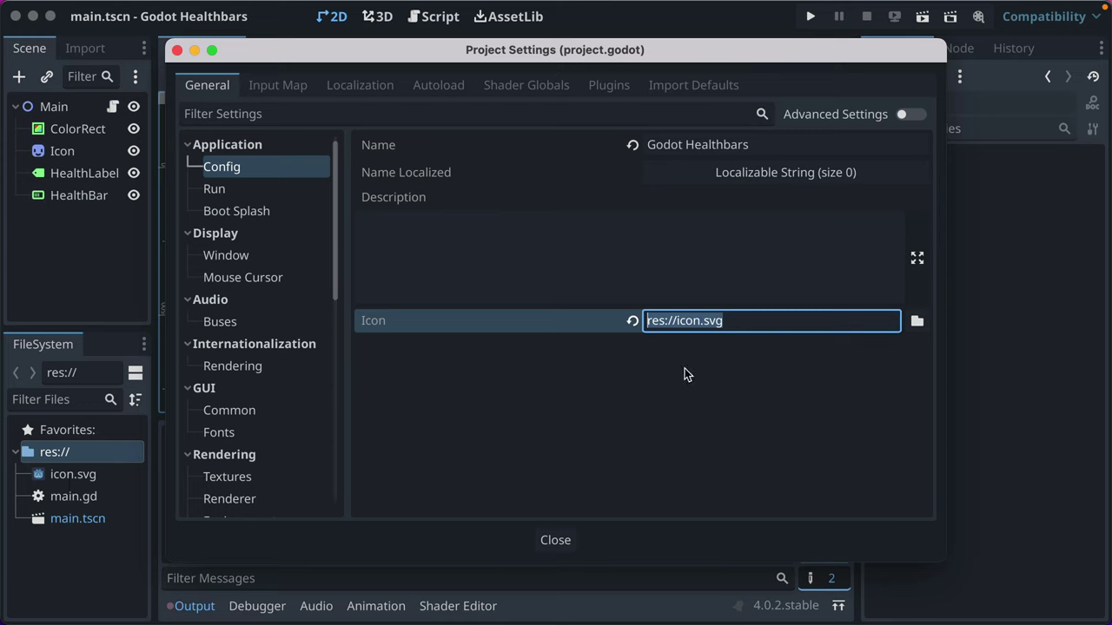
mouse_move(4, 419)
left_click(705, 323)
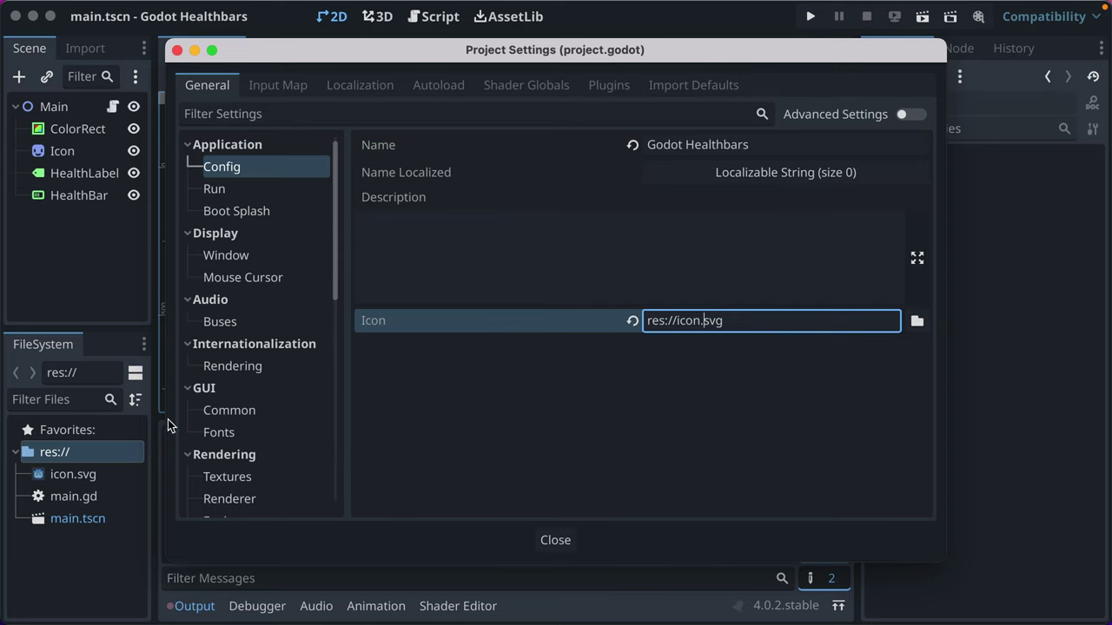
Import floppy-disk-solid.svg from Downloads and set it as the Config > Icon.
mouse_move(3, 496)
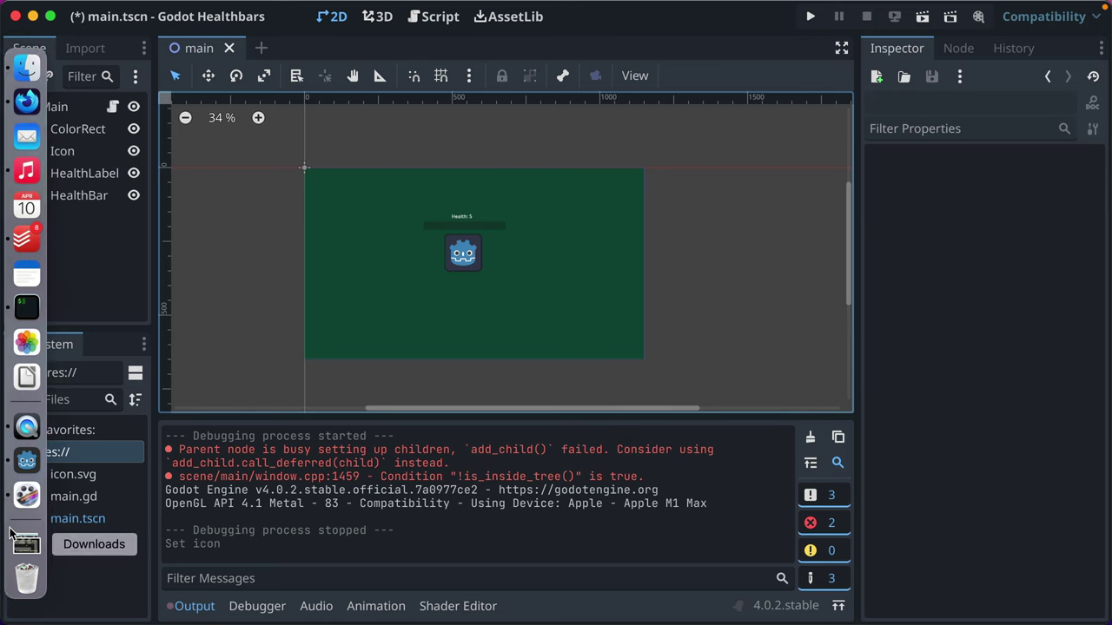
left_click(26, 544)
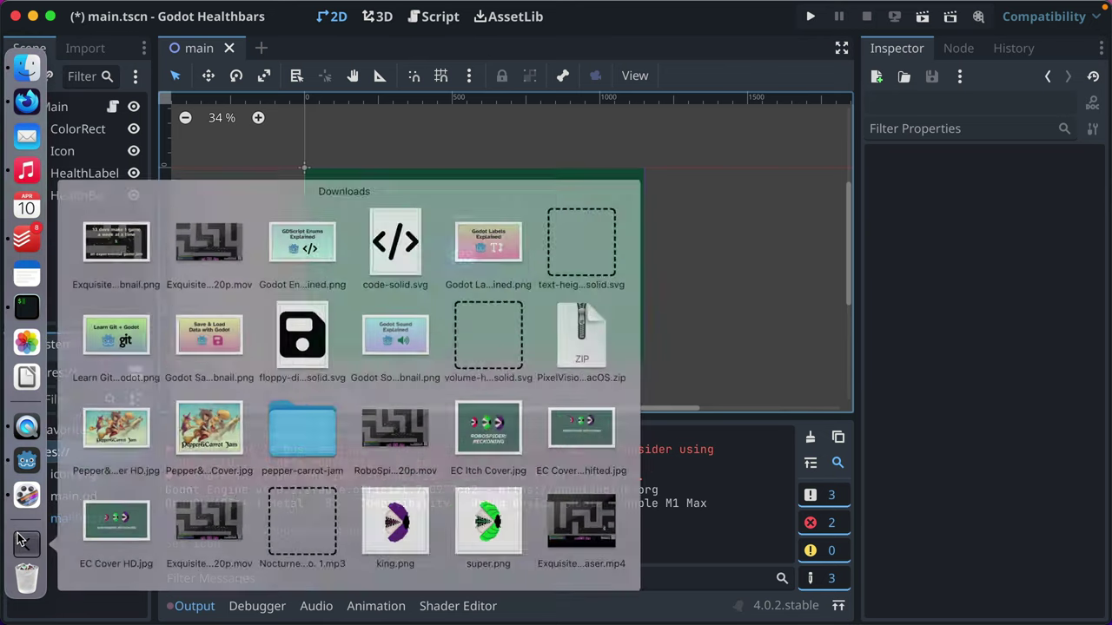
left_click_drag(372, 308, 87, 541)
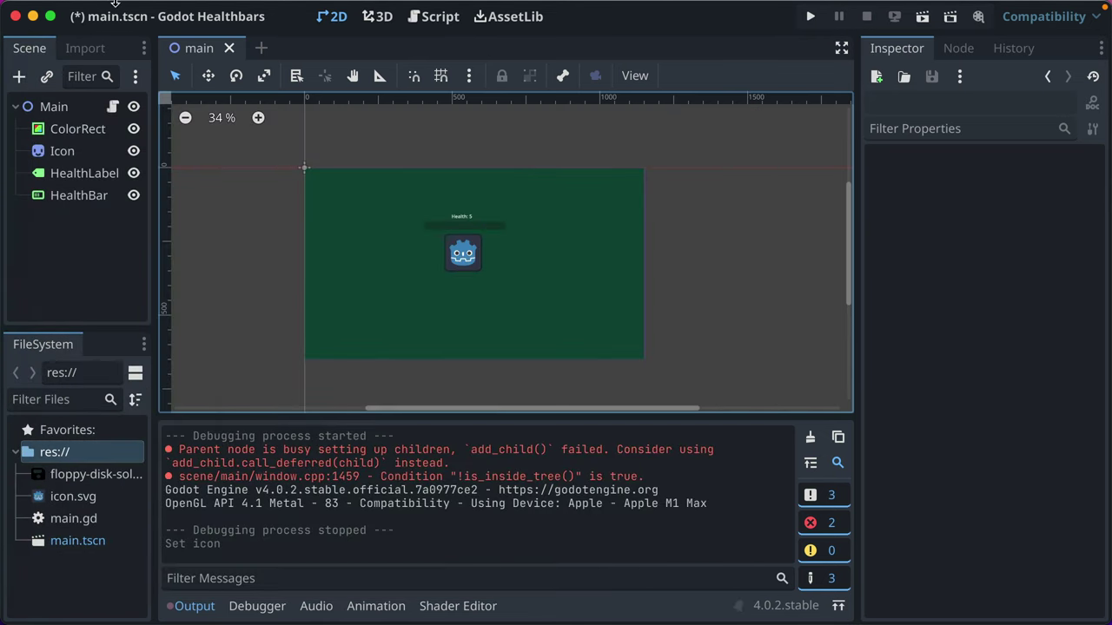
left_click(167, 10)
left_click(196, 34)
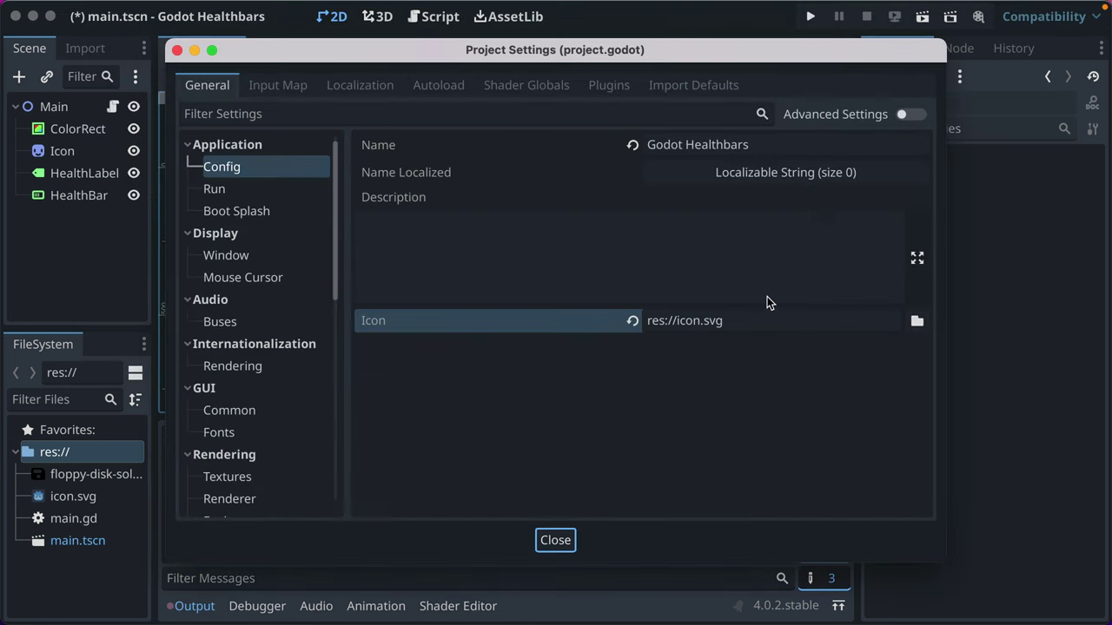
left_click(917, 321)
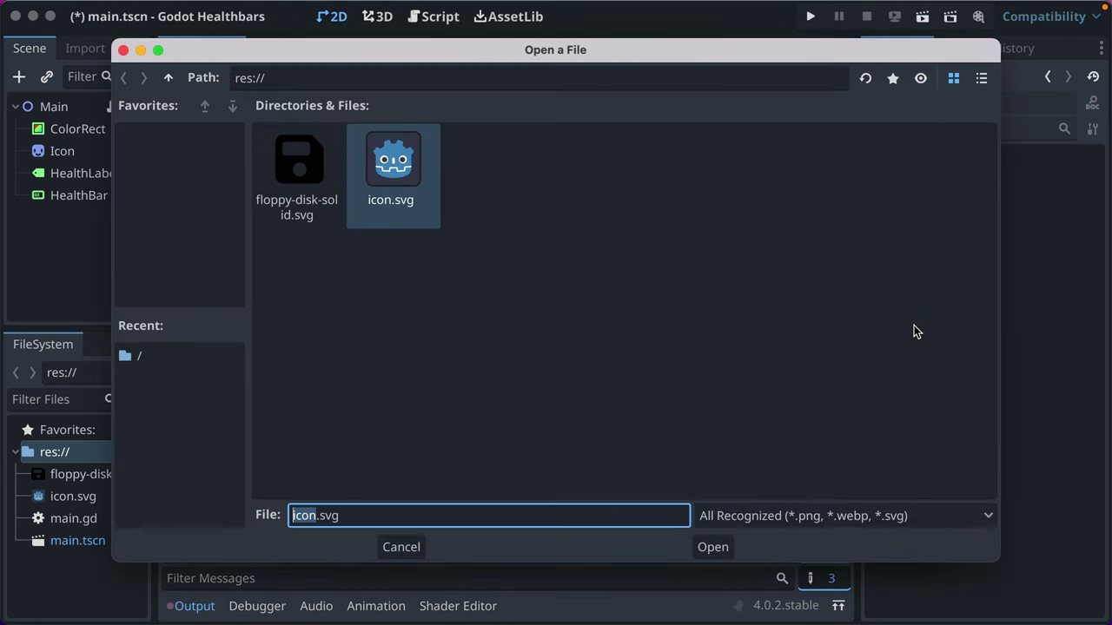
double_click(302, 185)
left_click(557, 545)
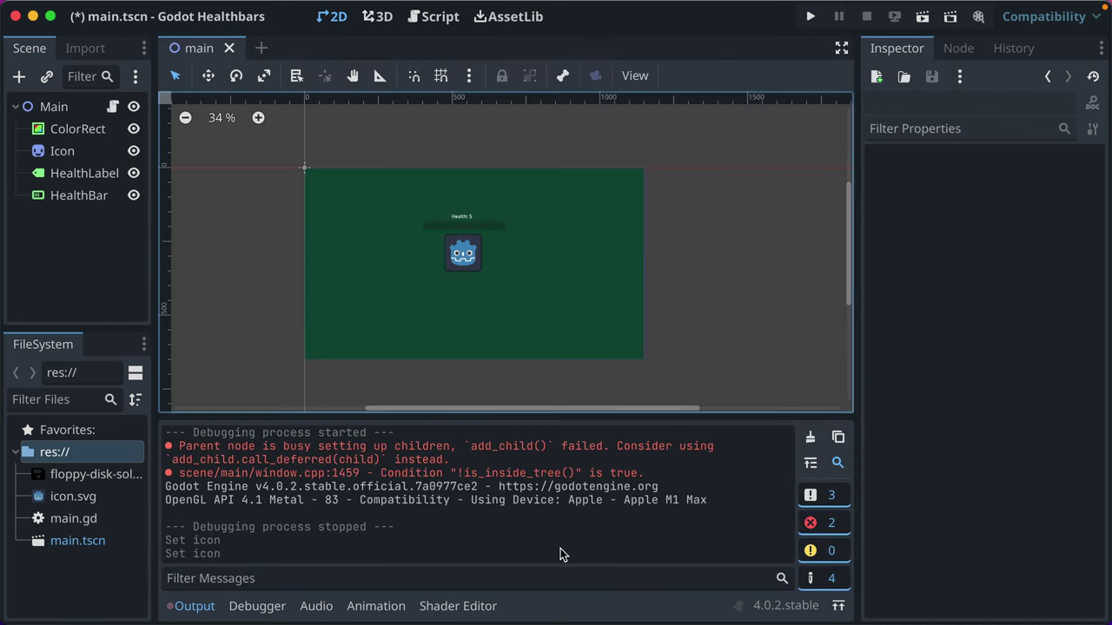
Run the game with the new icon and bring its window to the front.
left_click(805, 19)
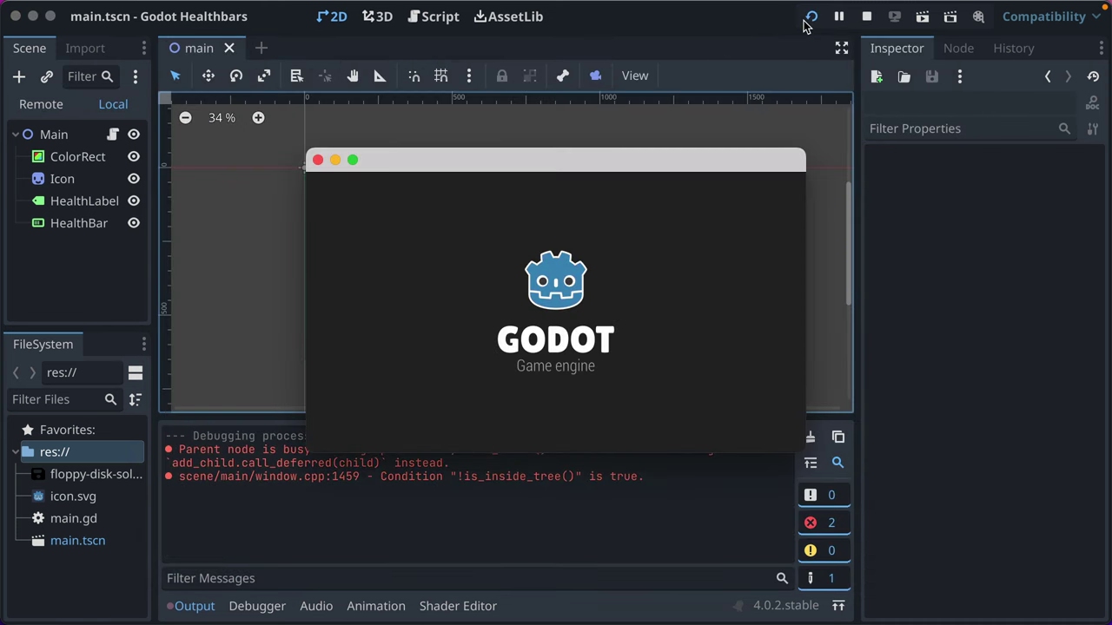
key("super+Tab")
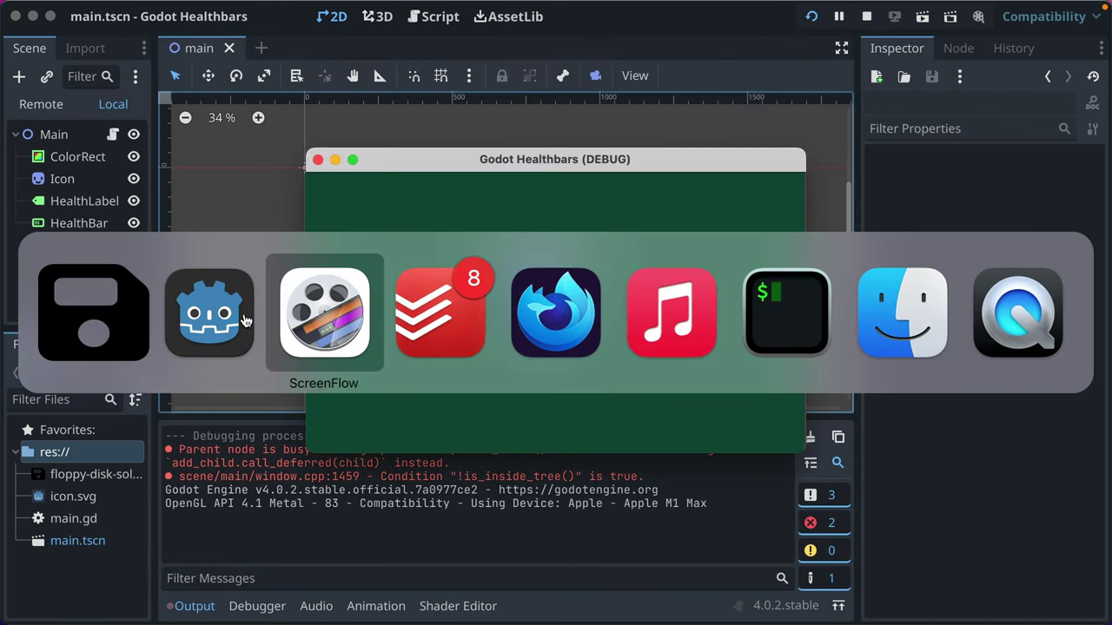
key("super+Tab")
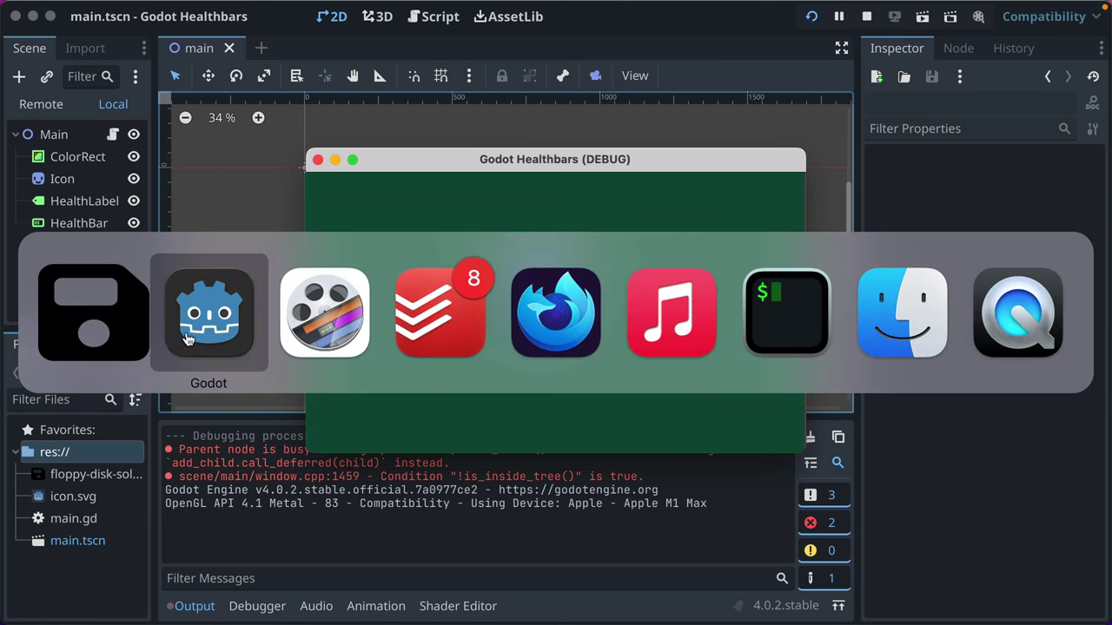
left_click(131, 341)
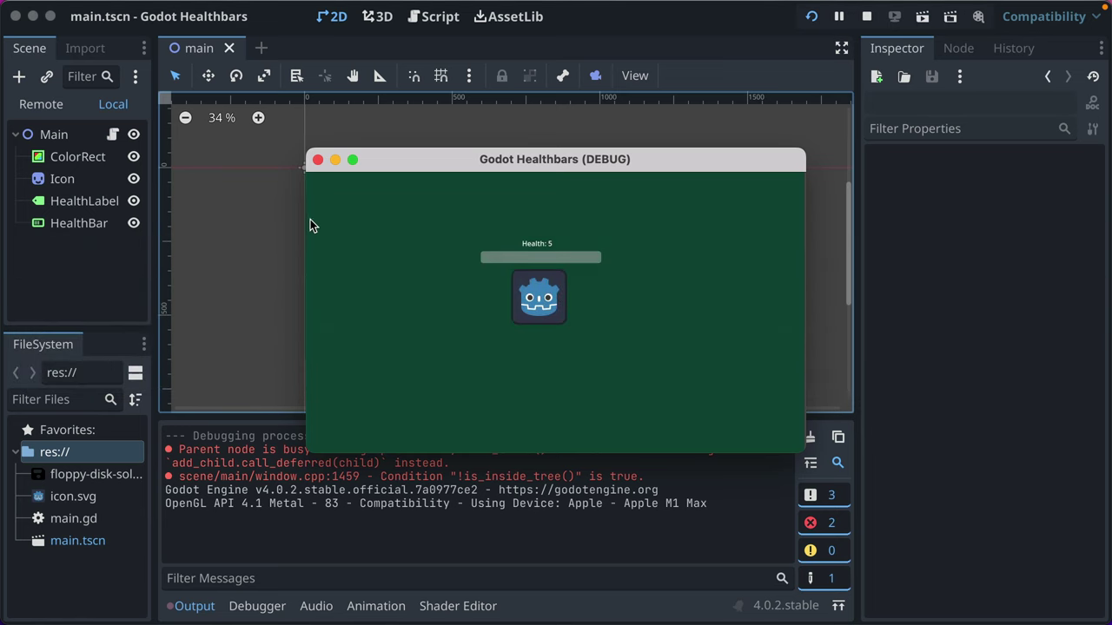
Stop the game and reselect res://main.tscn as Main Scene under Application > Run.
left_click(319, 162)
left_click(166, 10)
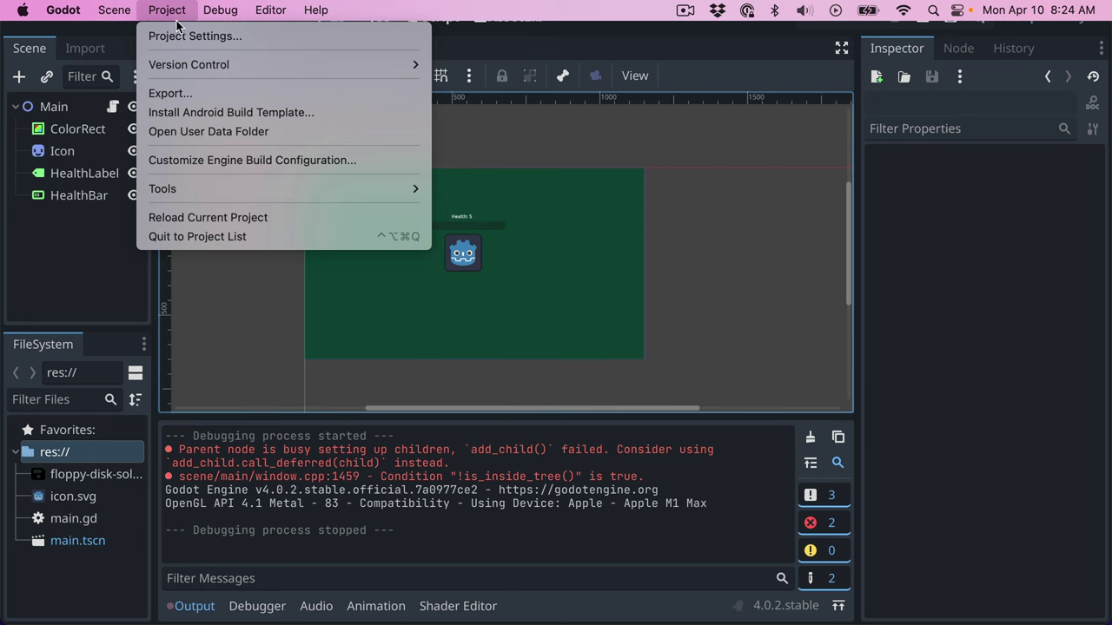
left_click(195, 36)
left_click(256, 188)
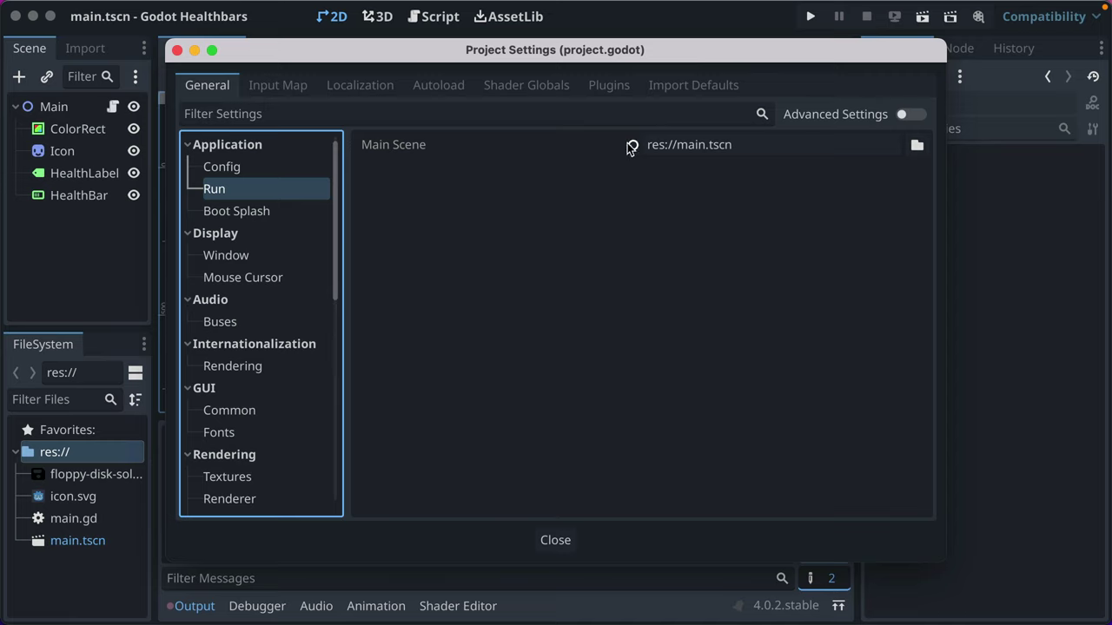
left_click(915, 148)
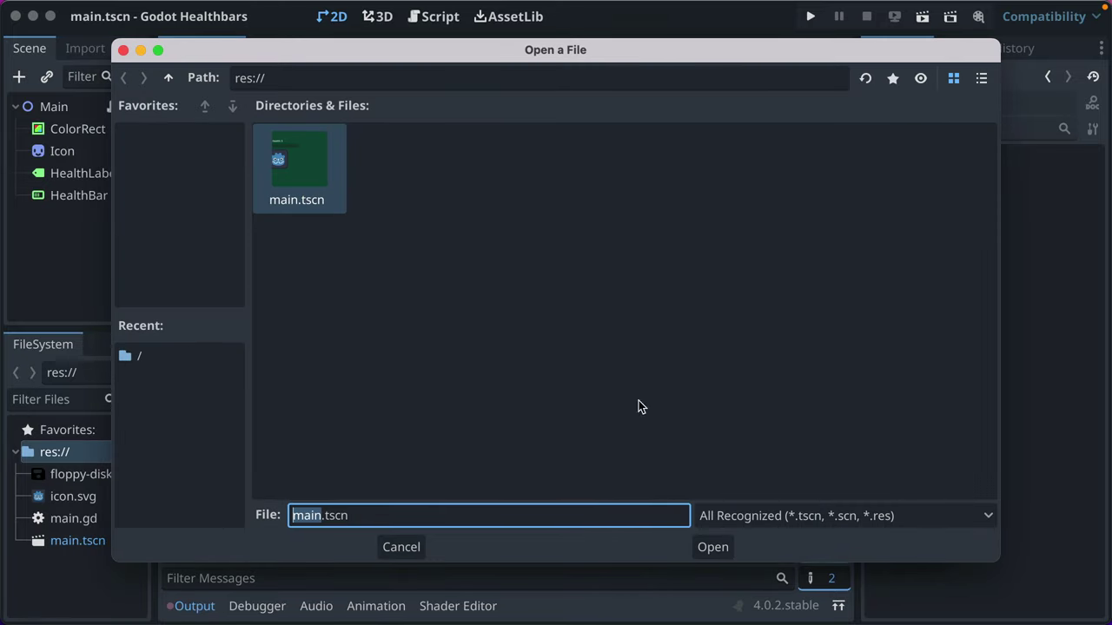
double_click(312, 201)
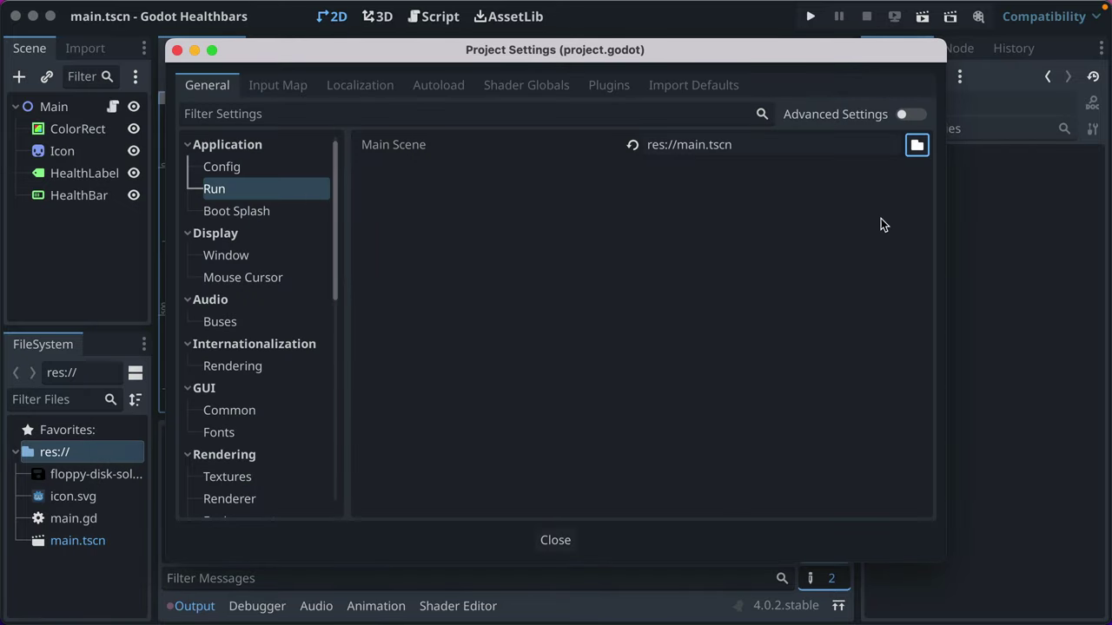
View the Boot Splash settings, then do a quick test run of the game.
left_click(239, 214)
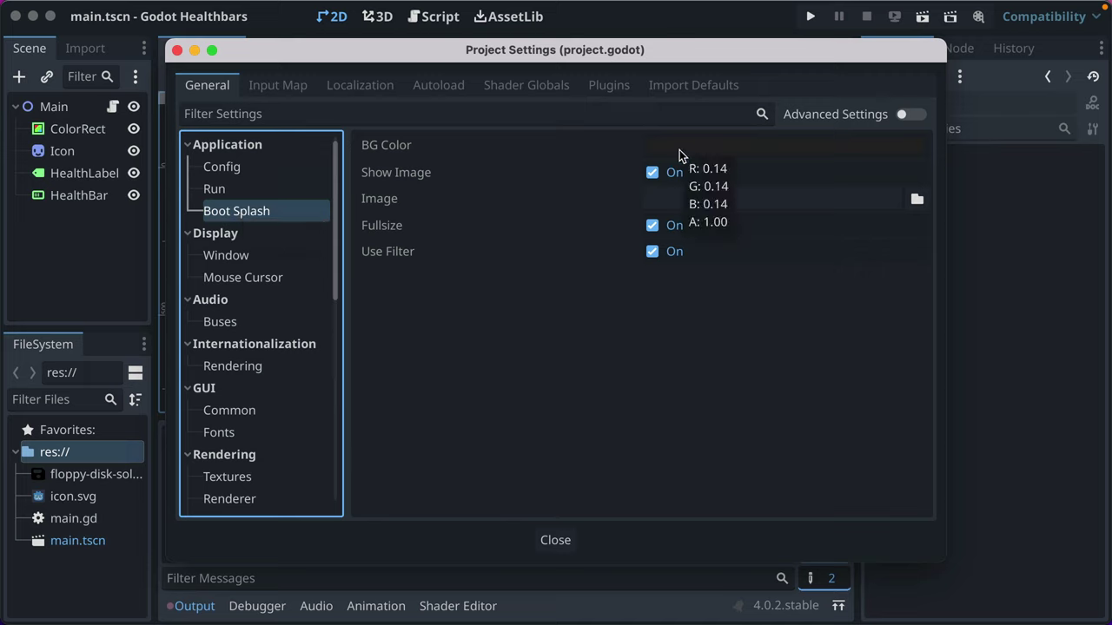
left_click(555, 540)
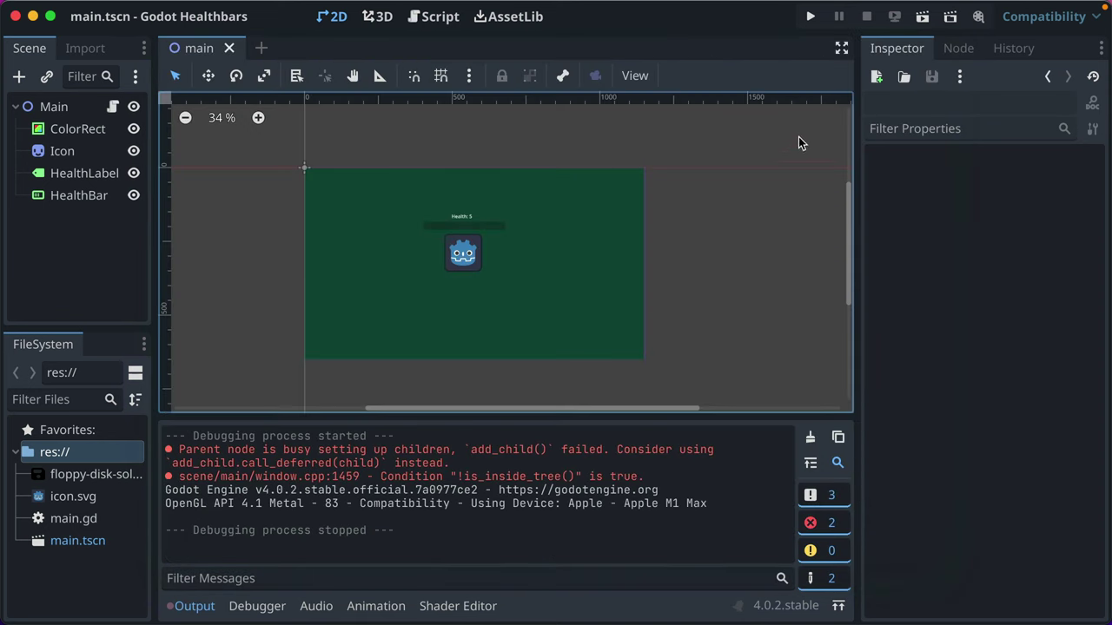
left_click(812, 16)
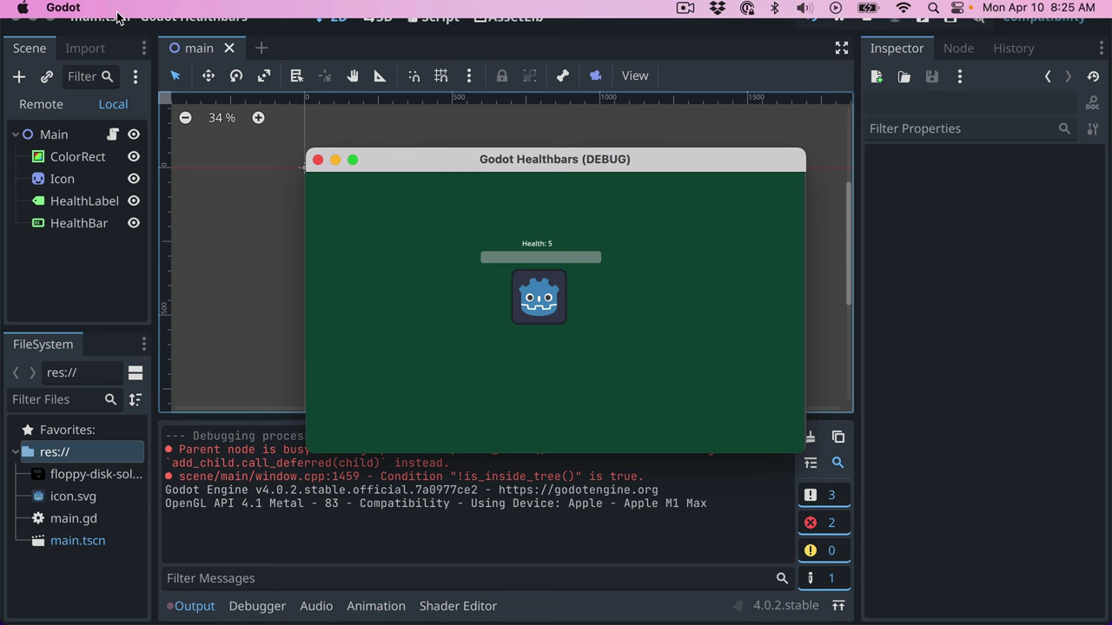
left_click(318, 159)
Set the Boot Splash BG Color to green-teal and test it in a run.
left_click(116, 7)
mouse_move(164, 8)
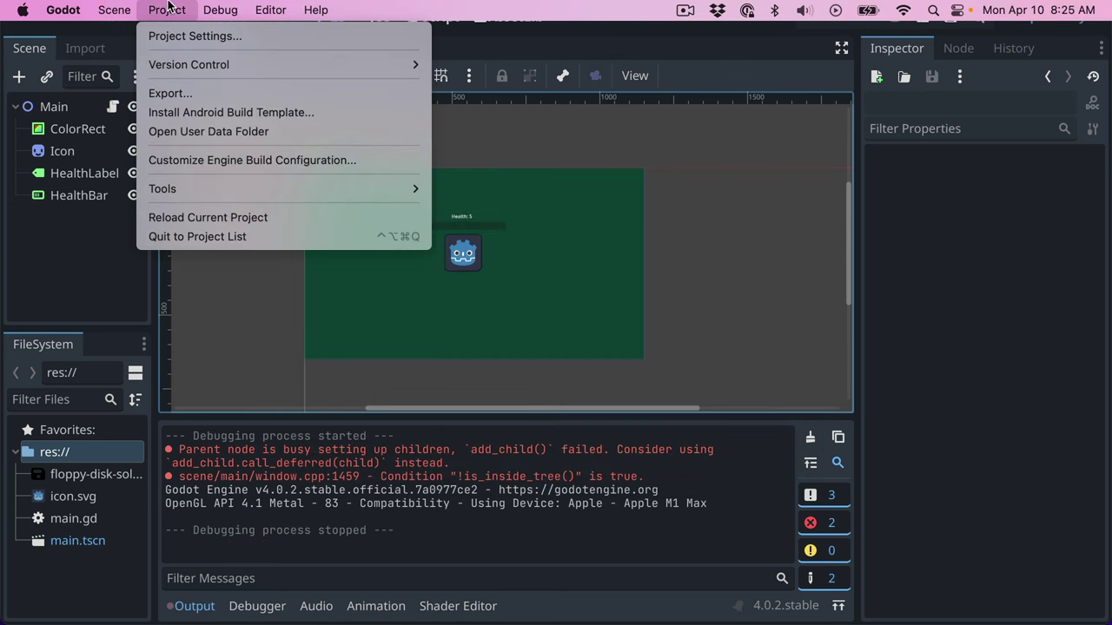
left_click(199, 35)
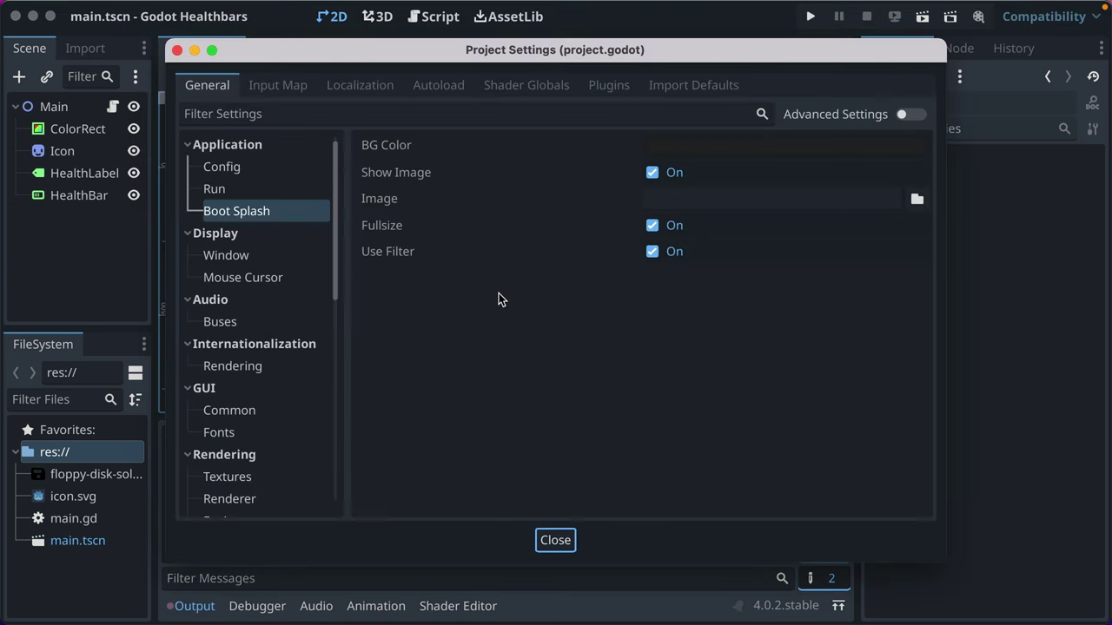
left_click(752, 147)
left_click_drag(901, 208, 901, 152)
left_click_drag(753, 153, 718, 121)
left_click(519, 353)
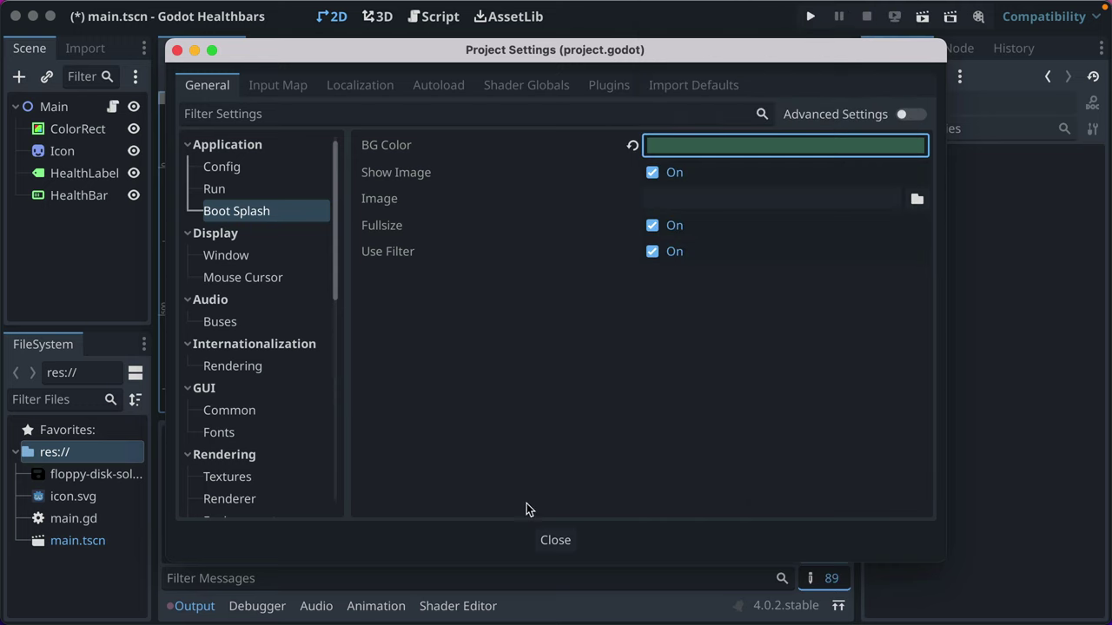
left_click(548, 542)
left_click(804, 18)
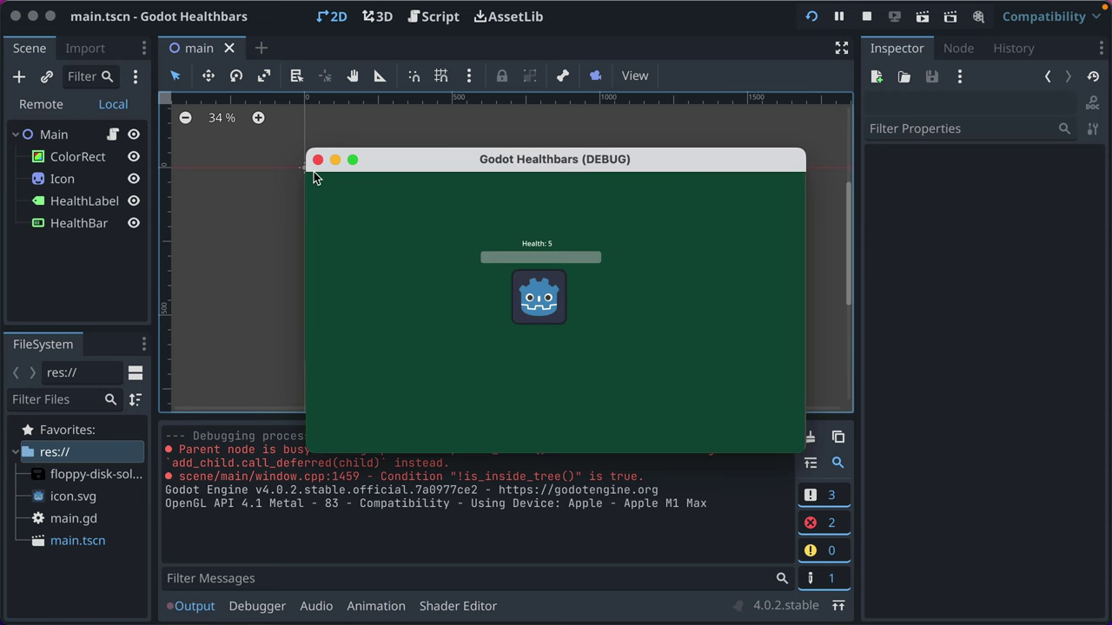
left_click(318, 162)
Turn off Boot Splash Show Image and test the plain splash in a run.
left_click(164, 7)
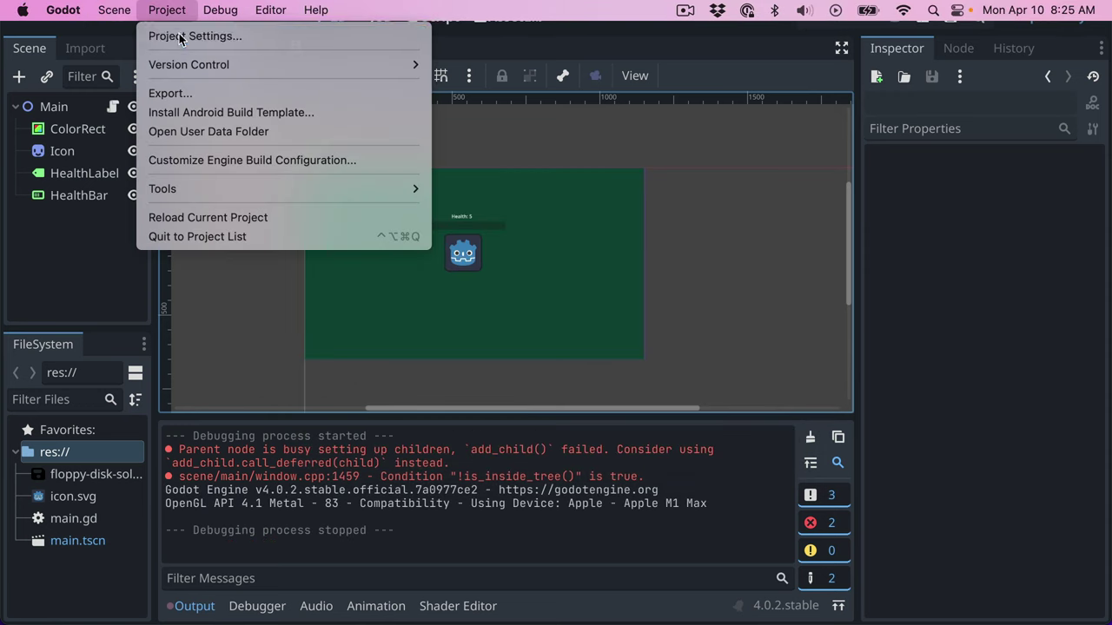
left_click(180, 37)
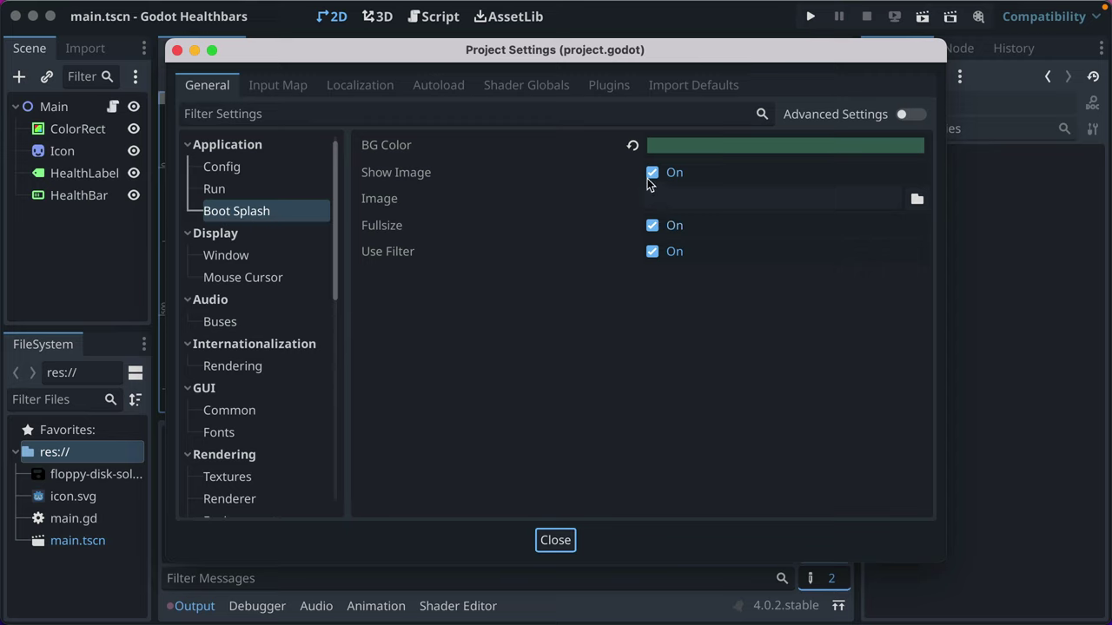
mouse_move(521, 171)
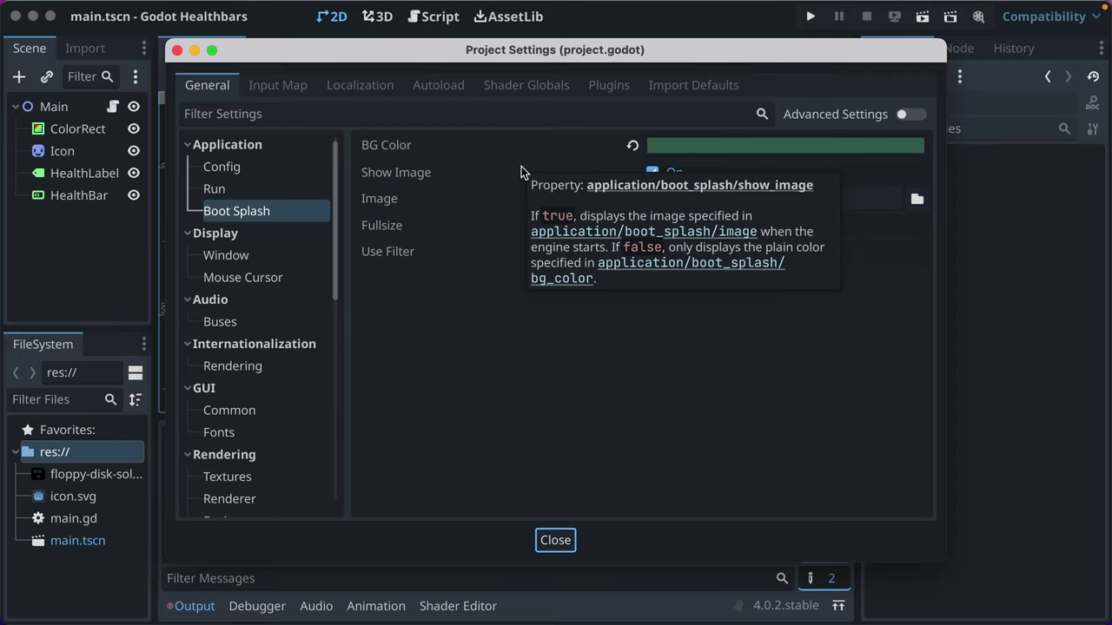
left_click(653, 173)
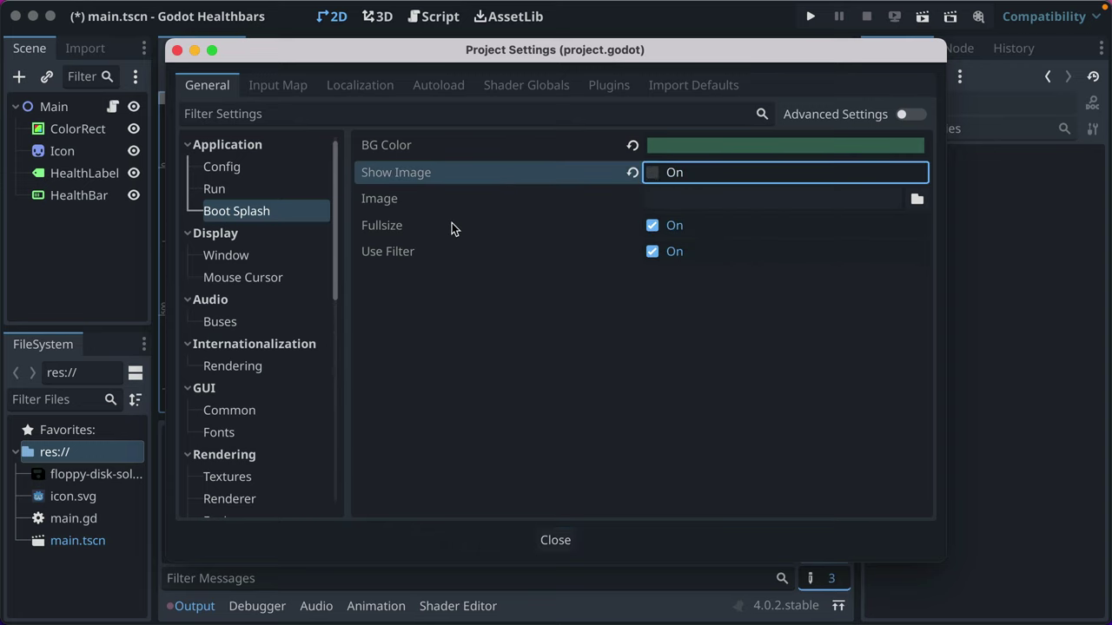
mouse_move(451, 222)
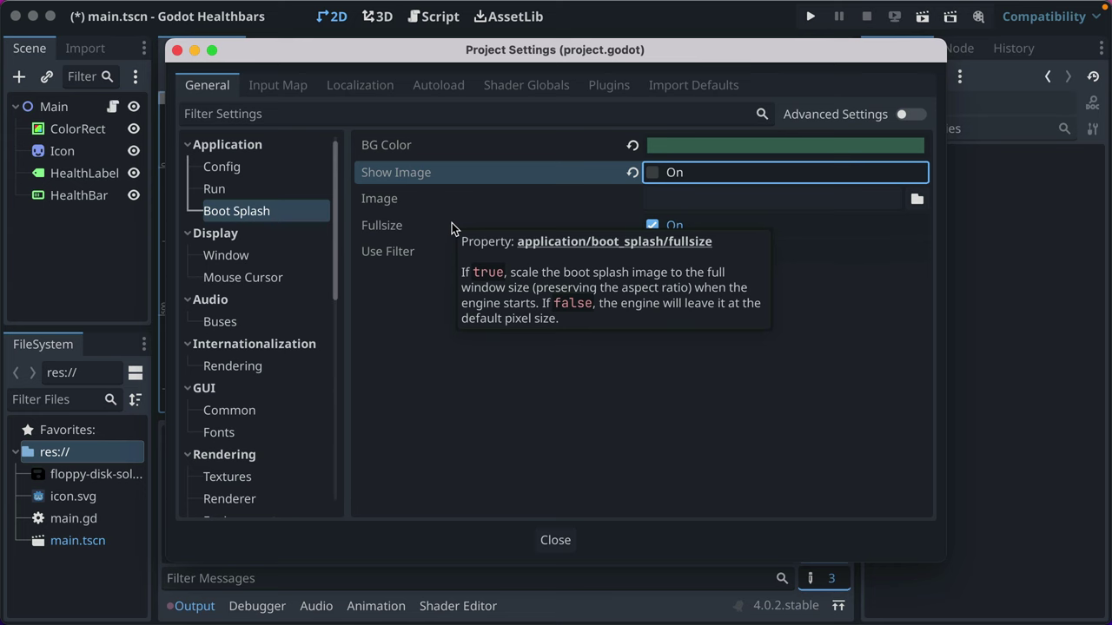
left_click(554, 536)
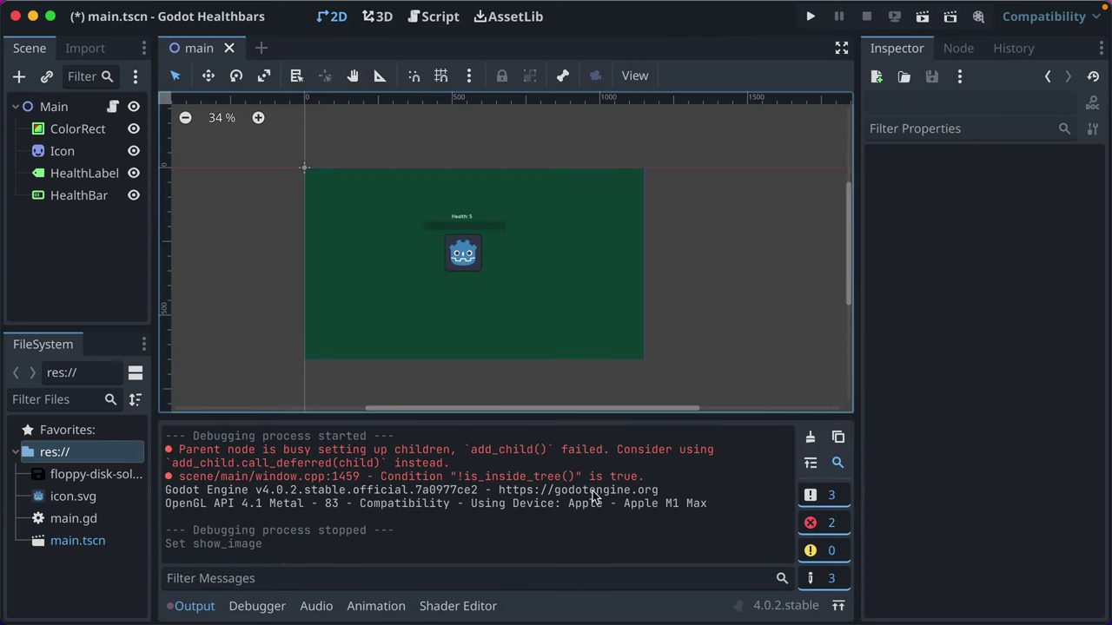
left_click(811, 17)
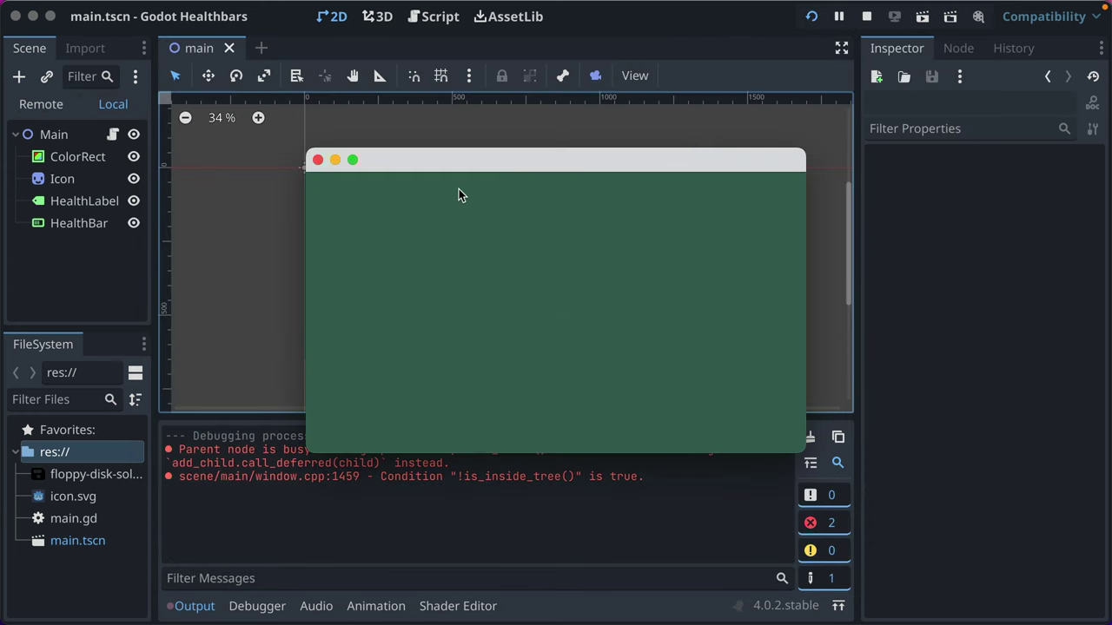
left_click(318, 160)
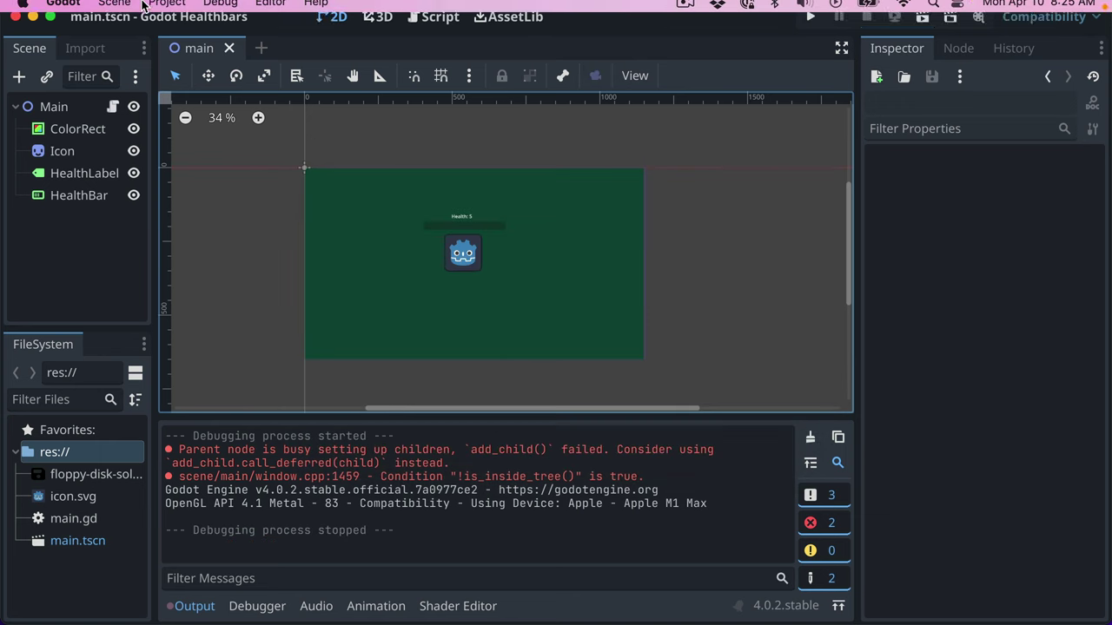
Turn the Boot Splash Show Image setting back on.
left_click(159, 4)
left_click(161, 33)
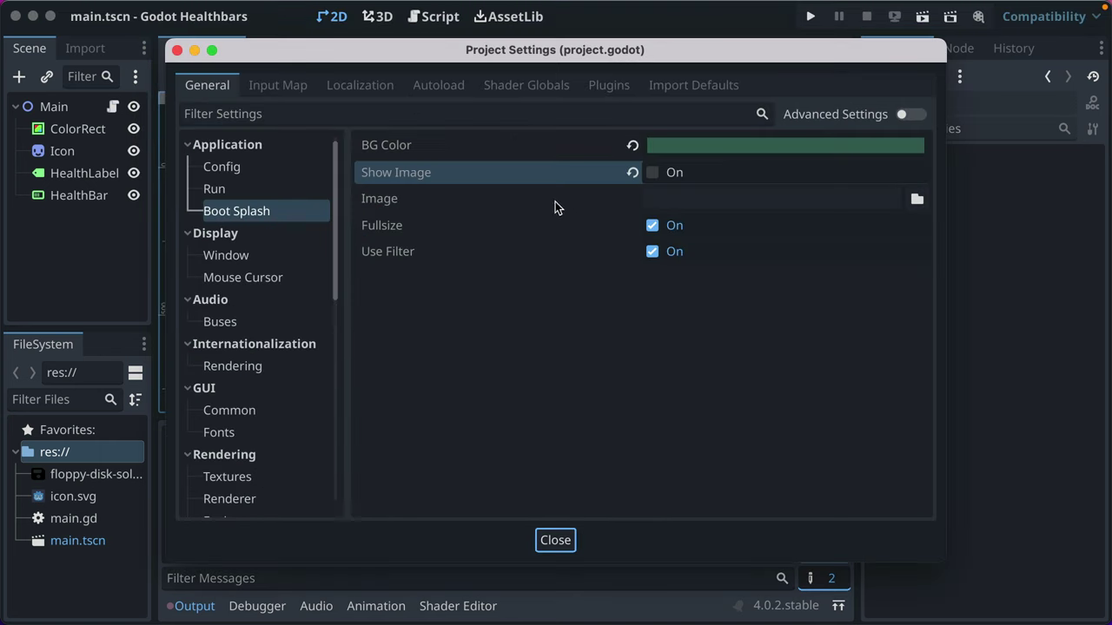
left_click(649, 175)
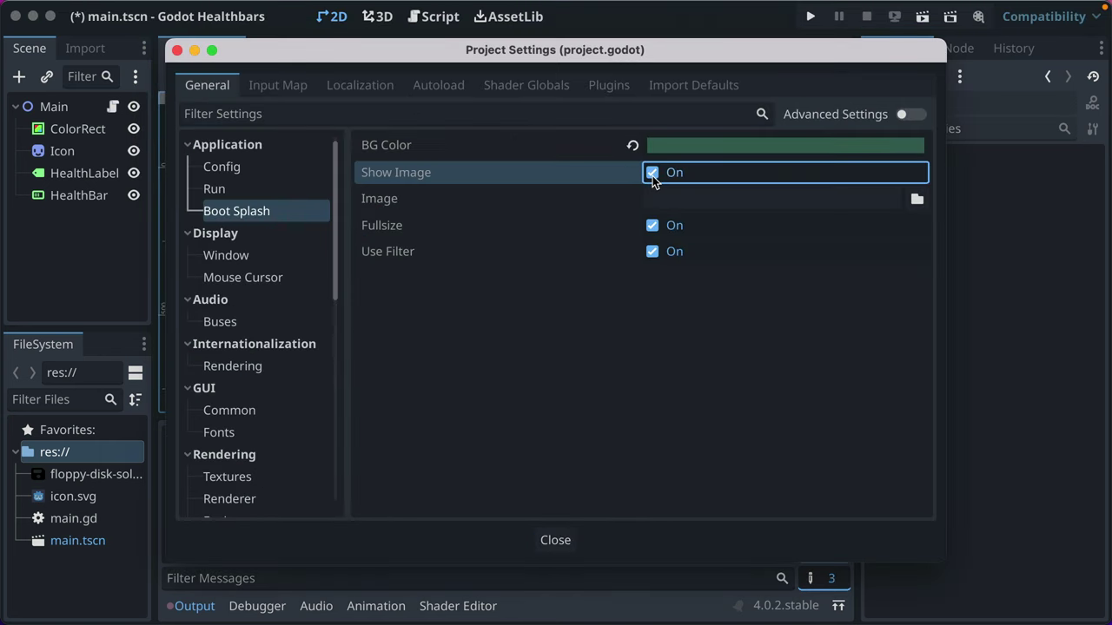
Set Display > Window viewport width to 640 and height to 480.
left_click(241, 256)
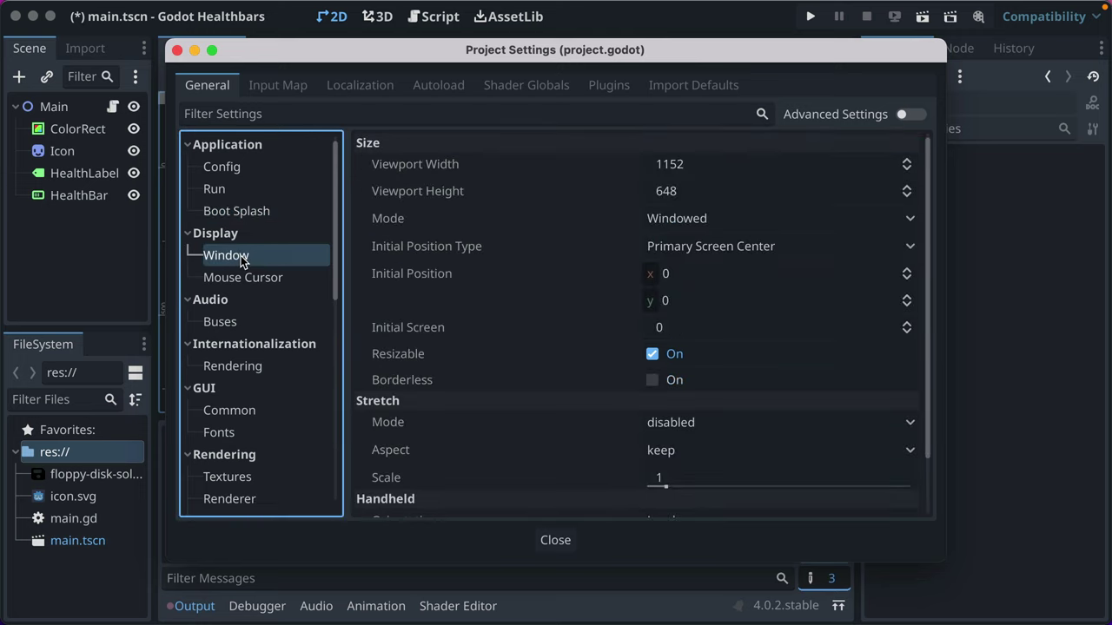
left_click(688, 166)
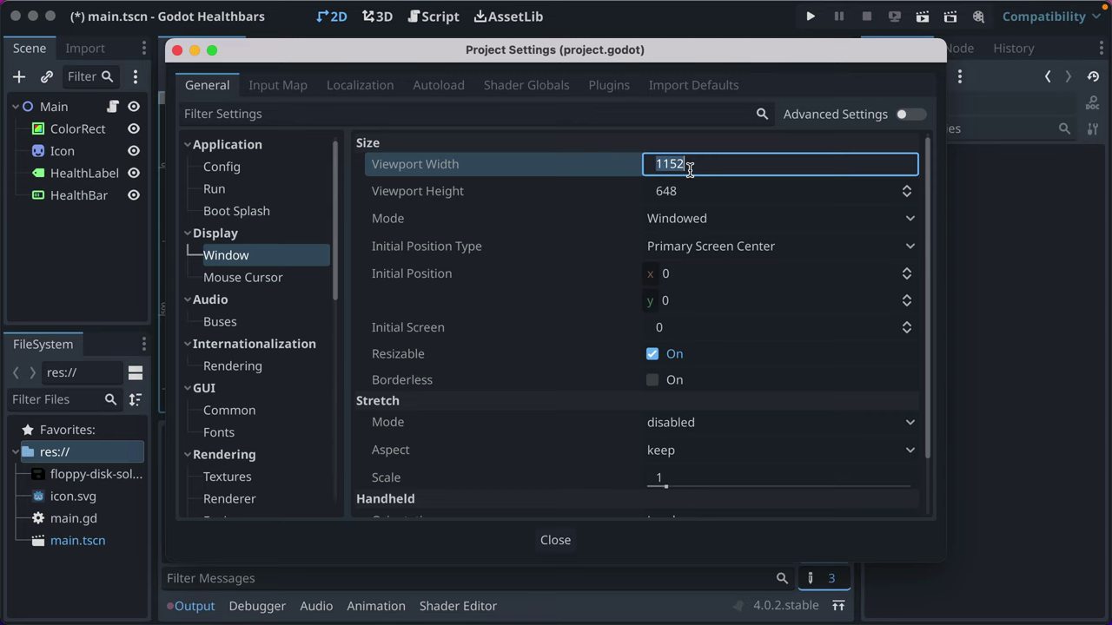
type("640")
key("Tab")
type("480")
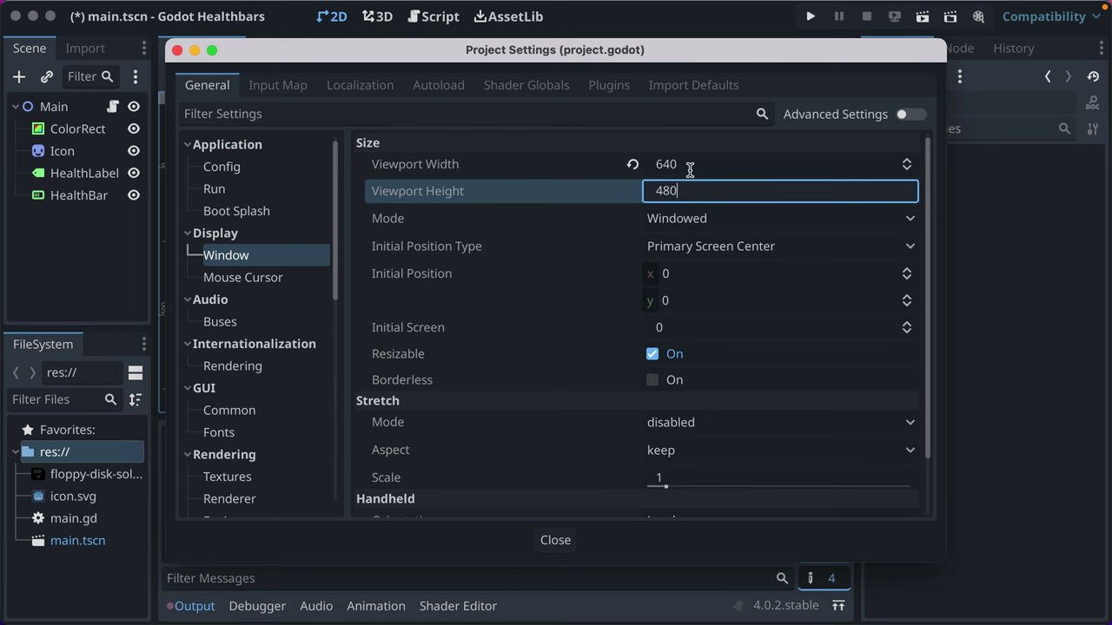
Test the 640 × 480 game window in a run, then reopen Project Settings.
left_click(555, 540)
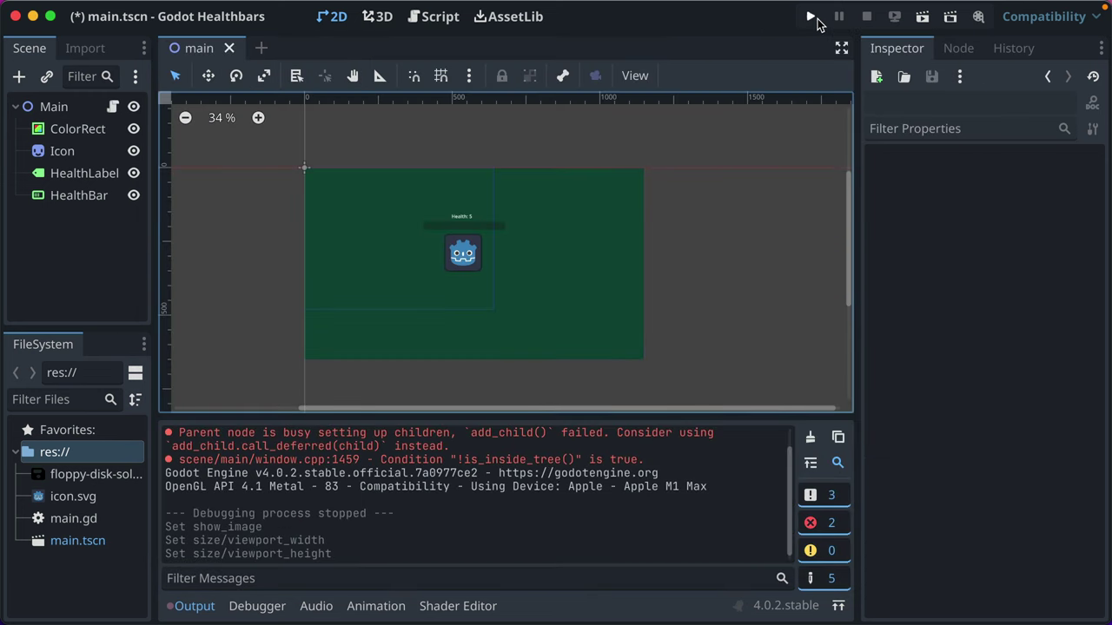
left_click(815, 17)
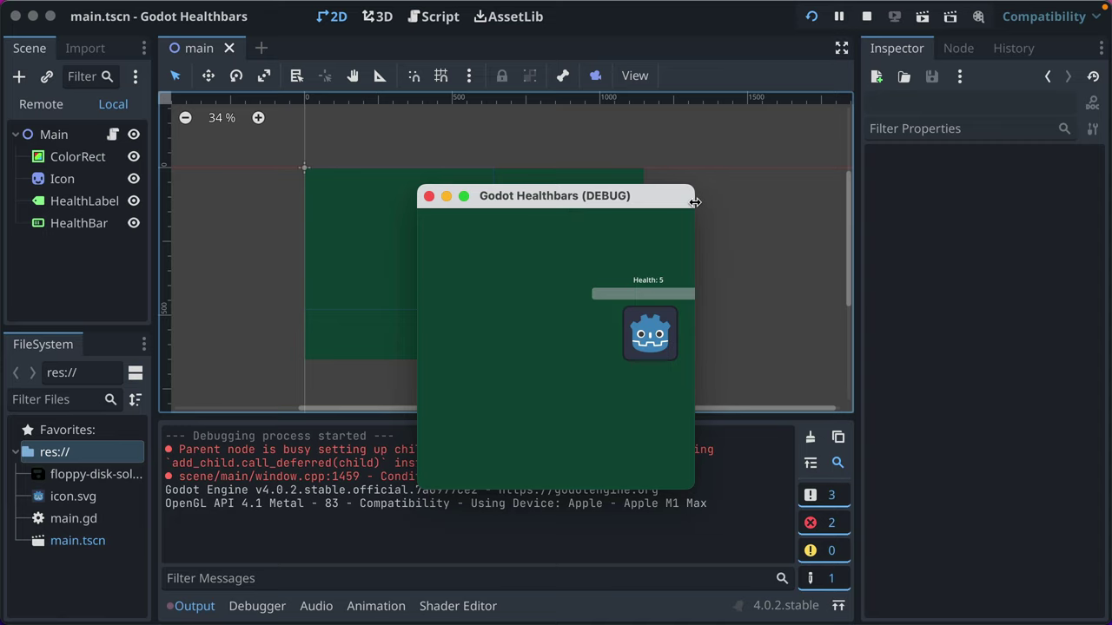
left_click_drag(695, 202, 782, 209)
left_click(428, 198)
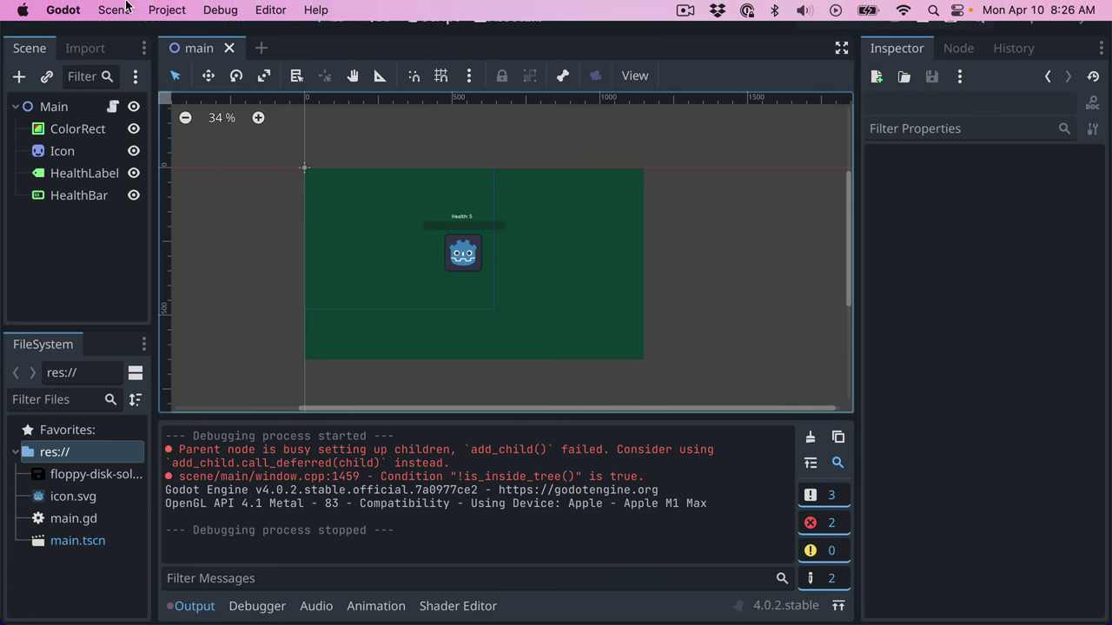
left_click(167, 9)
left_click(173, 36)
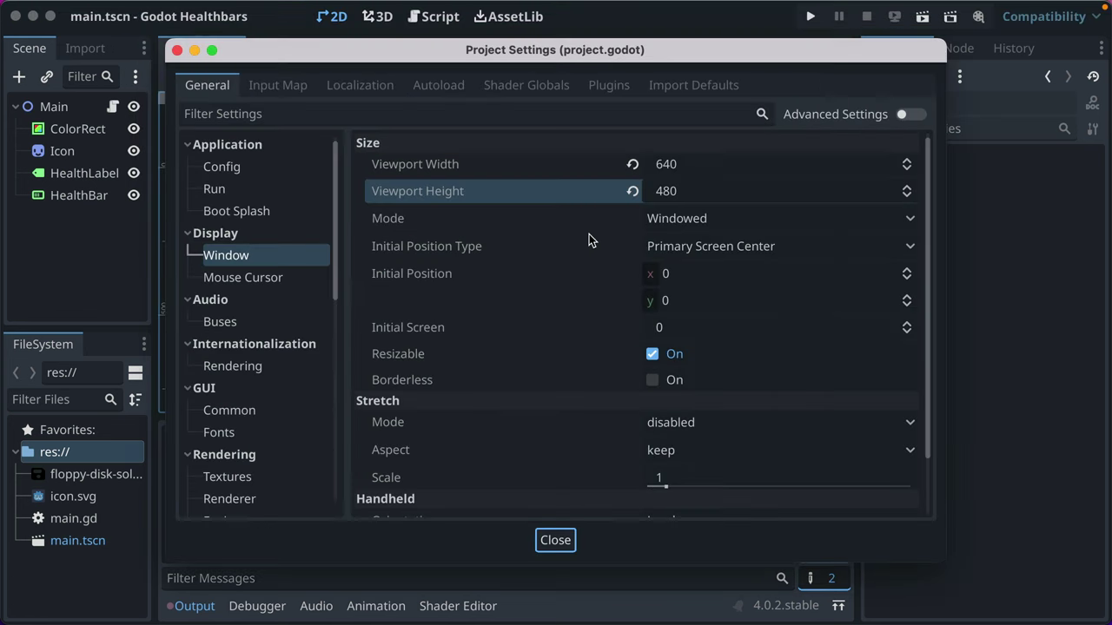
left_click(714, 218)
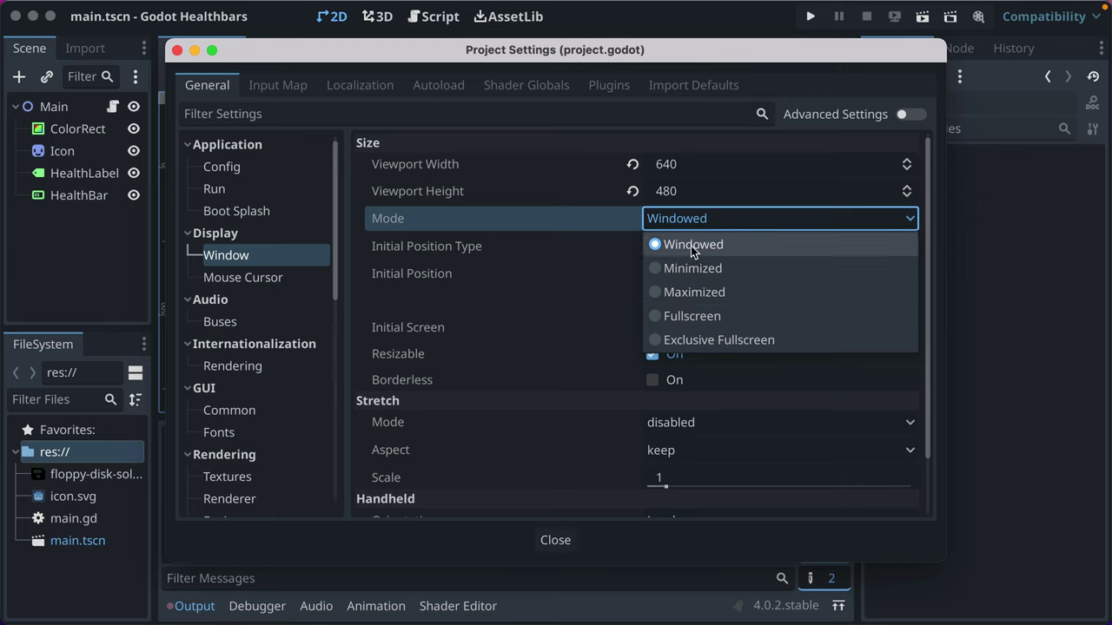
Set the window Mode to Fullscreen and test it in a run.
left_click(675, 317)
left_click(573, 540)
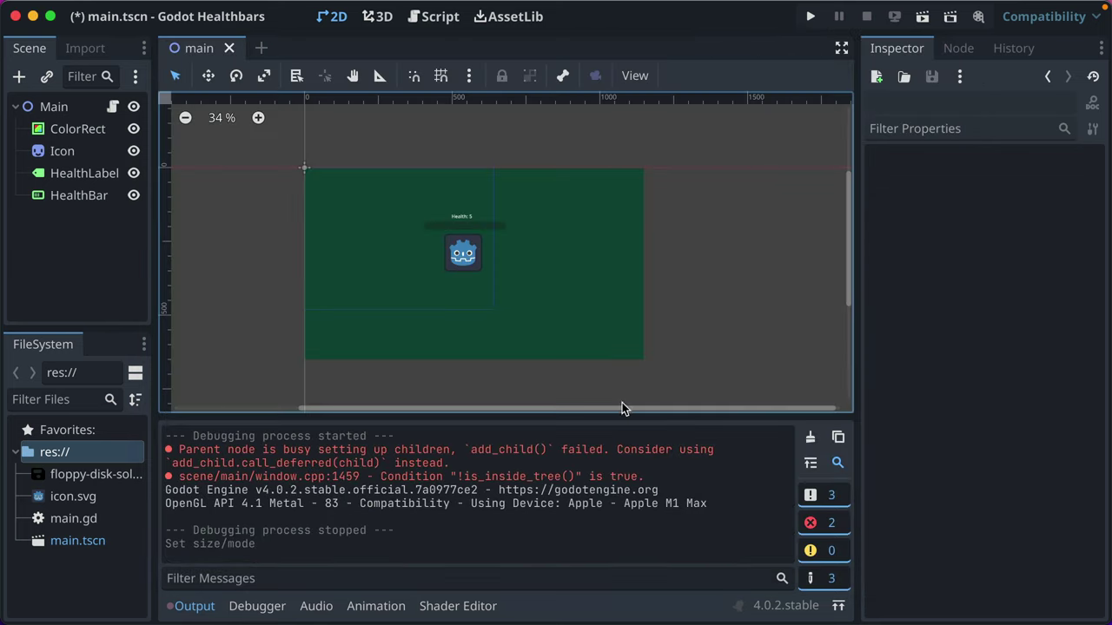
left_click(809, 18)
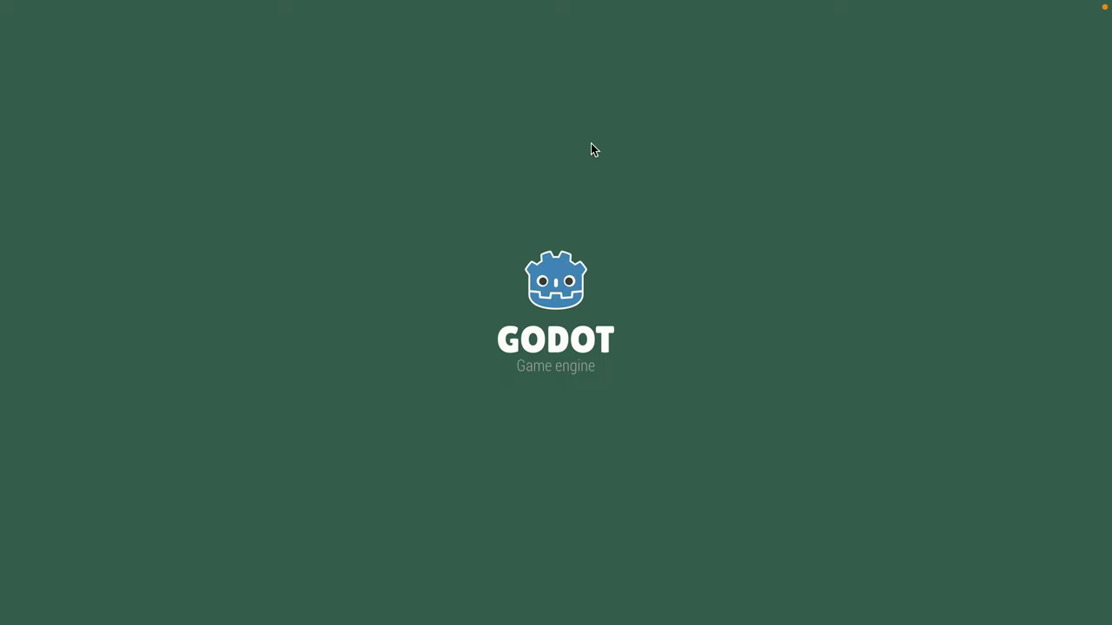
key("super+Tab")
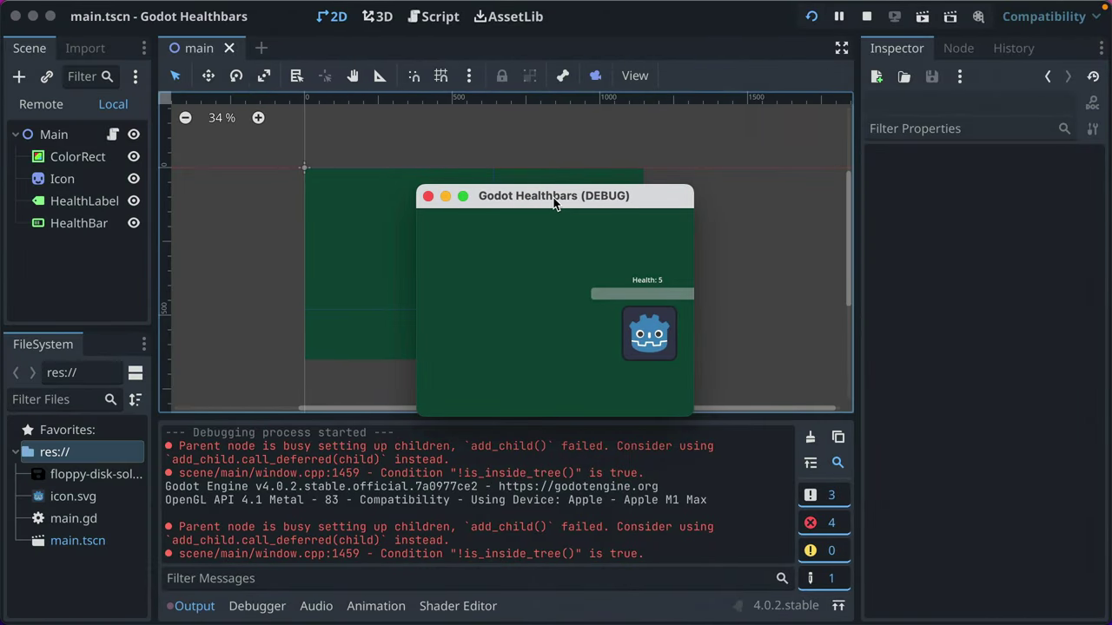
left_click(429, 195)
Switch Mode back to Windowed, set Initial Position Type to Absolute, and run.
left_click(169, 9)
left_click(176, 36)
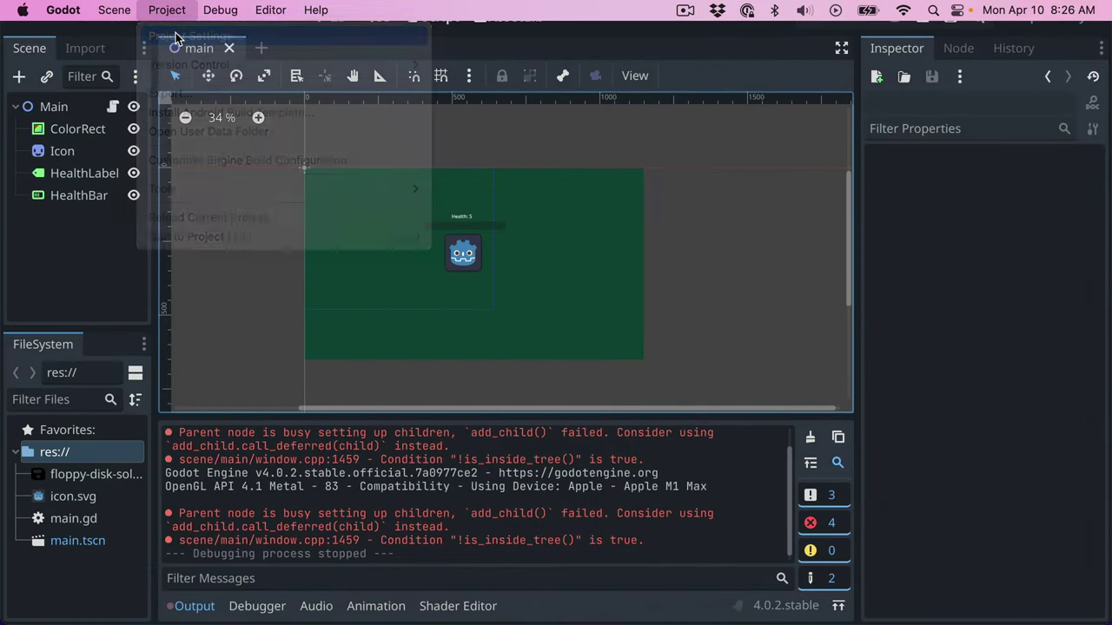
left_click(797, 220)
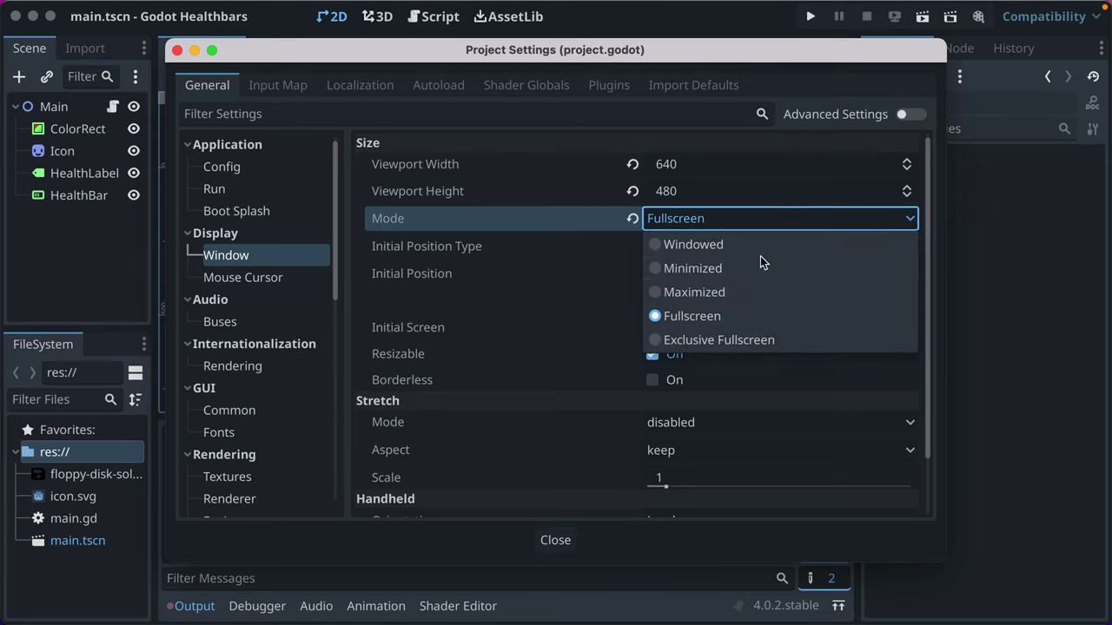
left_click(713, 246)
left_click(712, 250)
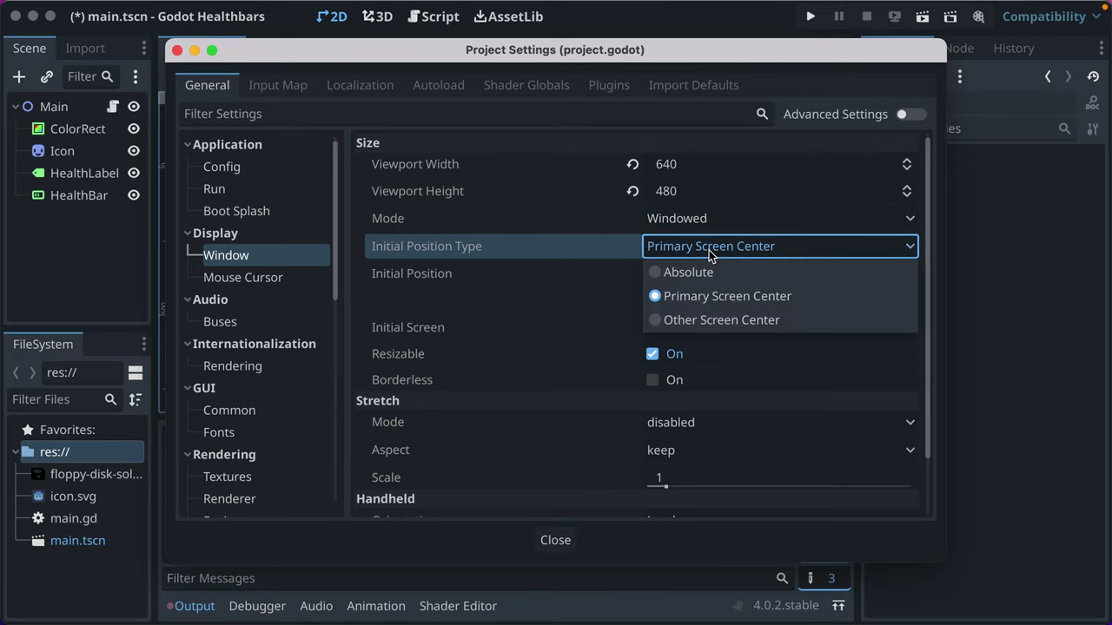
left_click(682, 272)
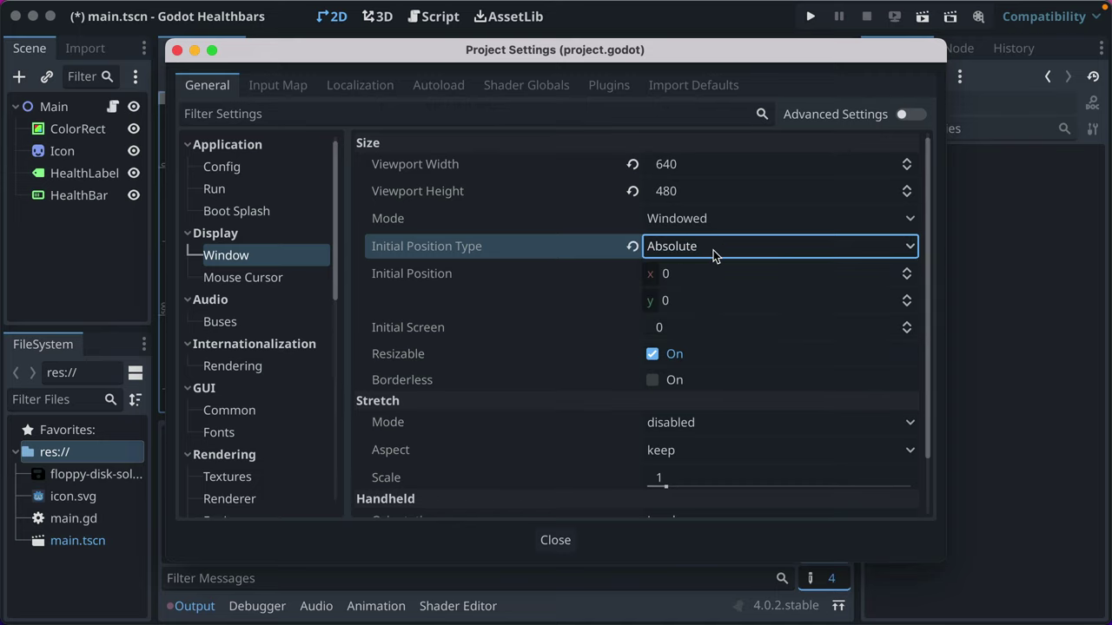
left_click(713, 251)
left_click(577, 288)
left_click(552, 540)
key("super+b")
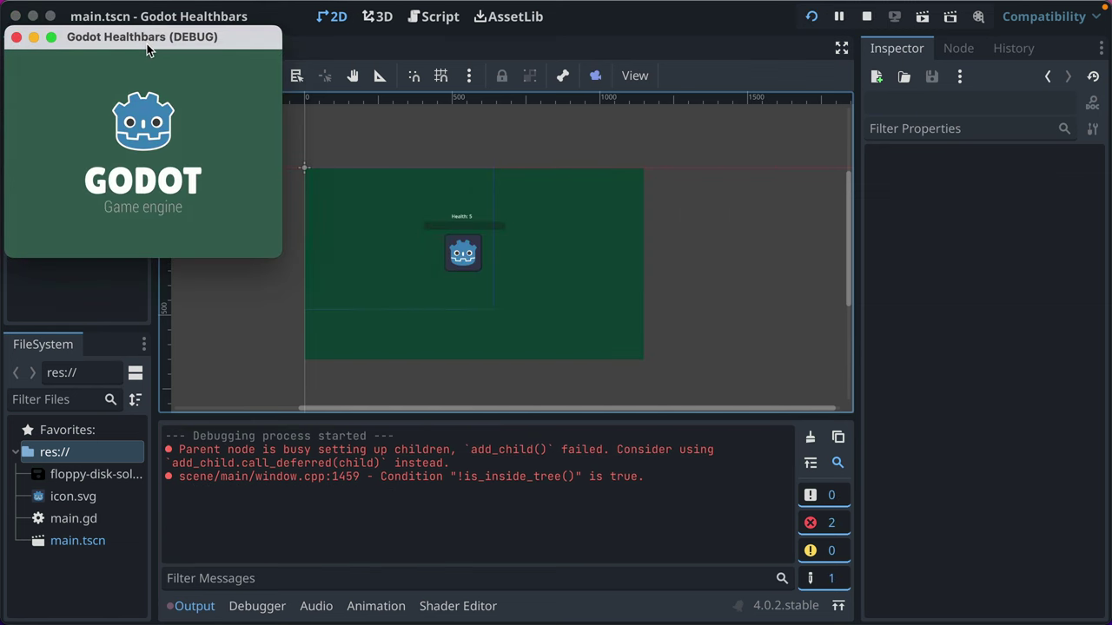
Close the game and set Initial Position Type to Primary Screen Center.
left_click(339, 156)
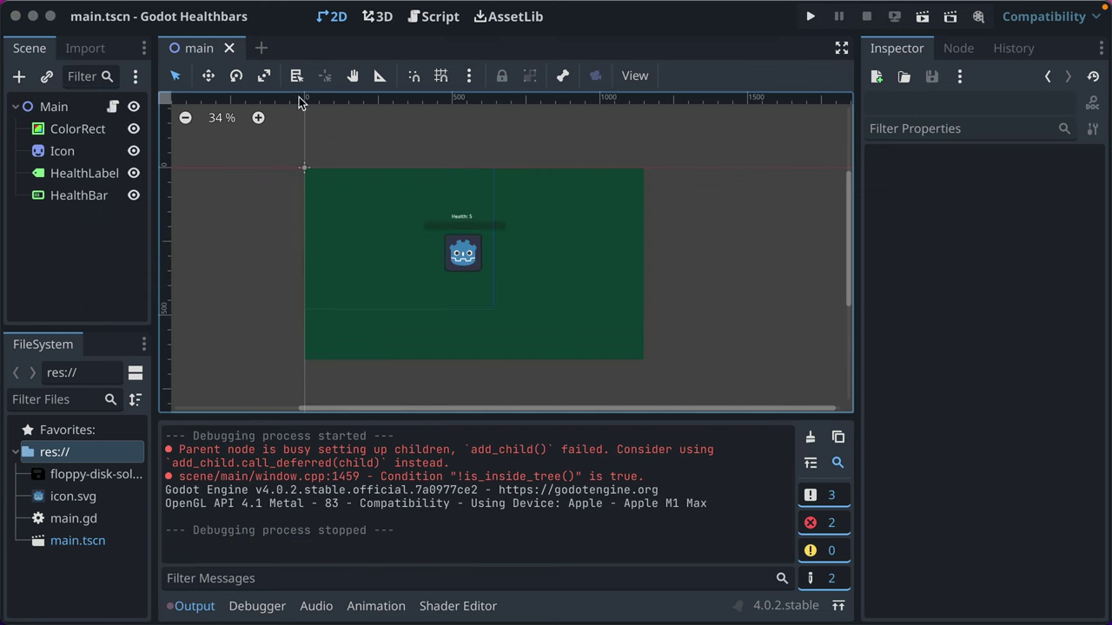
left_click(159, 10)
left_click(196, 36)
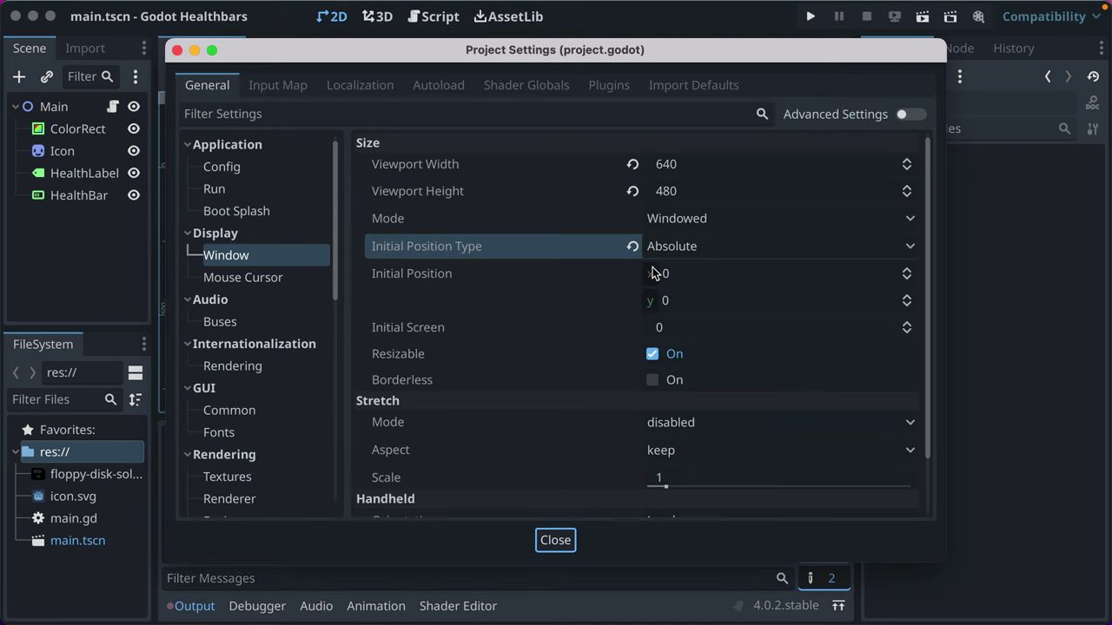
left_click(700, 250)
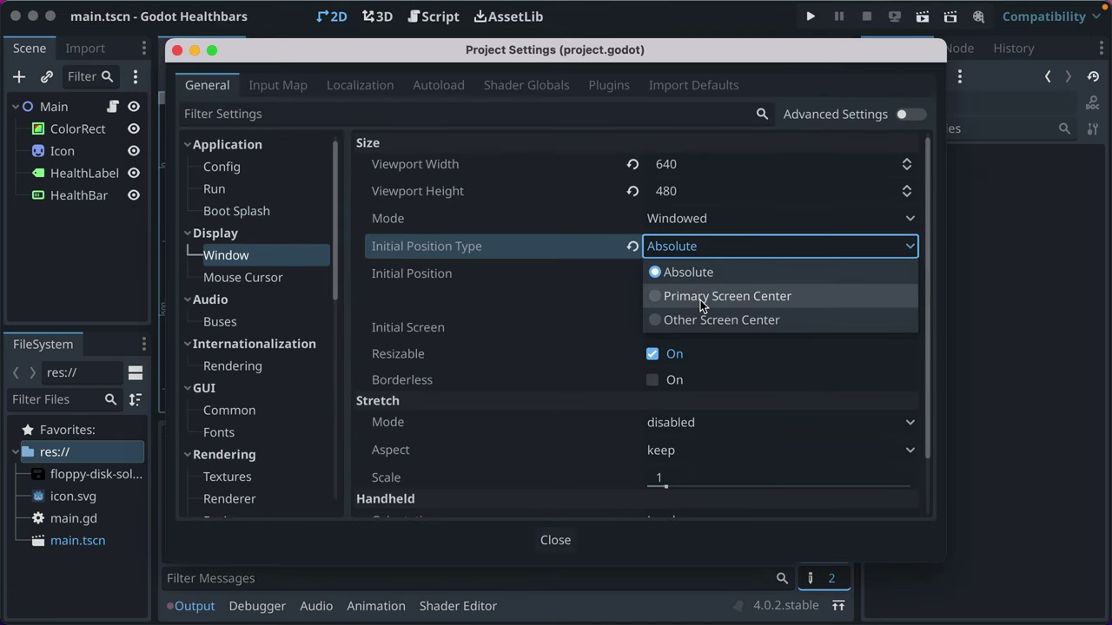
left_click(701, 300)
left_click(693, 247)
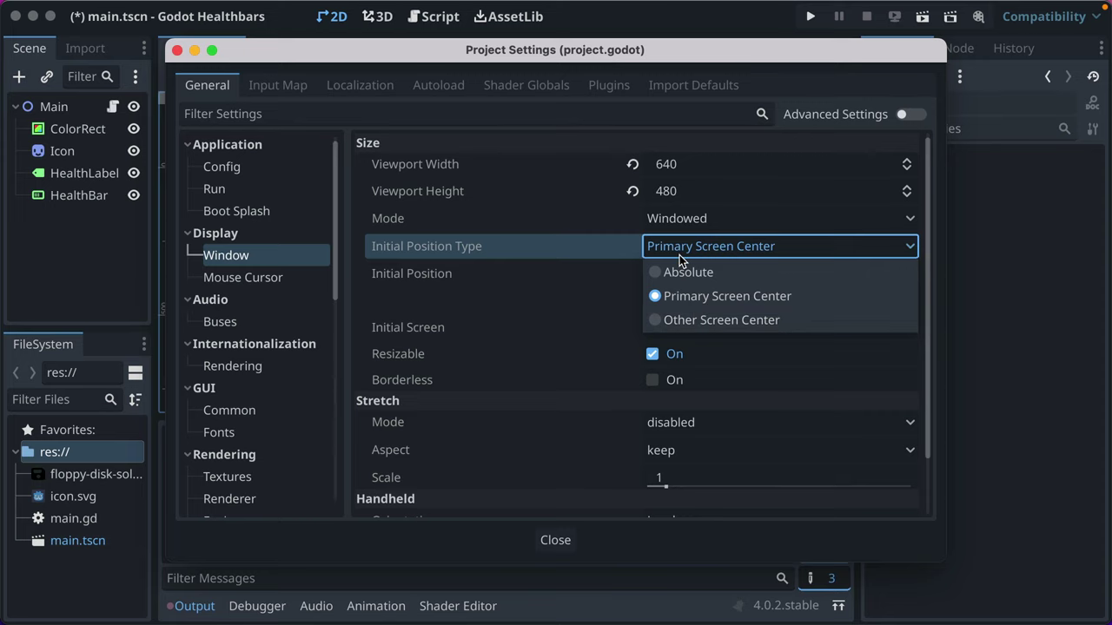
left_click(679, 254)
Enable Borderless for the window and test it in a run.
scroll(541, 353, "down", 2)
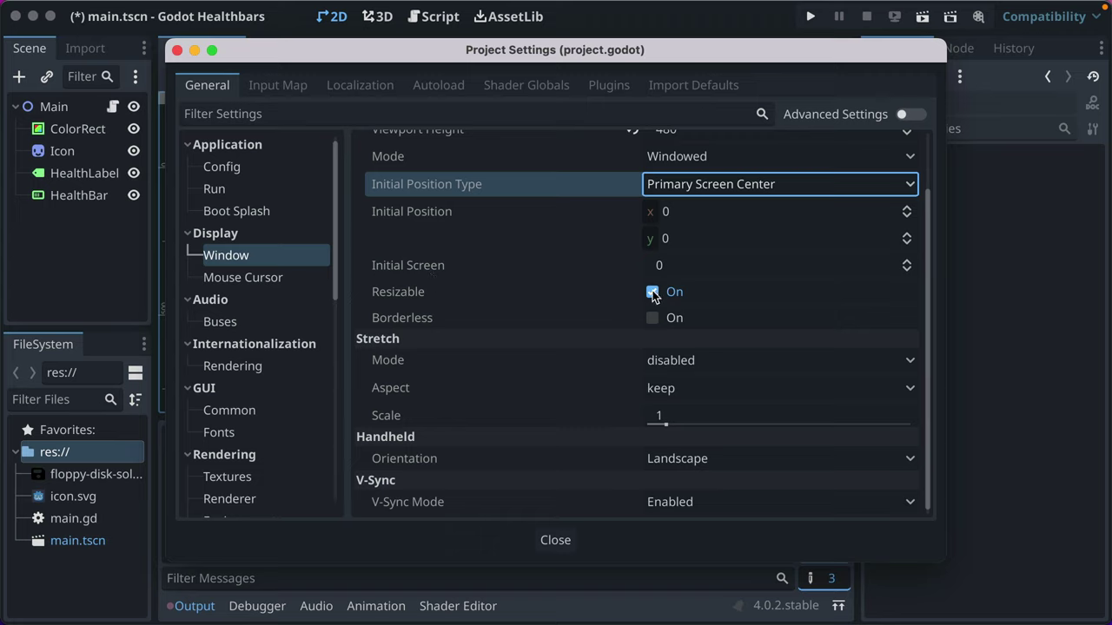
mouse_move(422, 328)
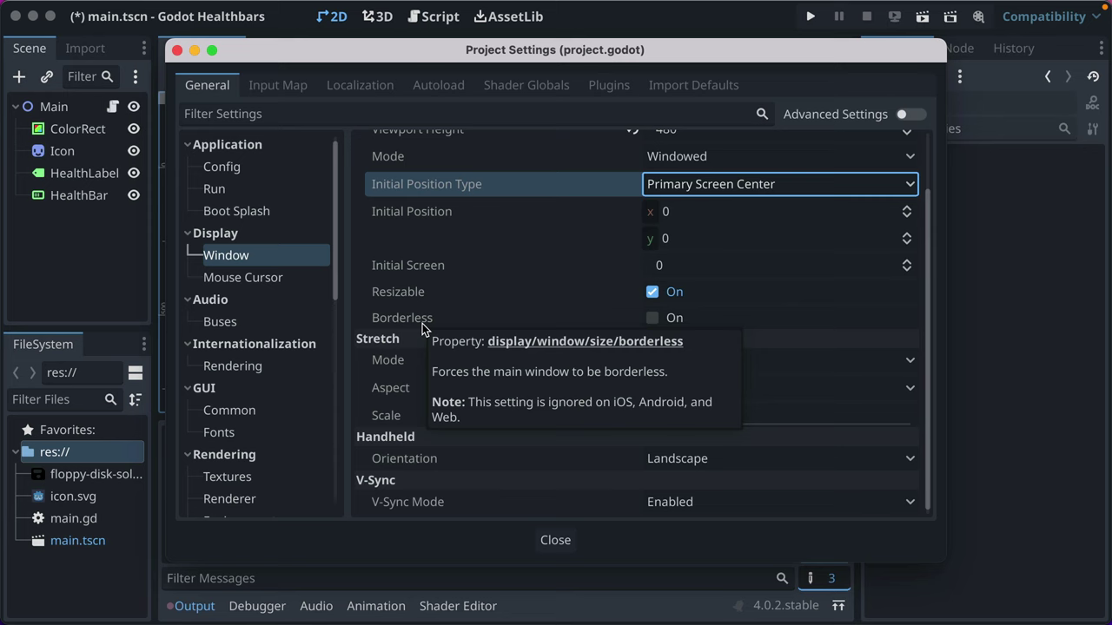
left_click(652, 318)
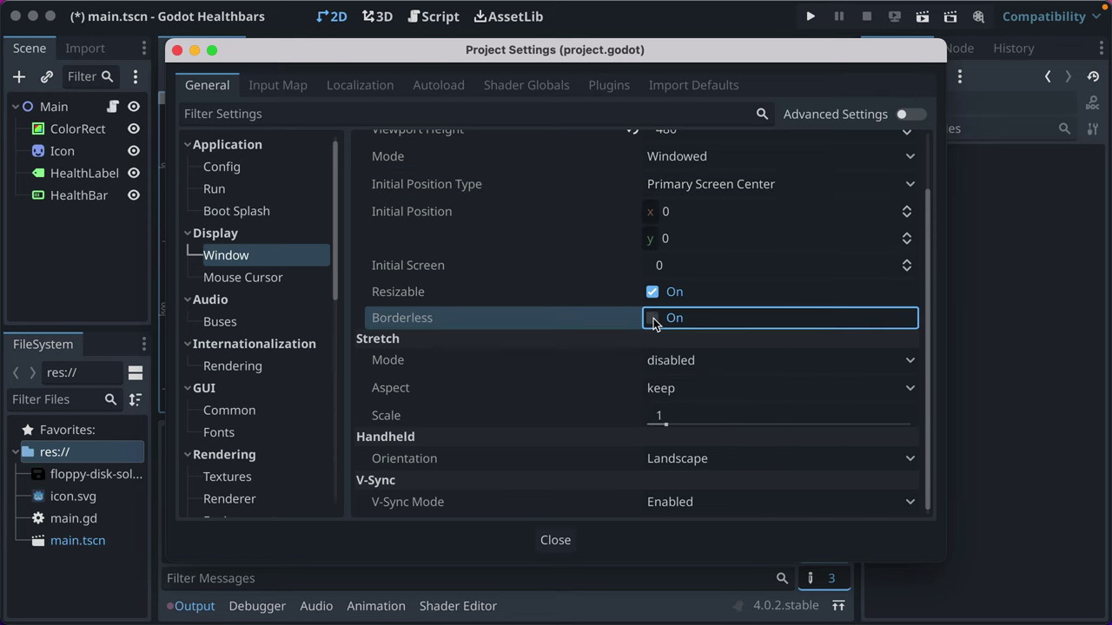
left_click(554, 541)
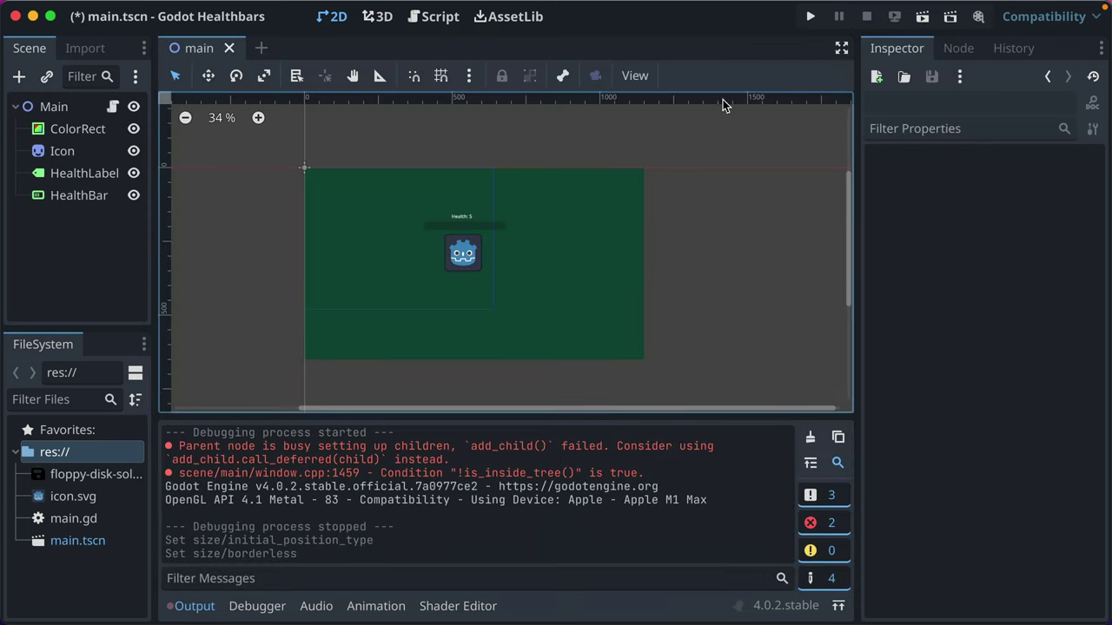
left_click(808, 19)
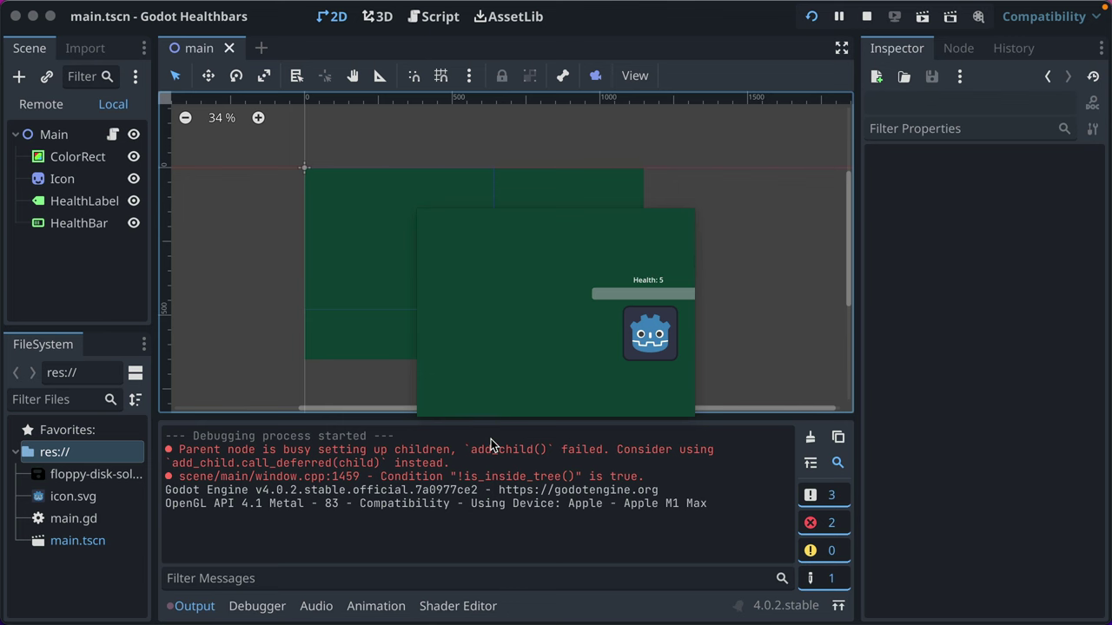
key("super+q")
Turn Borderless off again and start another test run.
left_click(219, 9)
mouse_move(166, 9)
left_click(171, 36)
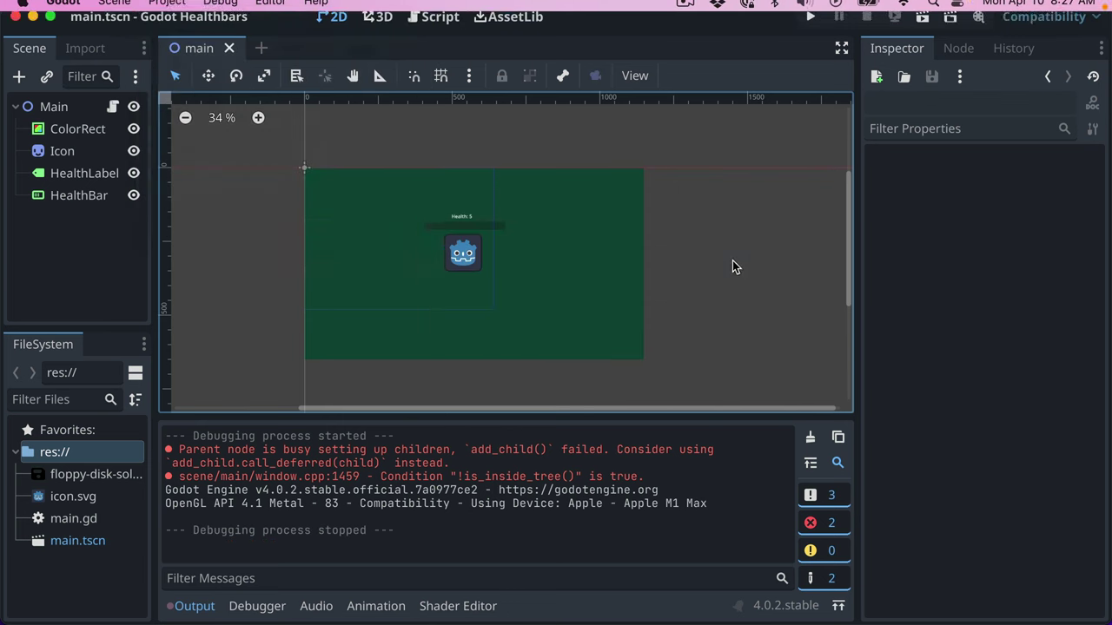
left_click(652, 317)
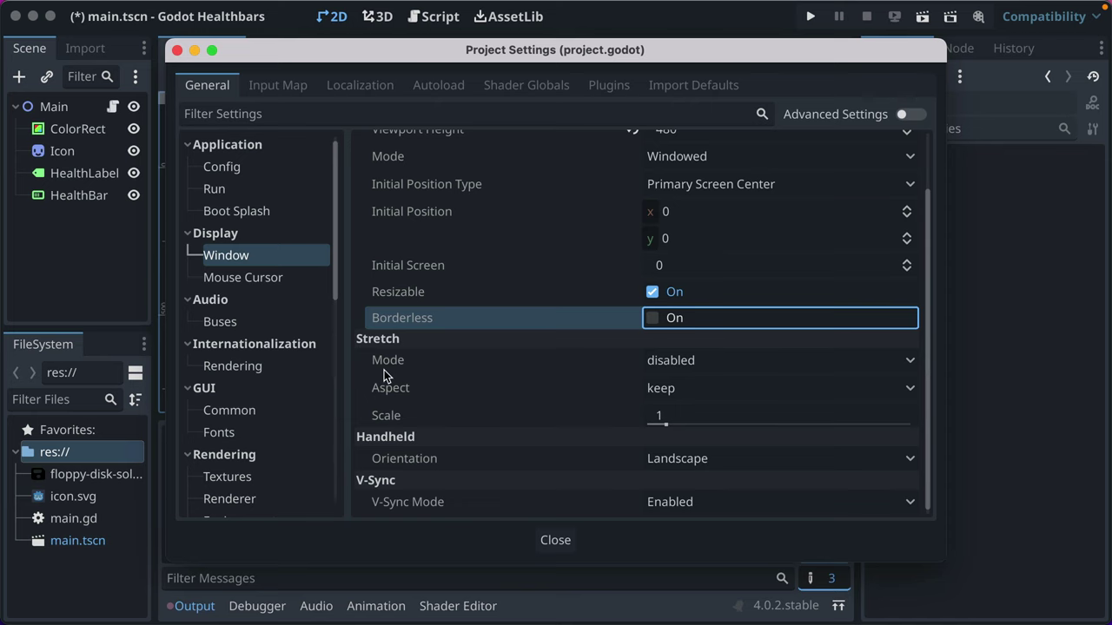
left_click(547, 545)
left_click(809, 17)
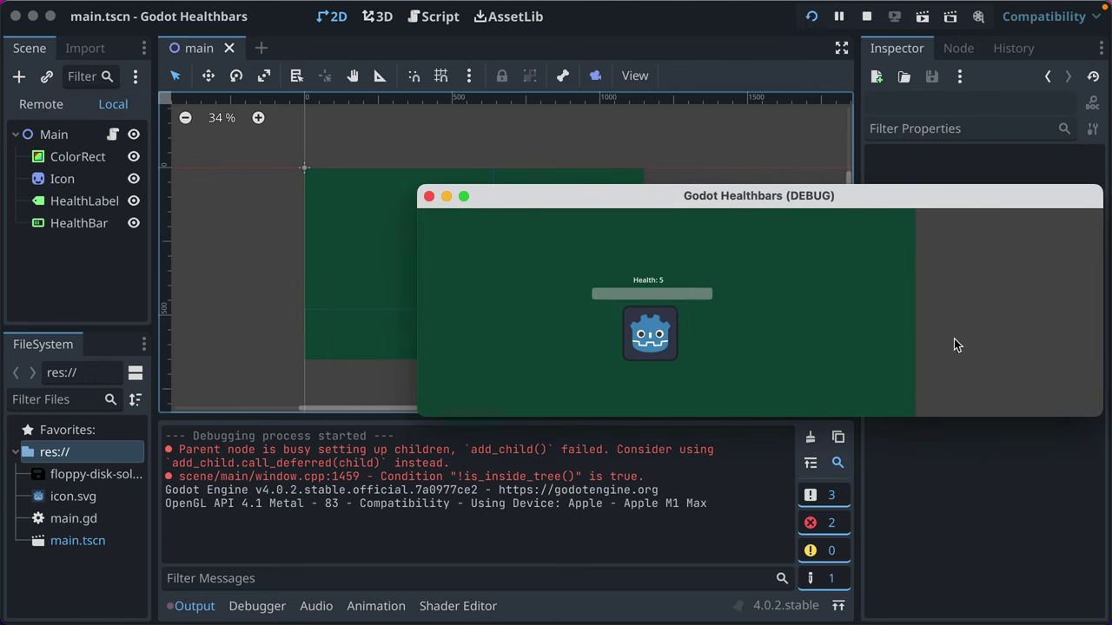
Resize and reposition the running game window, close it, and reopen Project Settings.
left_click_drag(1100, 419, 1010, 603)
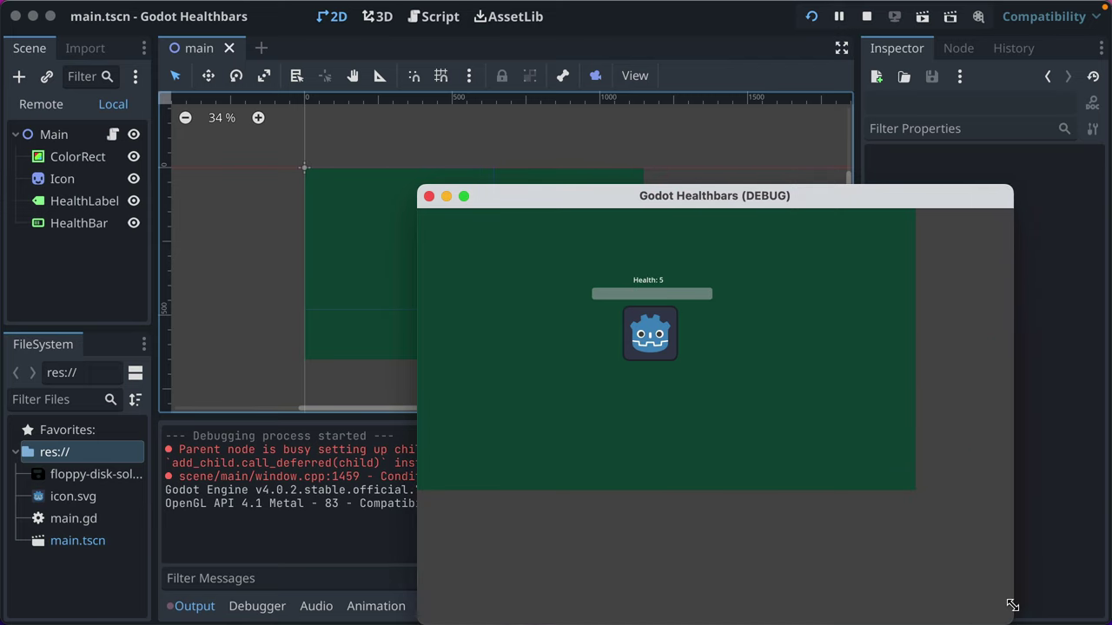
left_click(288, 260)
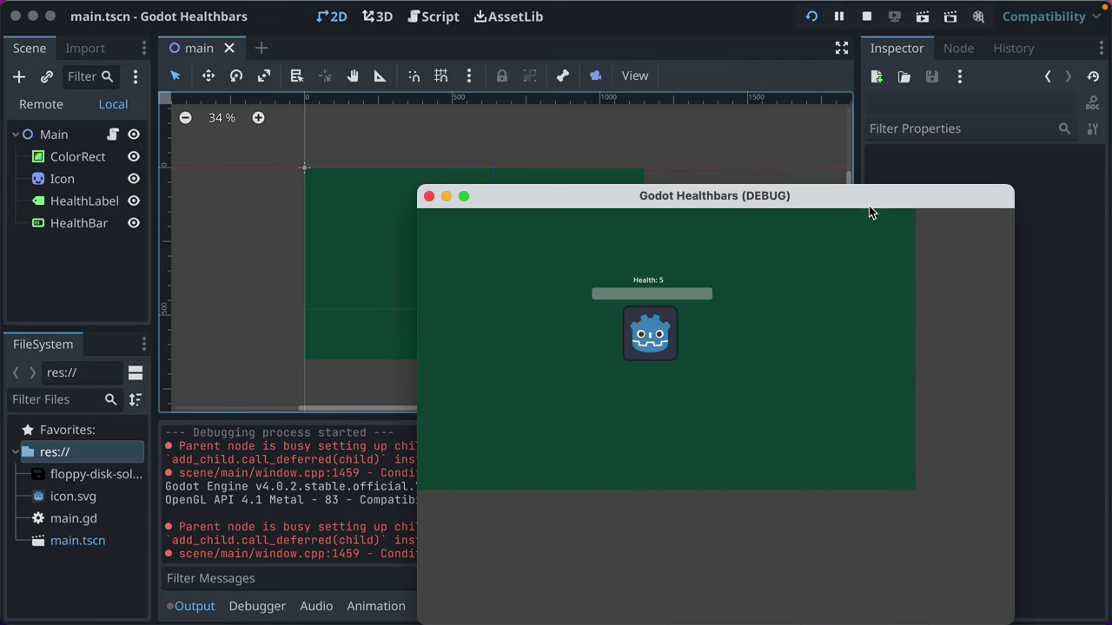
left_click_drag(869, 206, 681, 124)
mouse_move(820, 538)
left_mouse_down()
mouse_move(657, 392)
mouse_move(759, 348)
mouse_move(767, 425)
mouse_move(728, 425)
mouse_move(784, 348)
mouse_move(336, 322)
mouse_move(797, 380)
mouse_move(430, 212)
mouse_move(300, 182)
left_mouse_up()
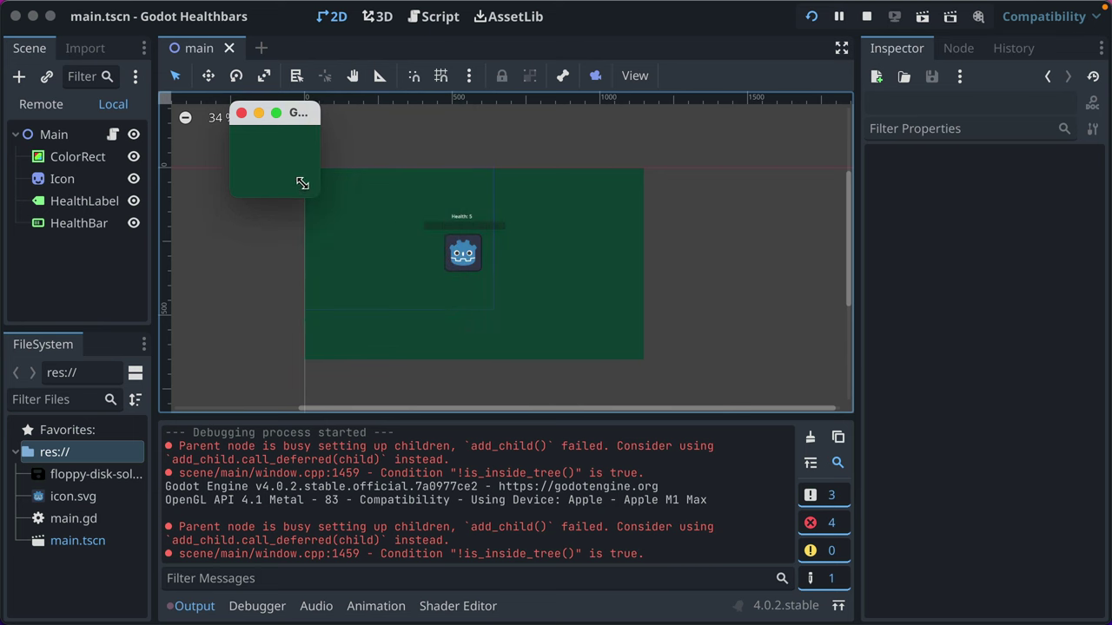
left_click(241, 113)
left_click(166, 10)
left_click(174, 35)
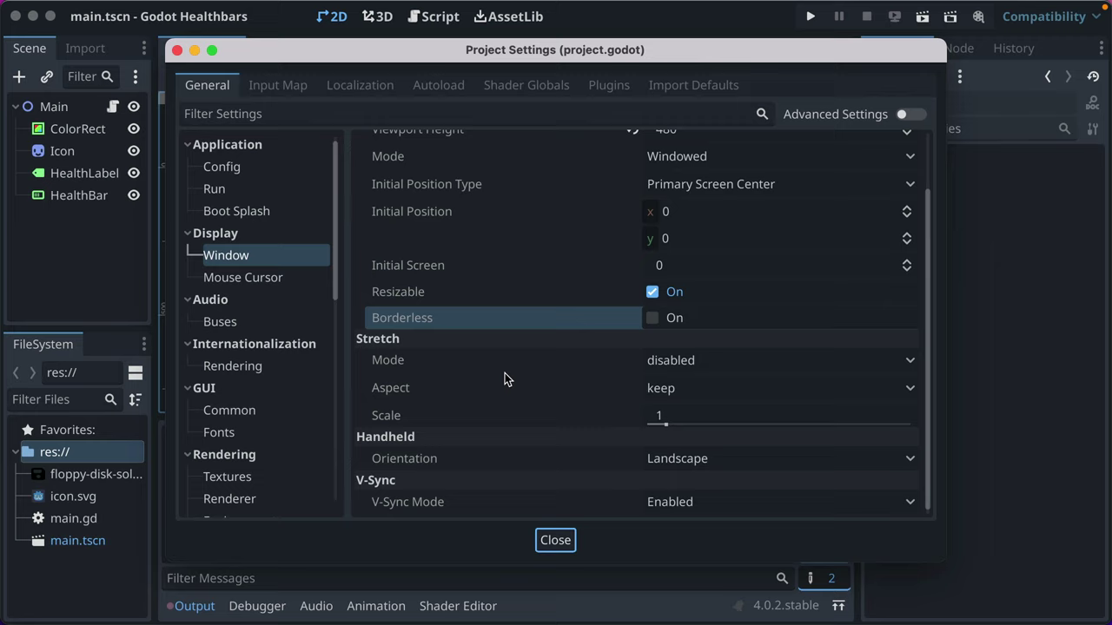
Set Stretch Mode to viewport, leaving Aspect at keep.
left_click(772, 361)
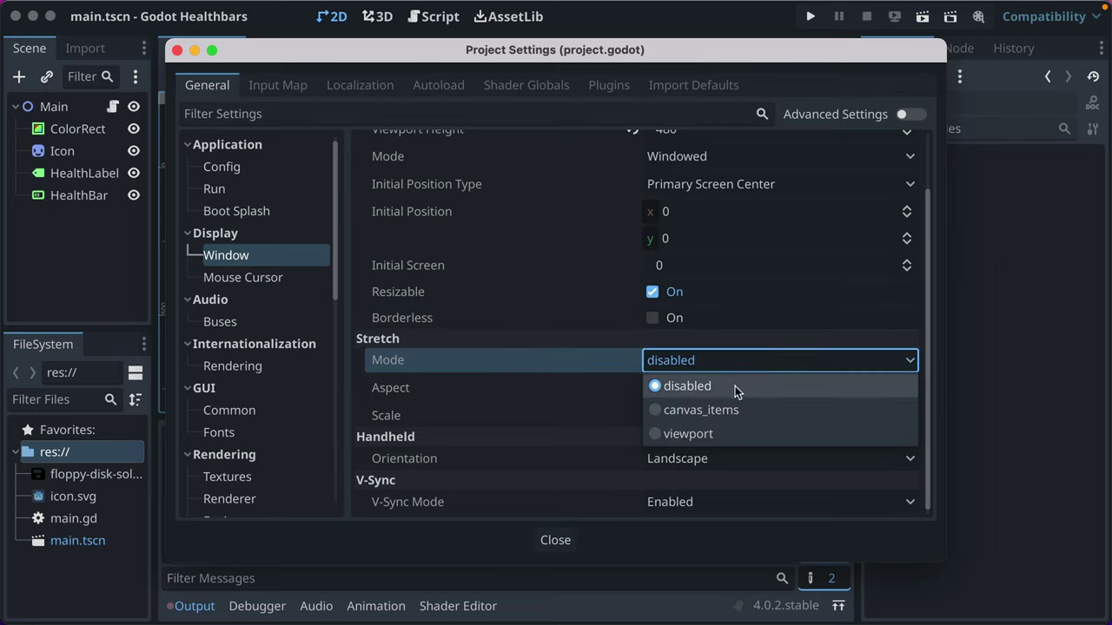
left_click(541, 362)
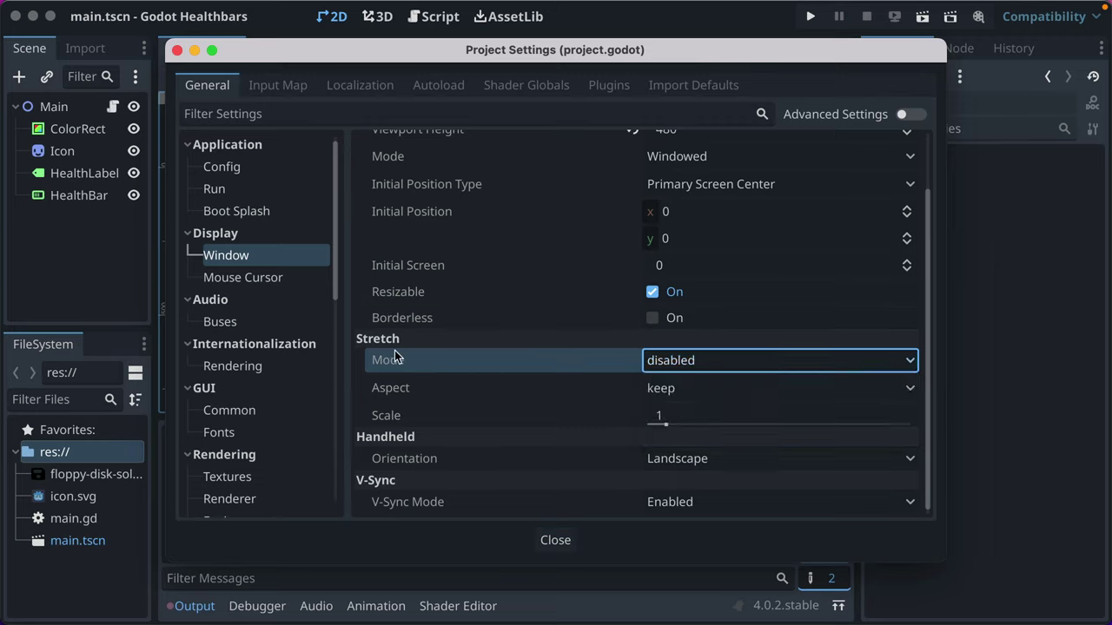
left_click(750, 361)
left_click(690, 432)
left_click(688, 387)
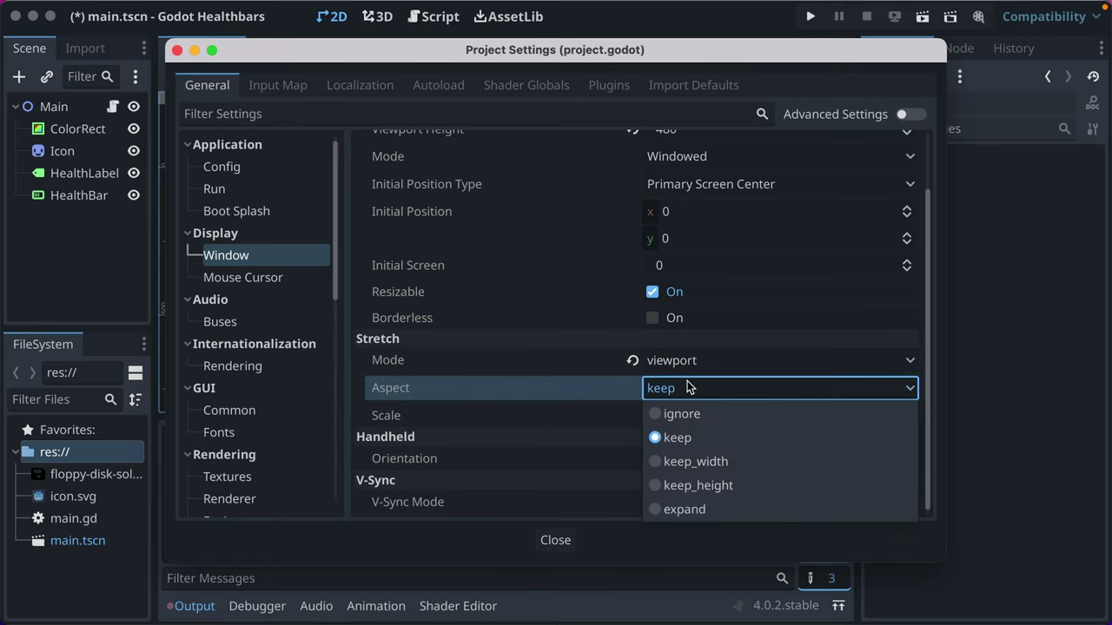
left_click(677, 437)
left_click(556, 539)
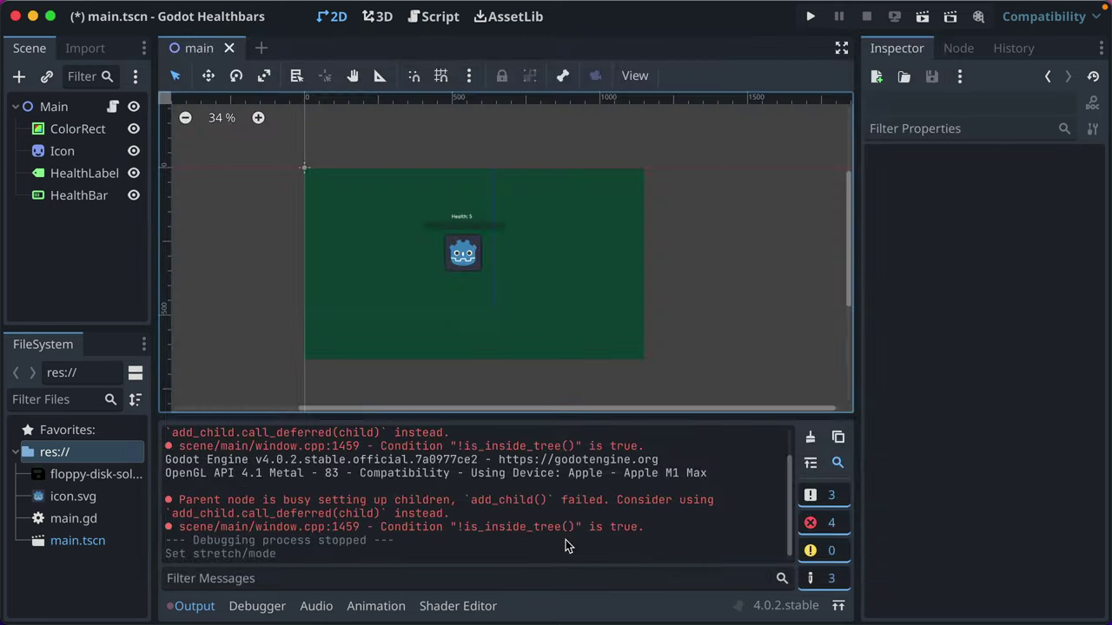
Test viewport scaling by resizing the running game window, then reopen Project Settings.
left_click(810, 16)
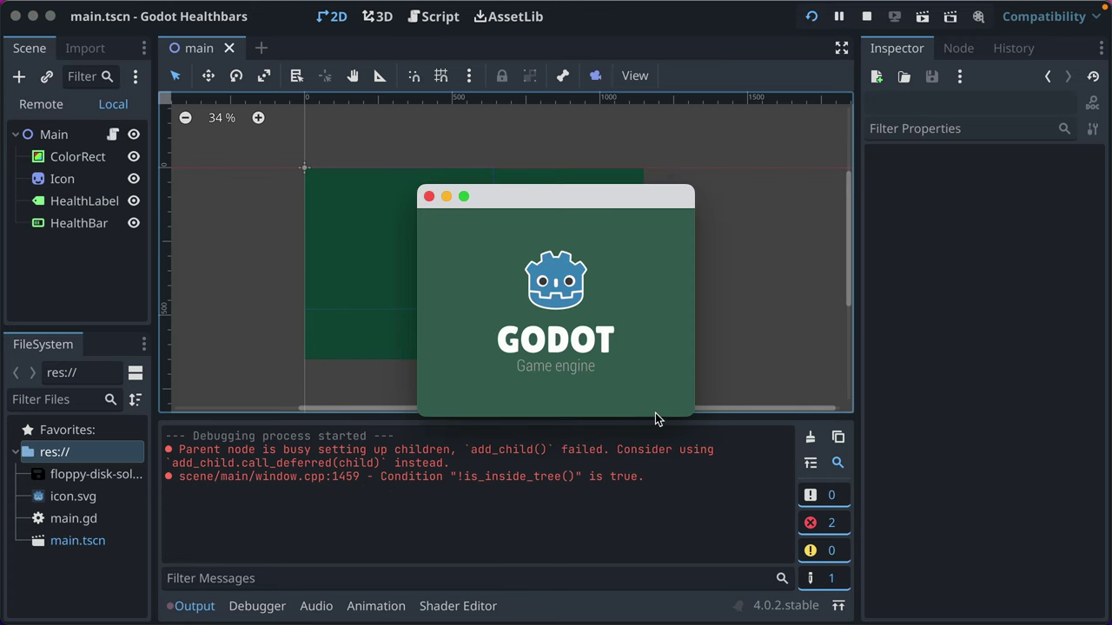
left_click_drag(695, 416, 1055, 569)
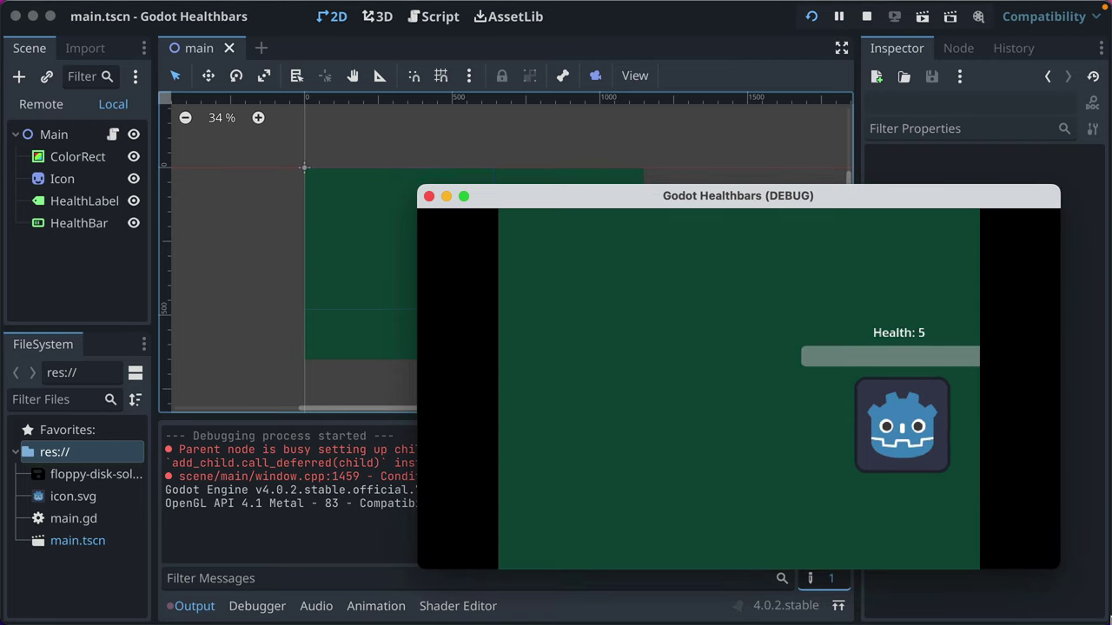
left_click_drag(1056, 567, 643, 428)
left_click(464, 195)
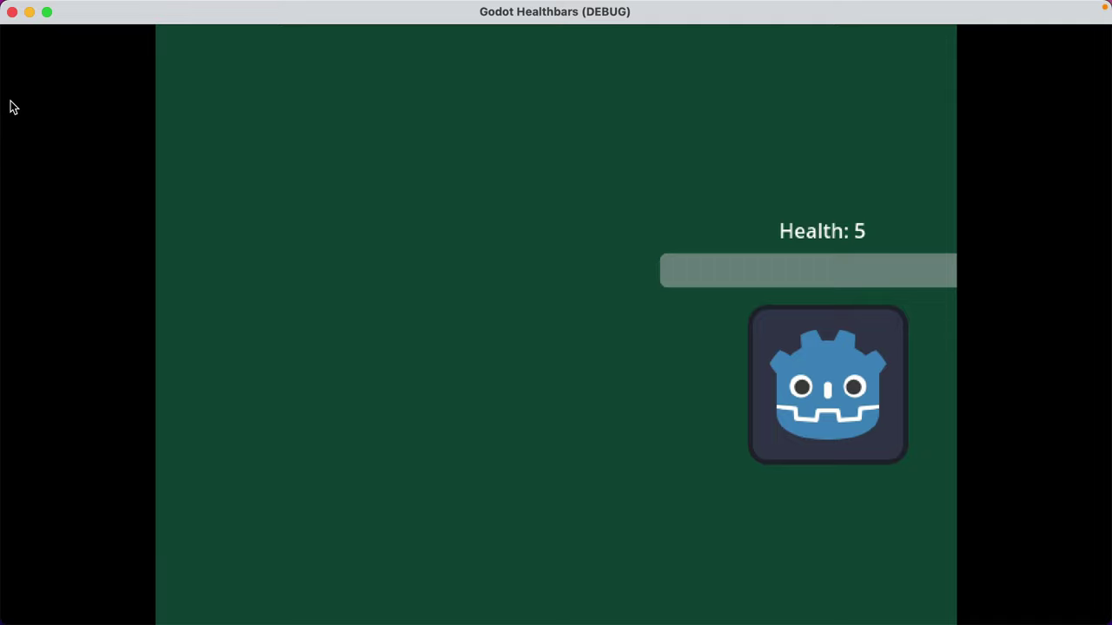
left_click(11, 11)
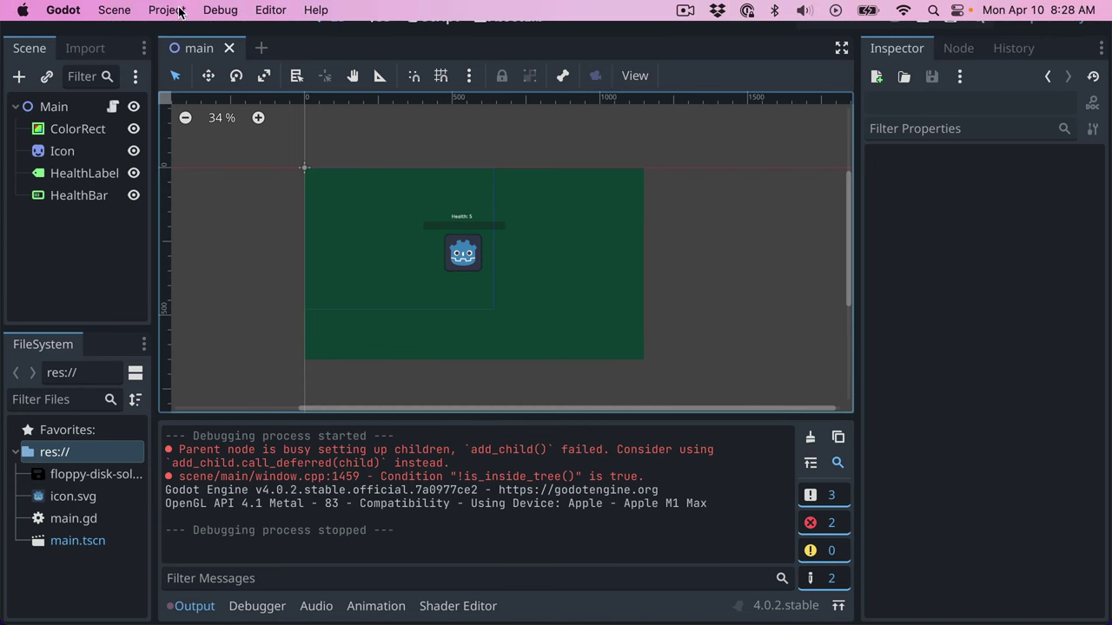
left_click(167, 10)
left_click(177, 37)
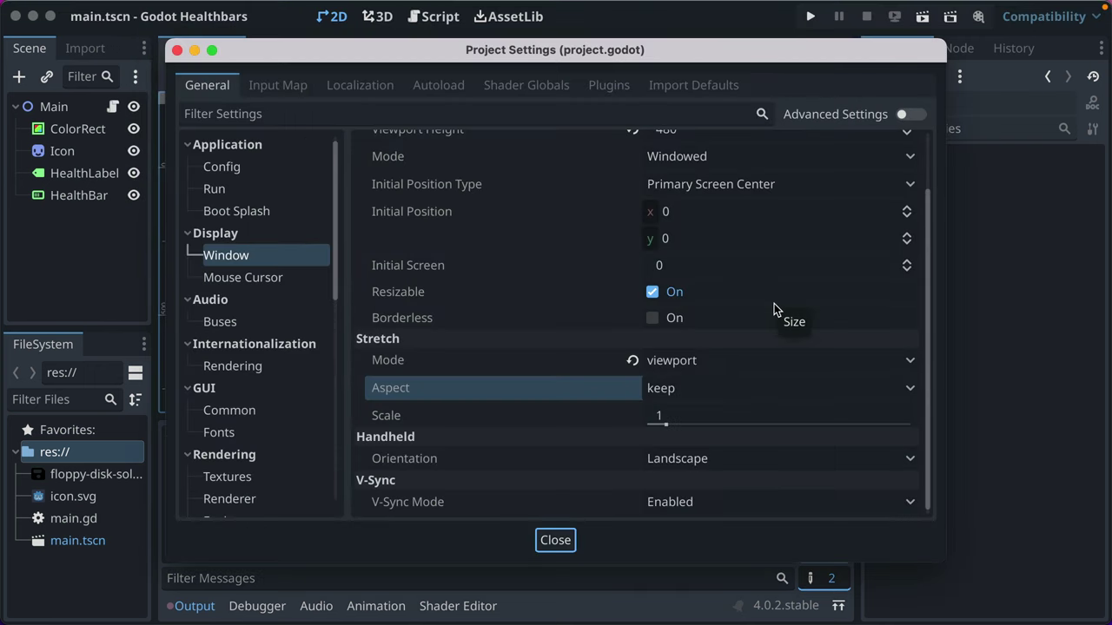
Change Stretch Aspect to keep_width.
left_click(697, 395)
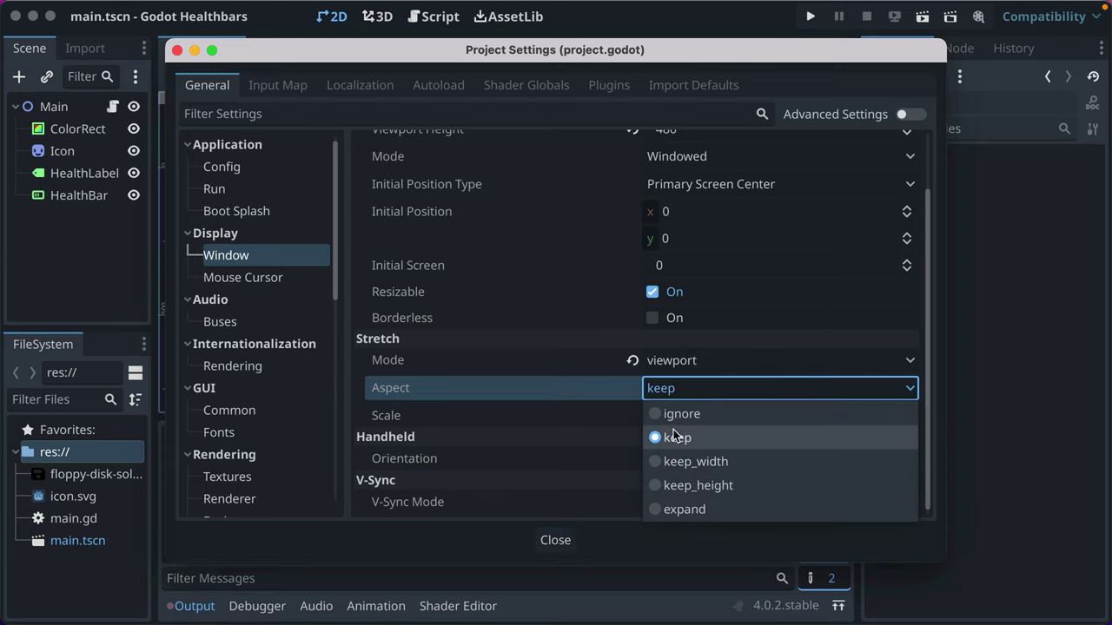
left_click(682, 464)
left_click(553, 540)
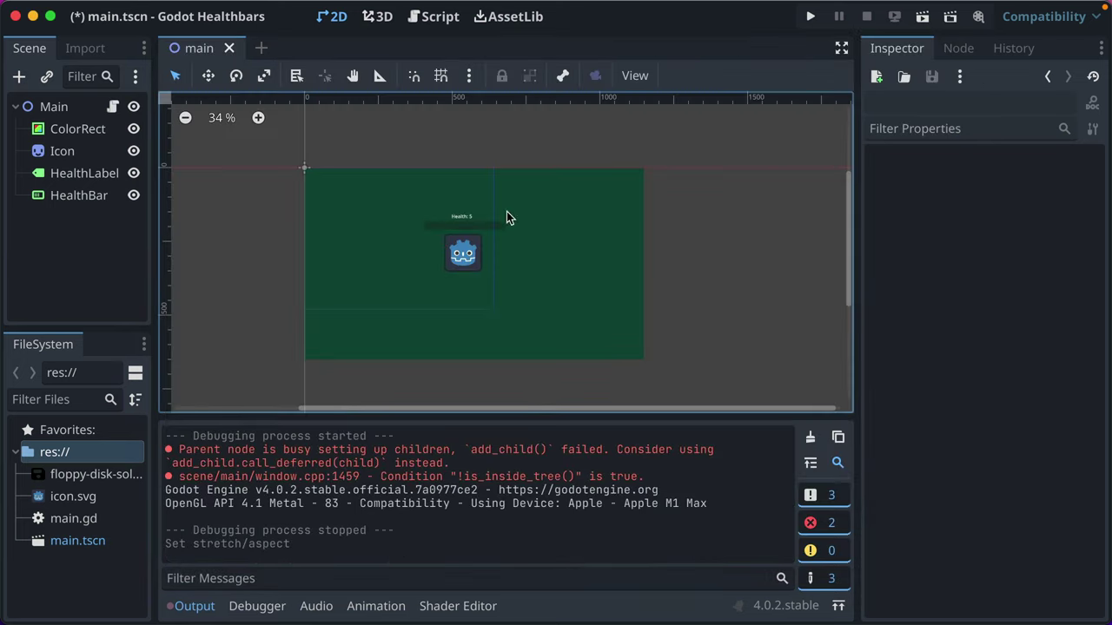
Test keep_width by resizing the running game window, then reopen Project Settings.
left_click(811, 16)
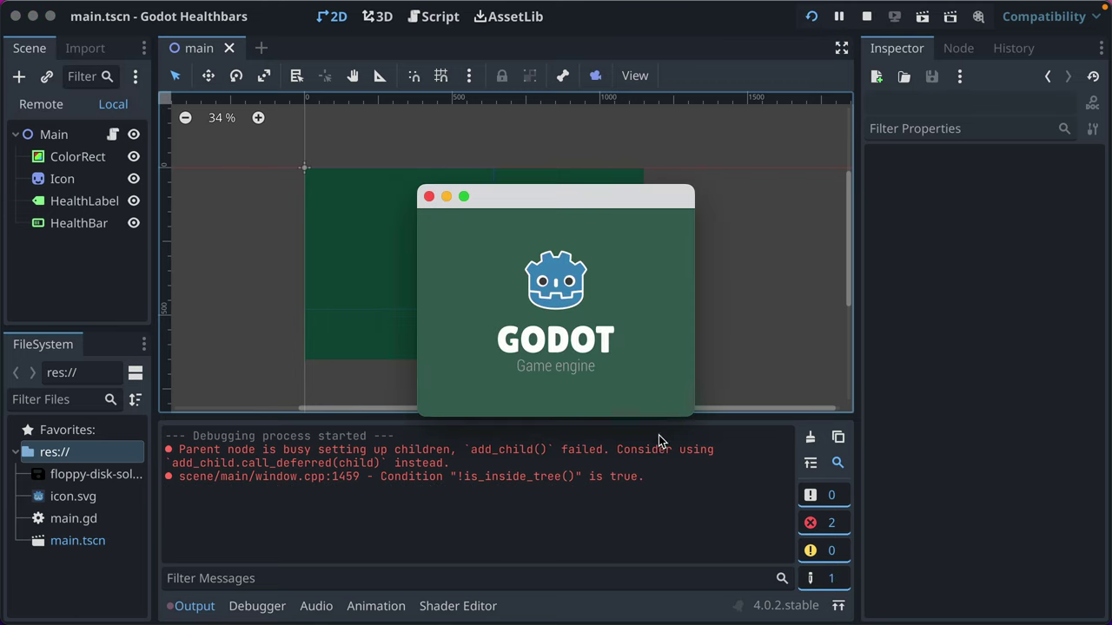
left_click_drag(690, 416, 560, 497)
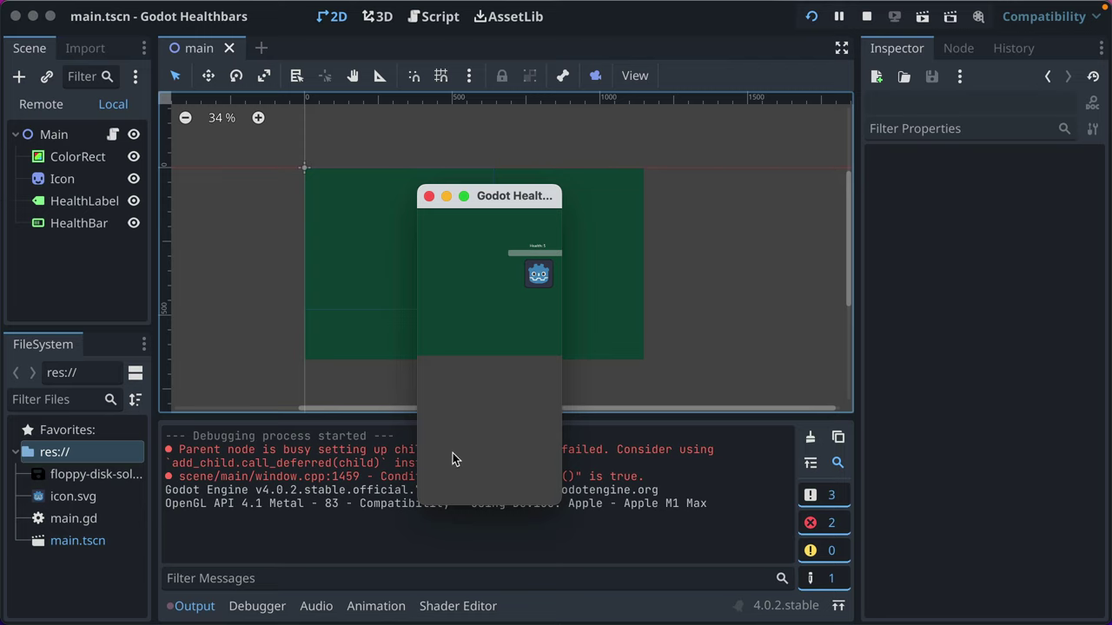
left_click_drag(560, 503, 586, 551)
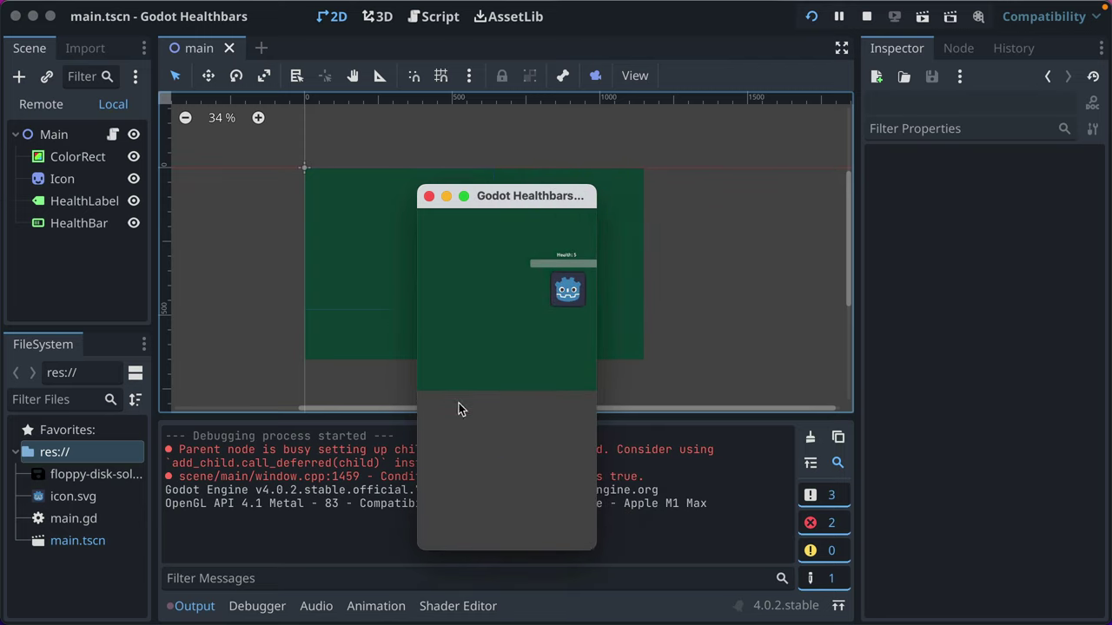
left_click(428, 196)
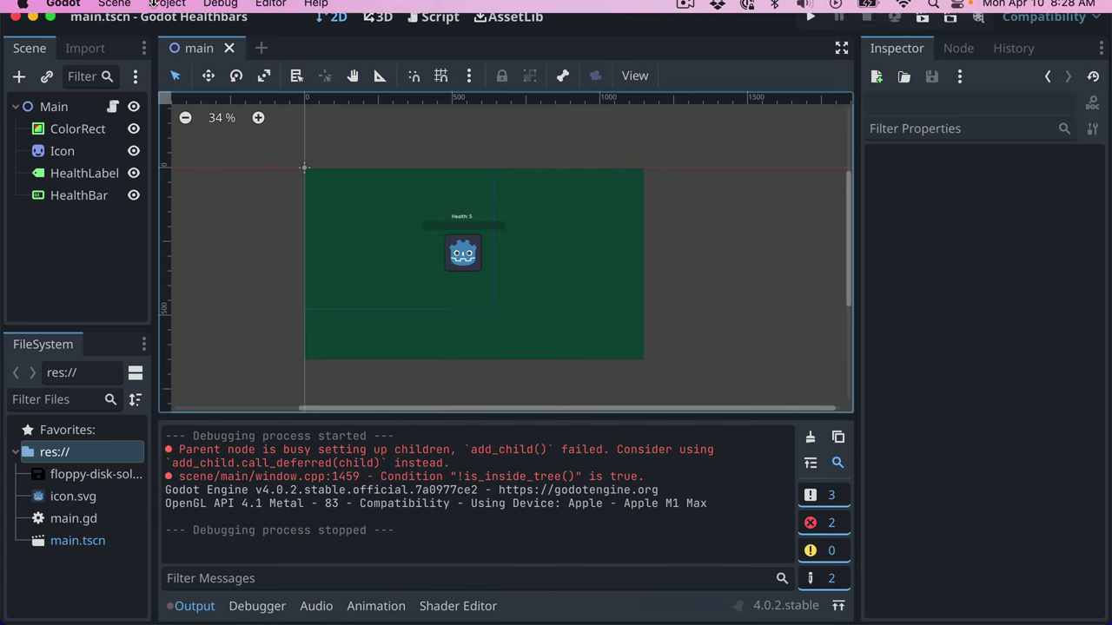
left_click(167, 9)
left_click(173, 37)
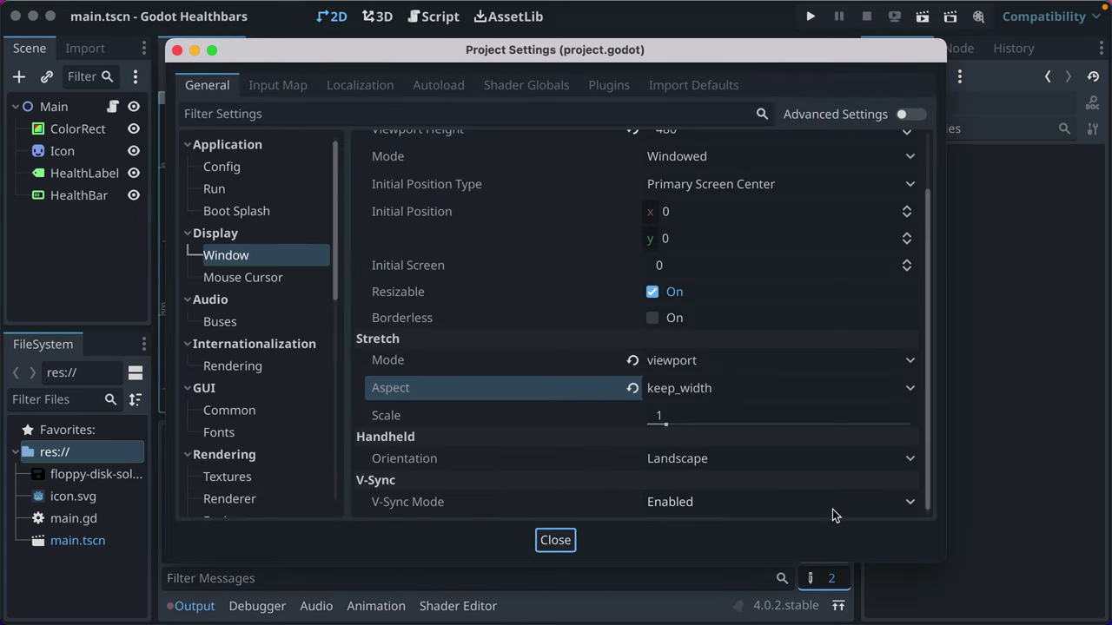
Set the window stretch Scale to 1.5 and Aspect to keep, then close Project Settings.
left_click(687, 388)
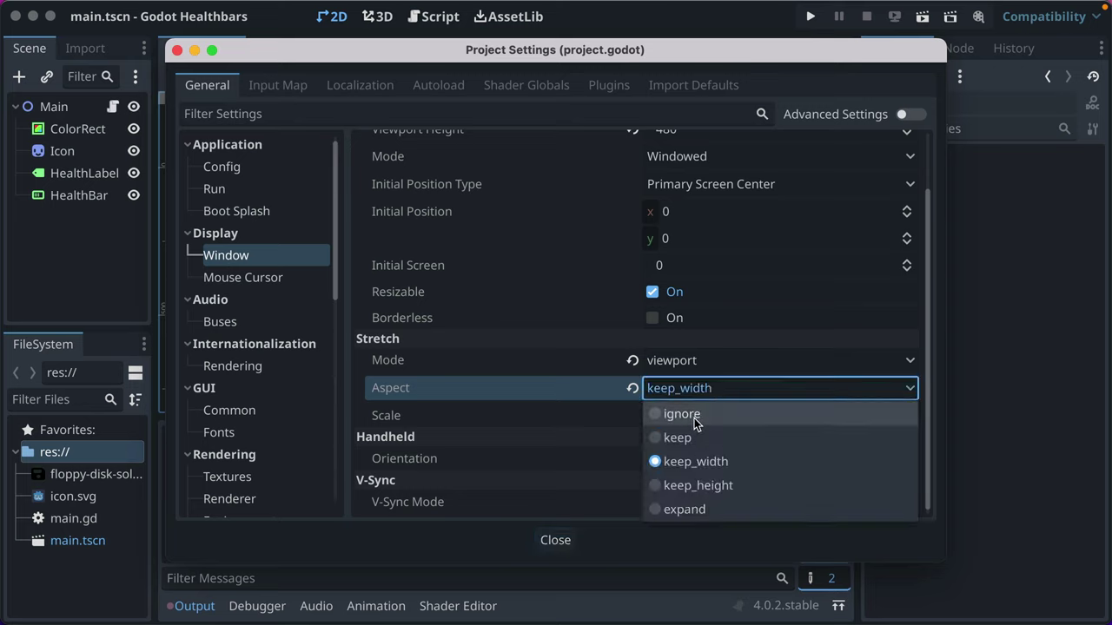
left_click(698, 298)
scroll(696, 244, "up", 2)
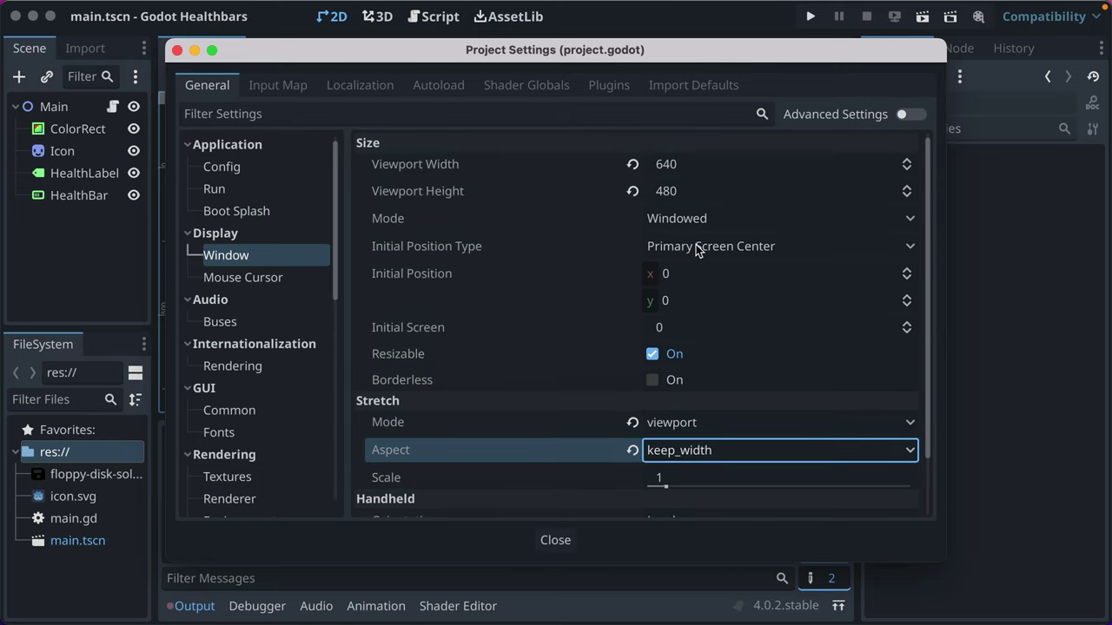
left_click(679, 163)
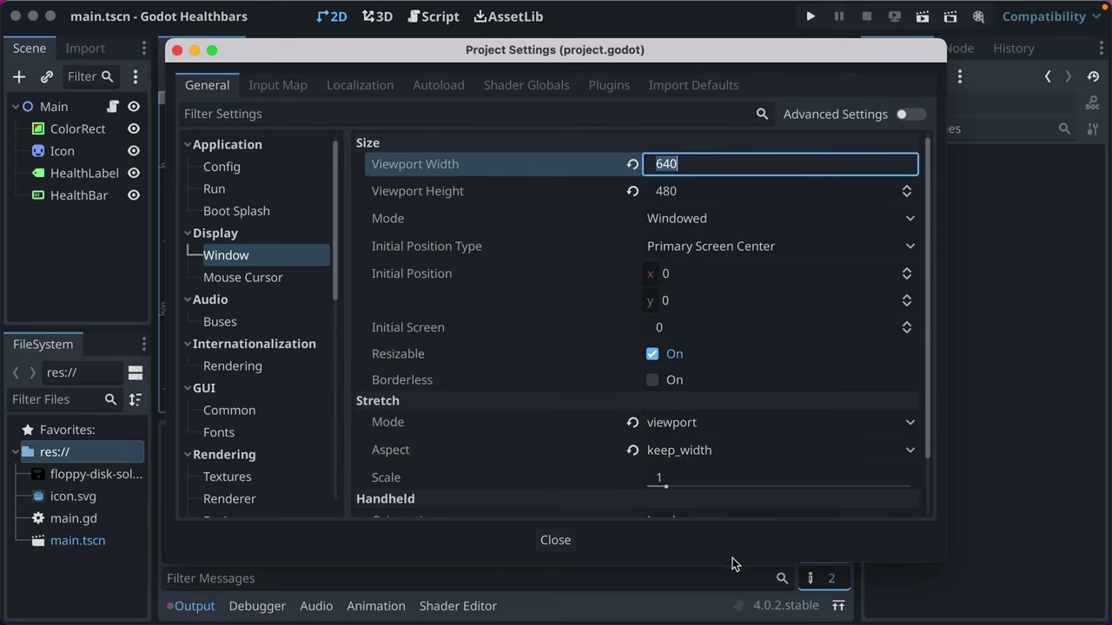
left_click(658, 475)
type("1.5")
key("Return")
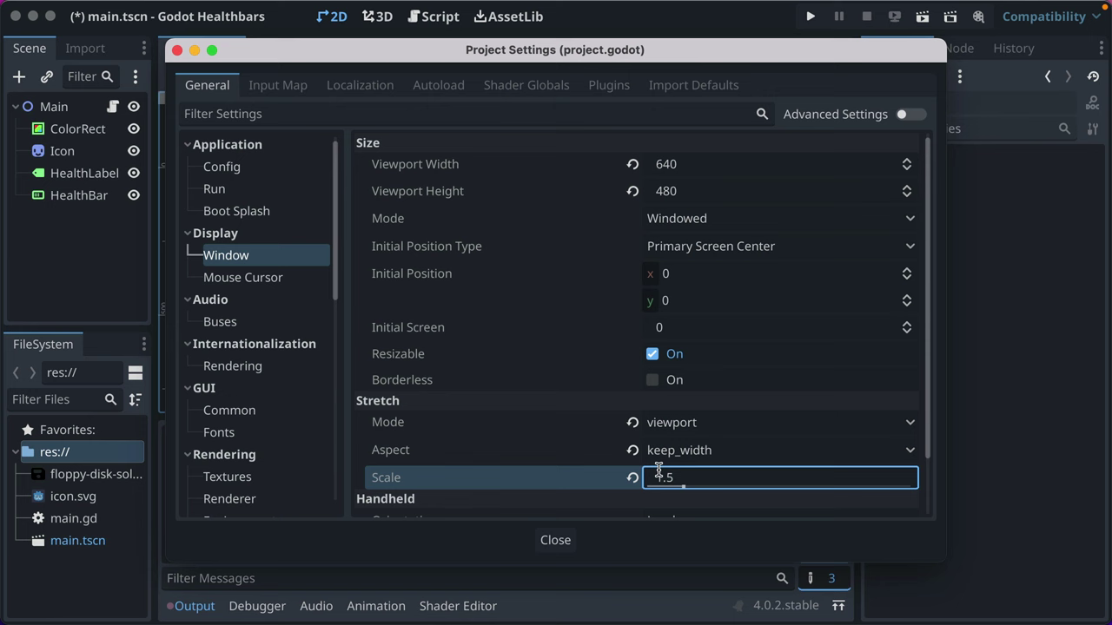
left_click(679, 450)
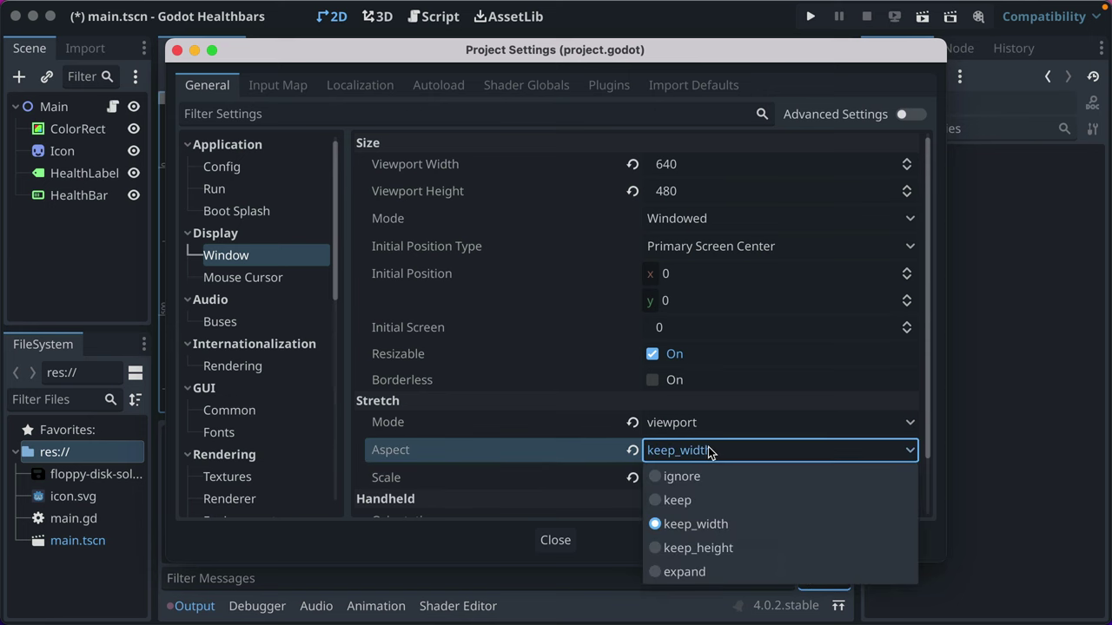
left_click(687, 499)
left_click(553, 540)
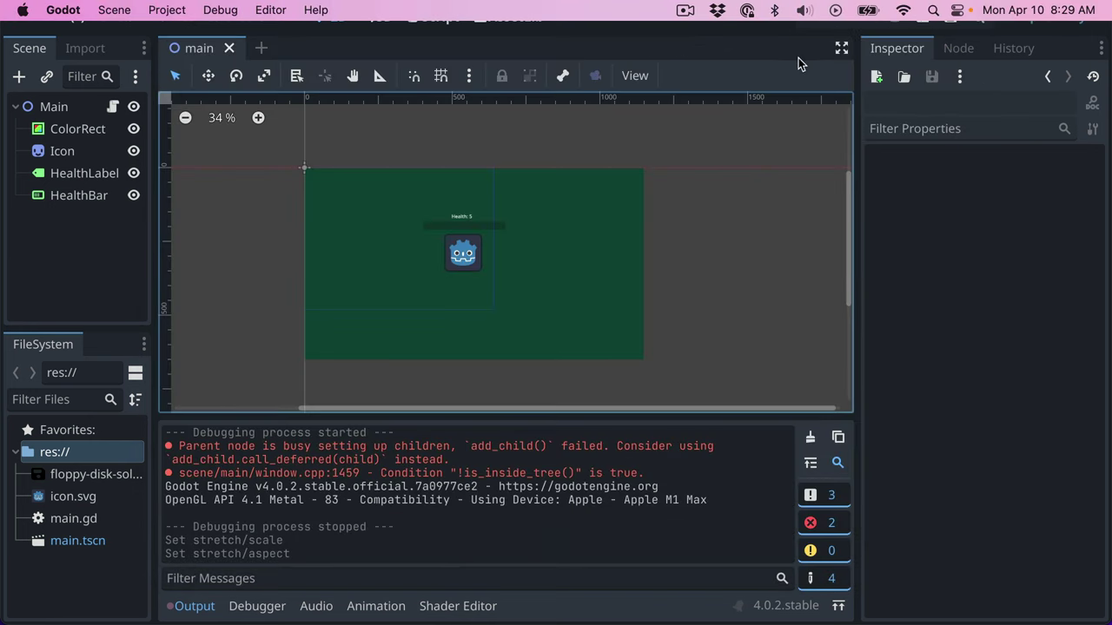
Run the project, enlarge and move the game window to check letterboxing, then close it.
left_click(808, 16)
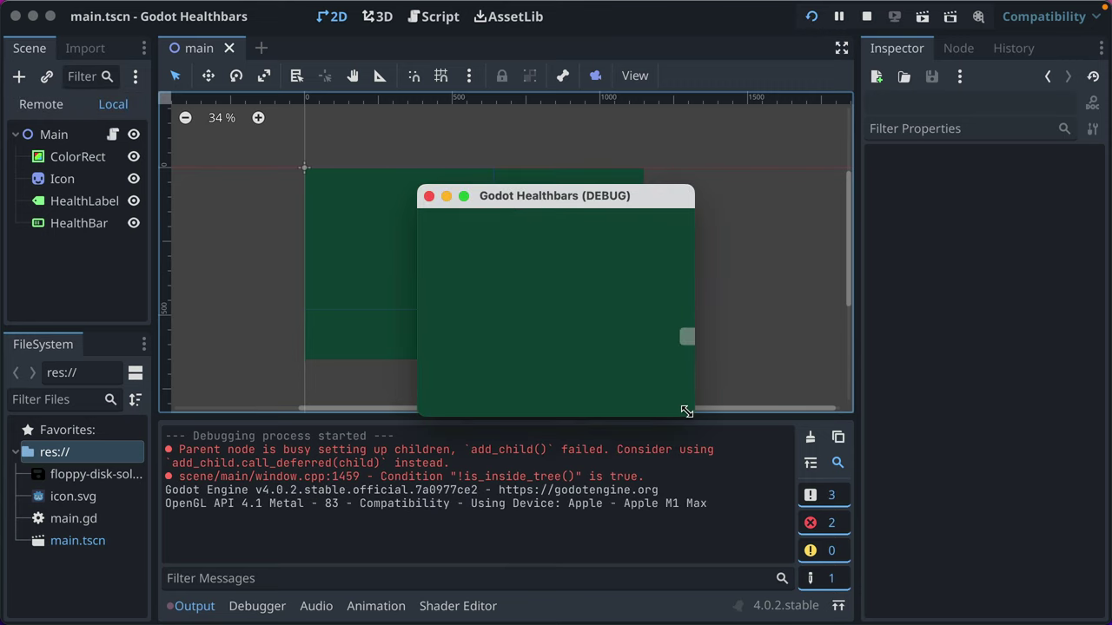
left_click_drag(687, 412, 858, 502)
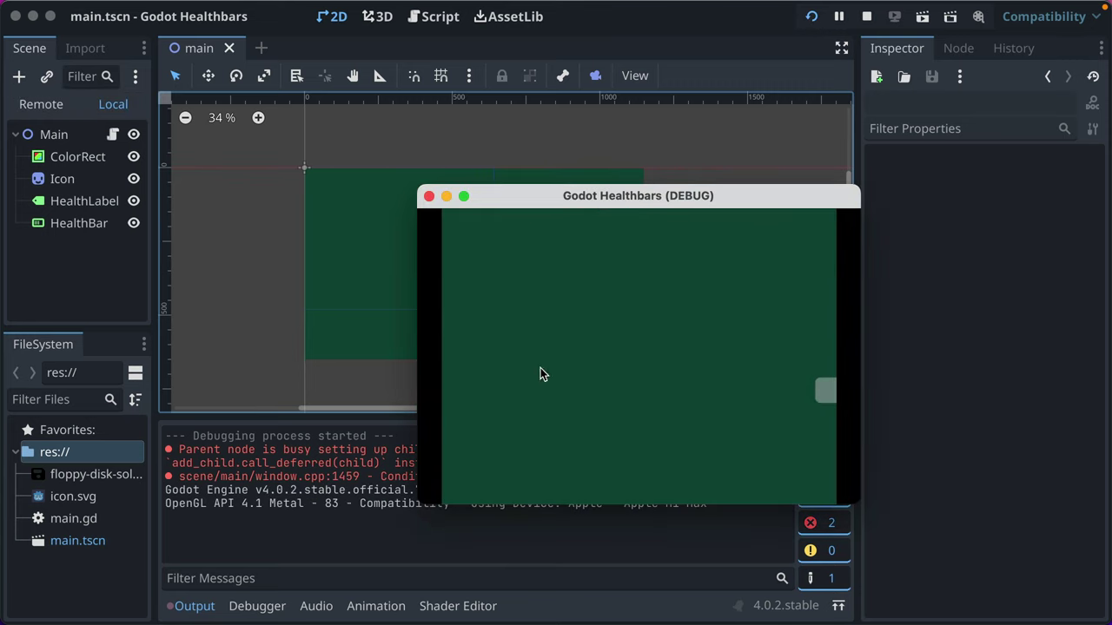
left_click_drag(508, 199, 700, 412)
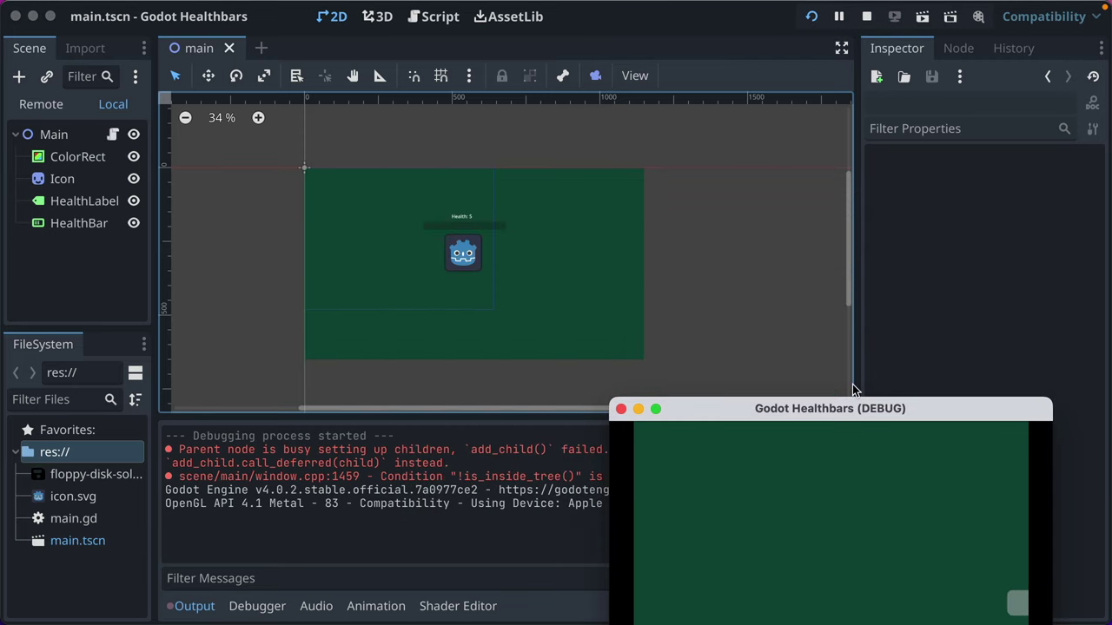
left_click_drag(853, 401, 715, 258)
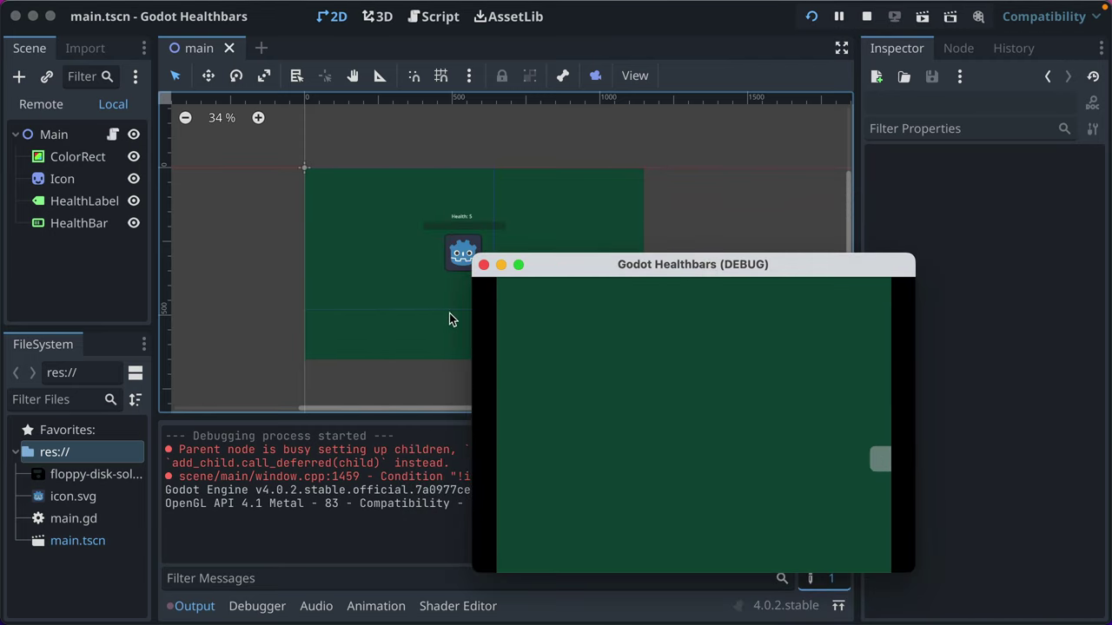
left_click(484, 264)
Reopen Project Settings and change the stretch Scale from 1.5 to 0.5, then to 1.
left_click(220, 10)
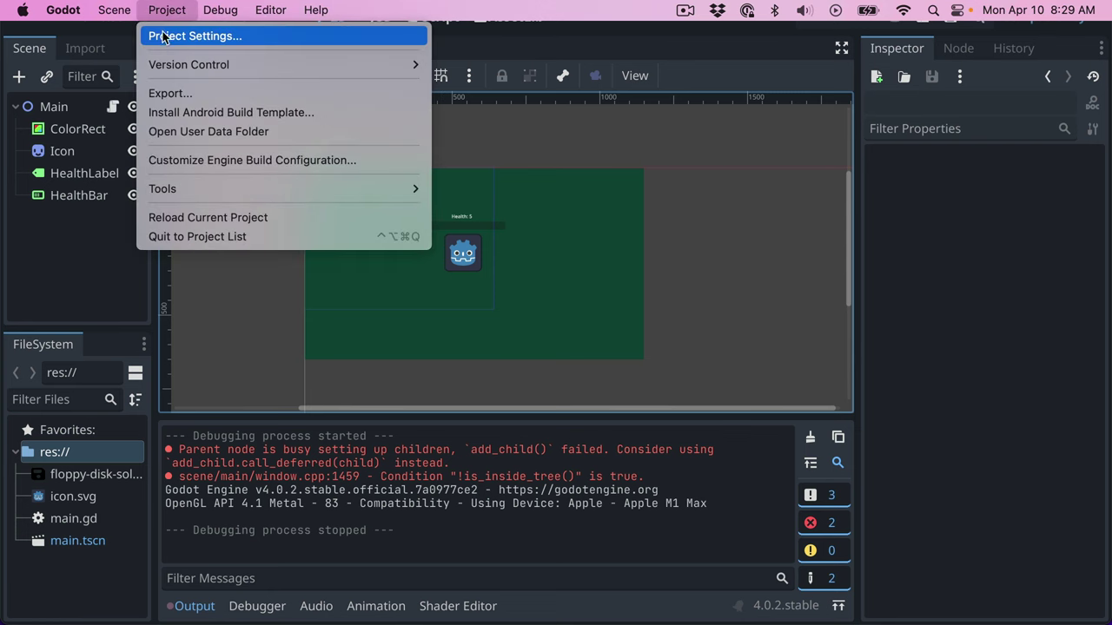
left_click(163, 36)
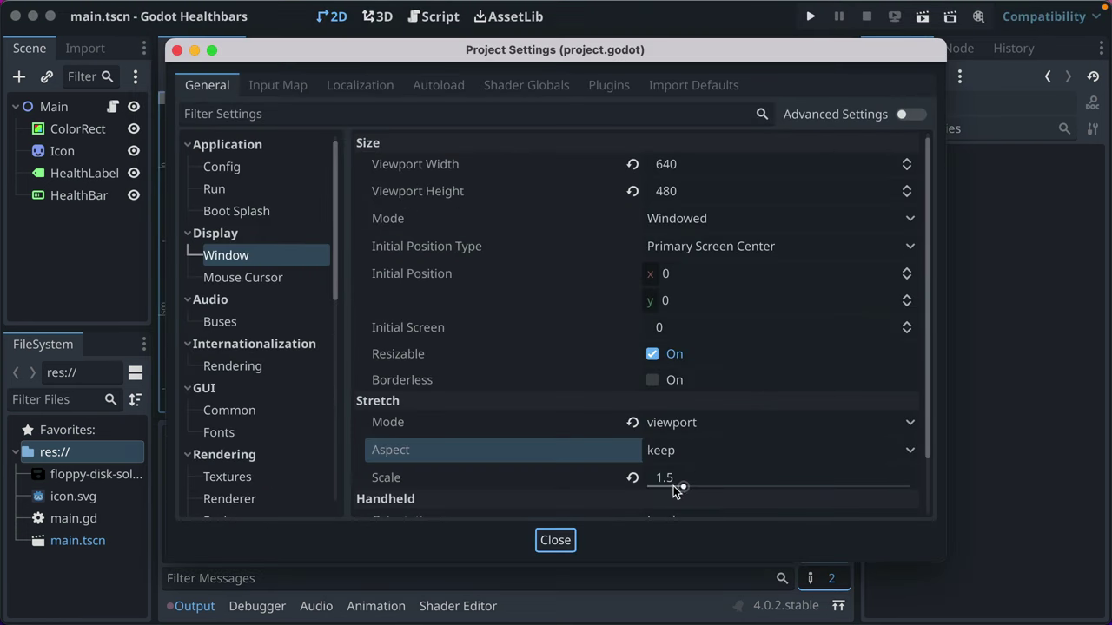
left_click(673, 485)
key("BackSpace")
type("0.5")
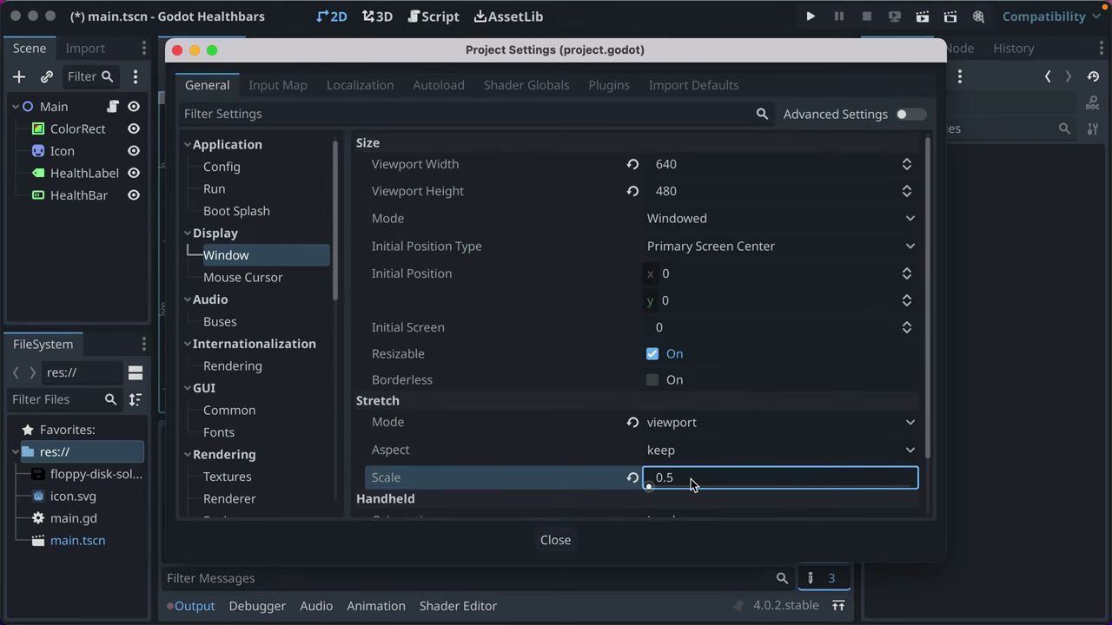
key("super+a")
type("1")
Check the Orientation and V-Sync Mode options, leaving Landscape and Enabled unchanged.
scroll(466, 411, "down", 2)
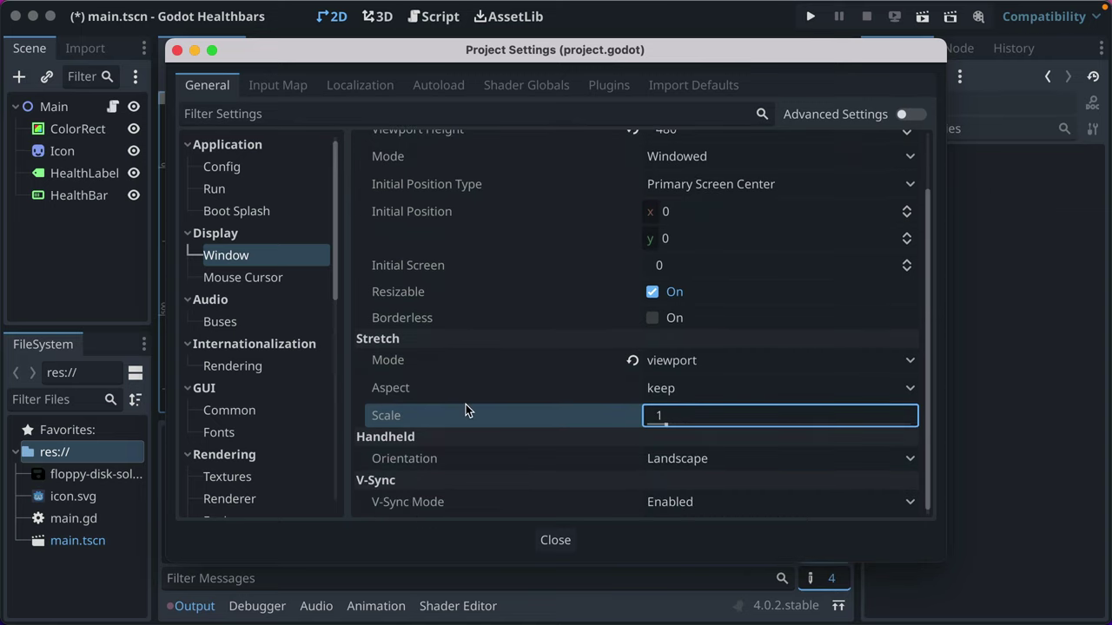
left_click(721, 459)
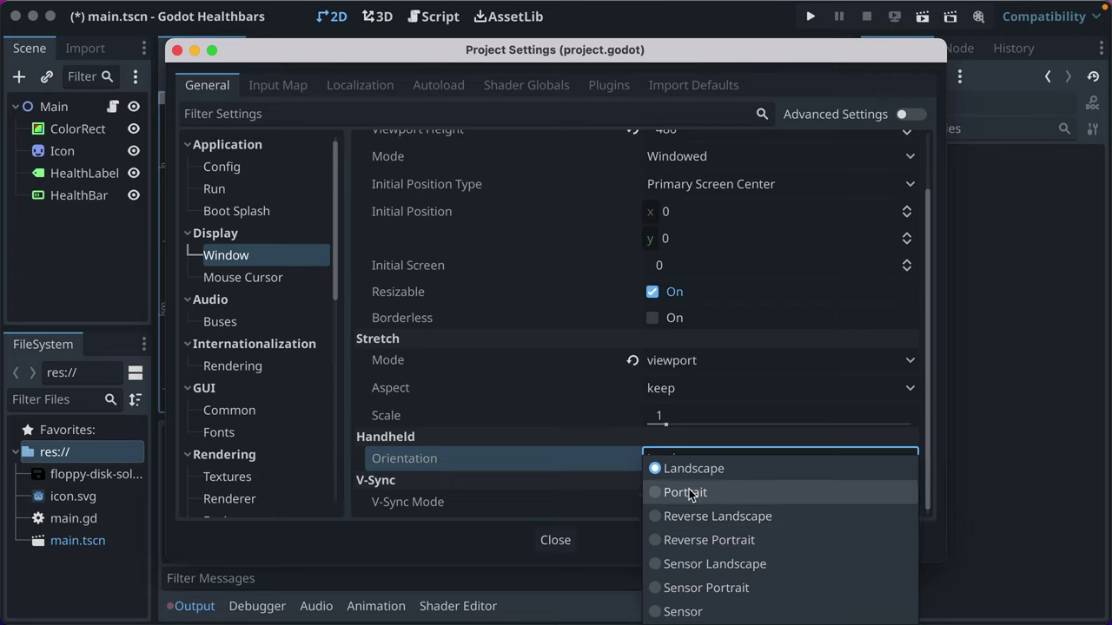
left_click(547, 451)
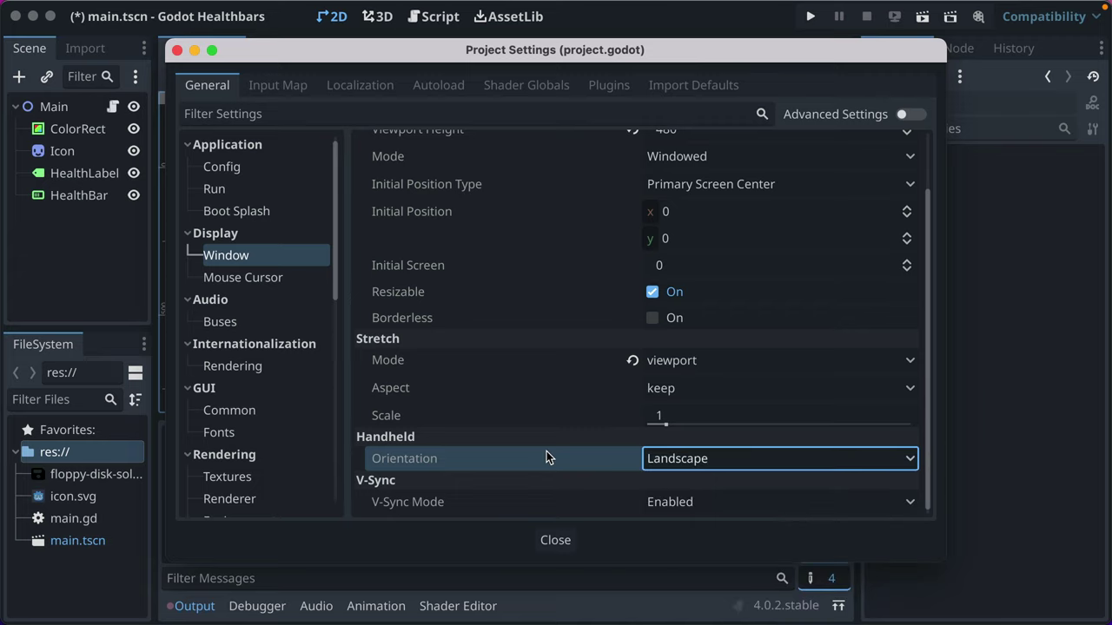
left_click(686, 501)
left_click(498, 500)
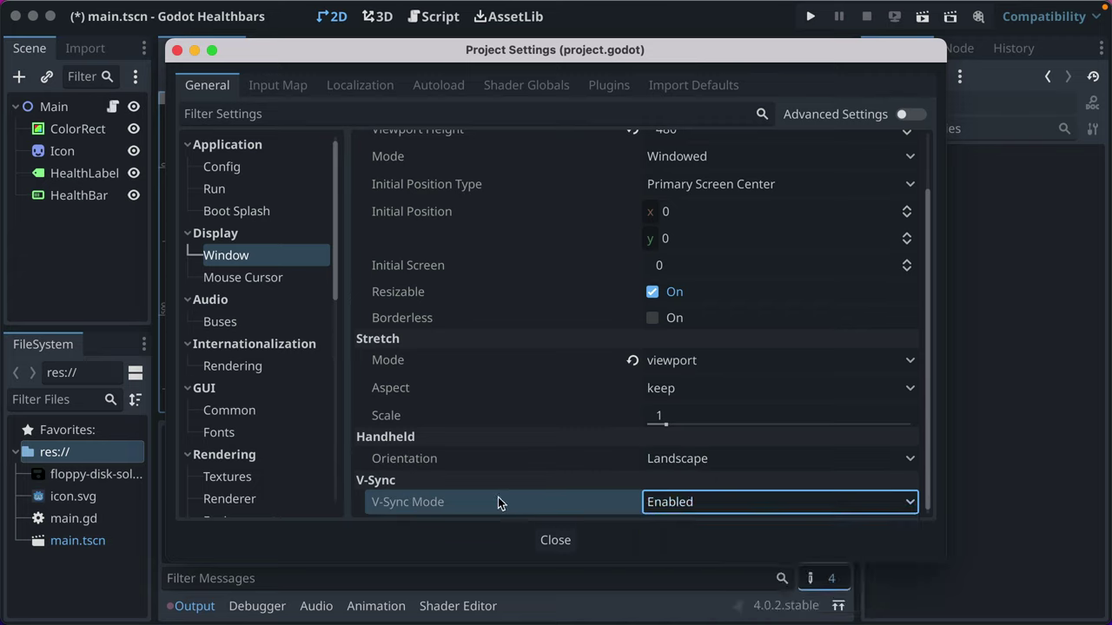
mouse_move(491, 502)
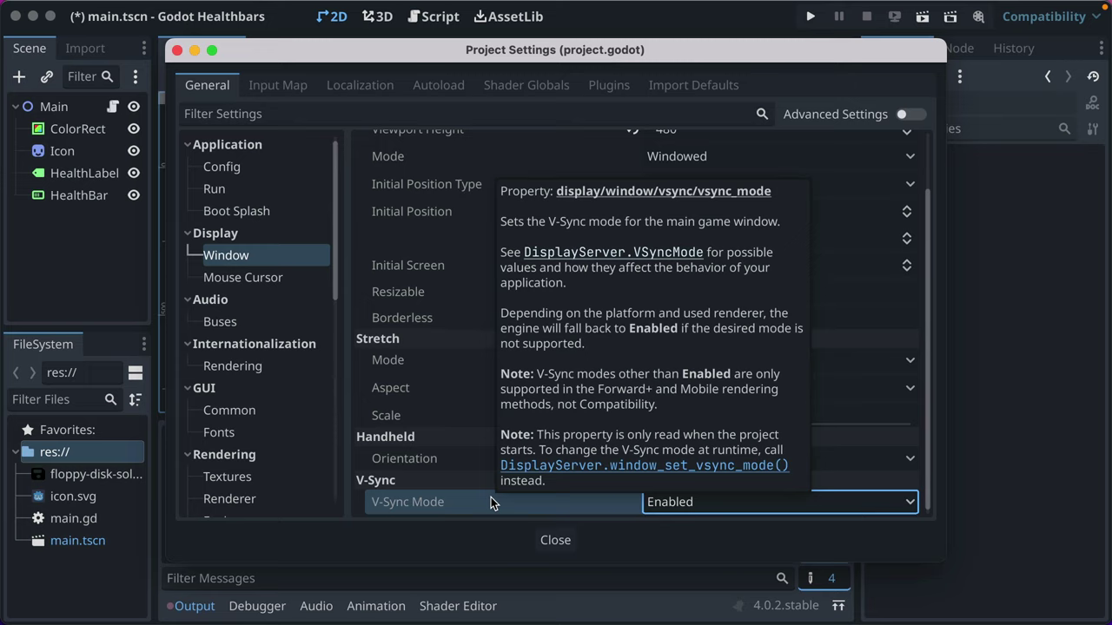
scroll(495, 319, "up", 2)
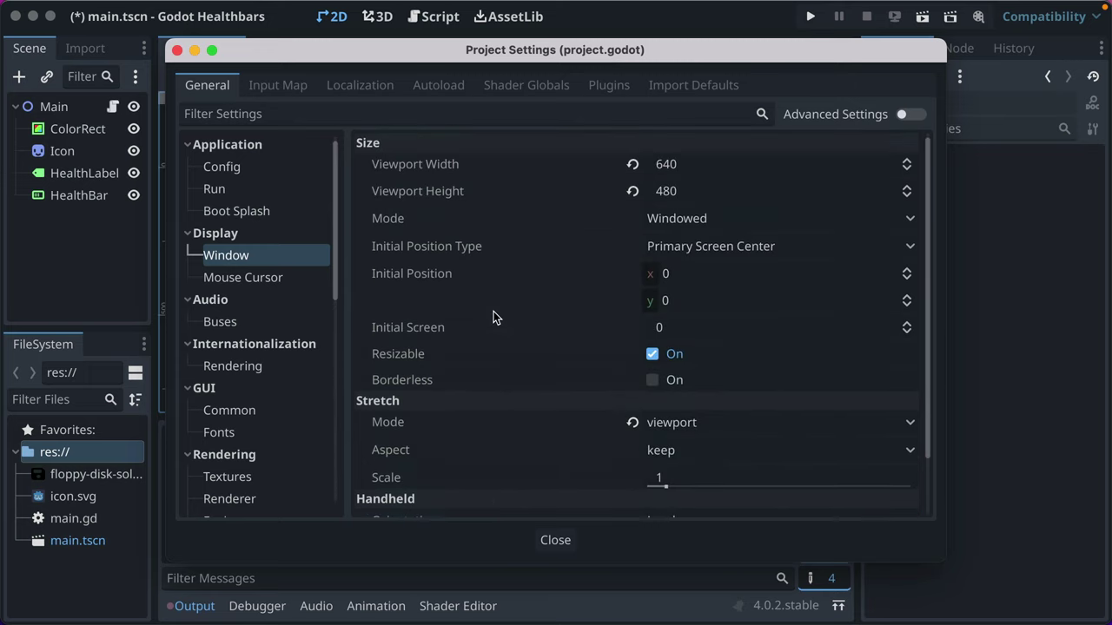
Browse the Mouse Cursor, Buses, Internationalization, GUI Common, GUI Fonts and Rendering Textures settings.
left_click(260, 277)
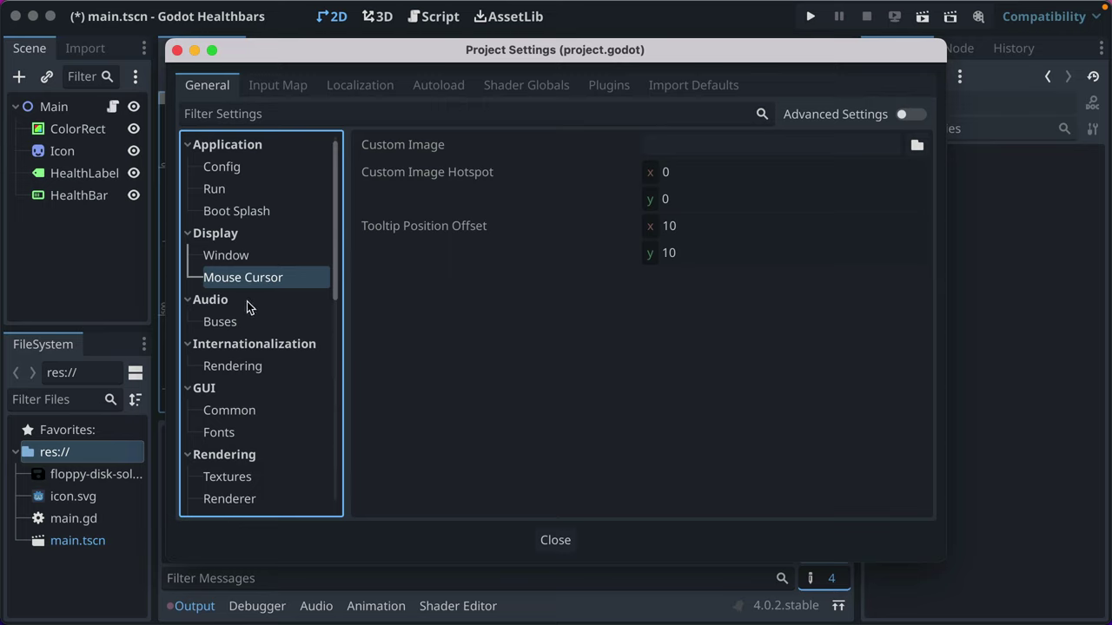
left_click(225, 318)
left_click(233, 366)
scroll(232, 369, "down", 3)
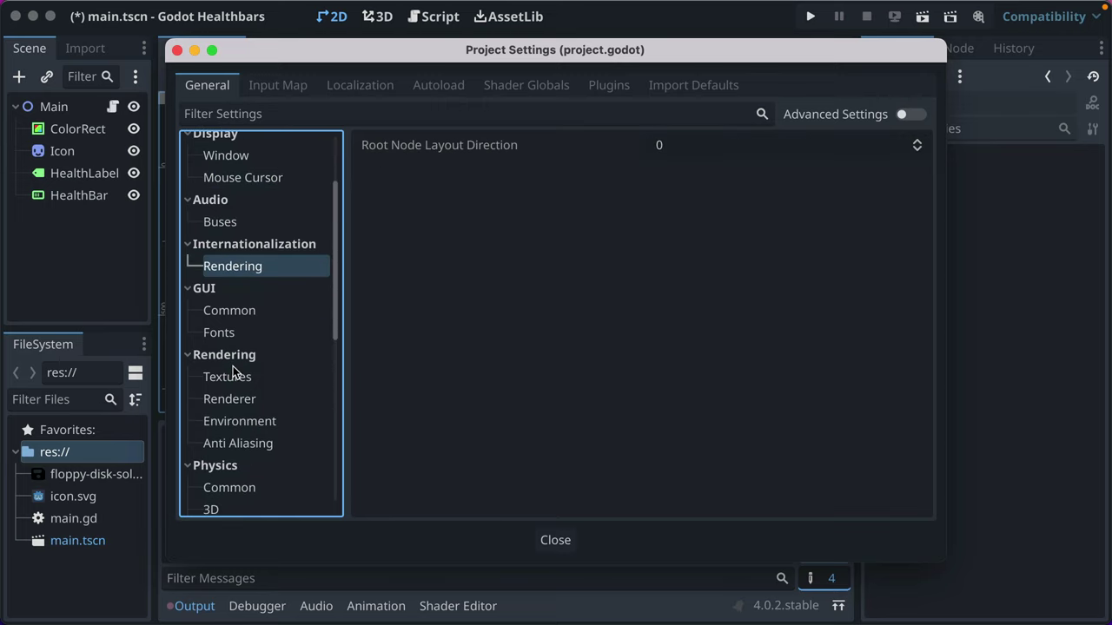
left_click(230, 311)
left_click(220, 333)
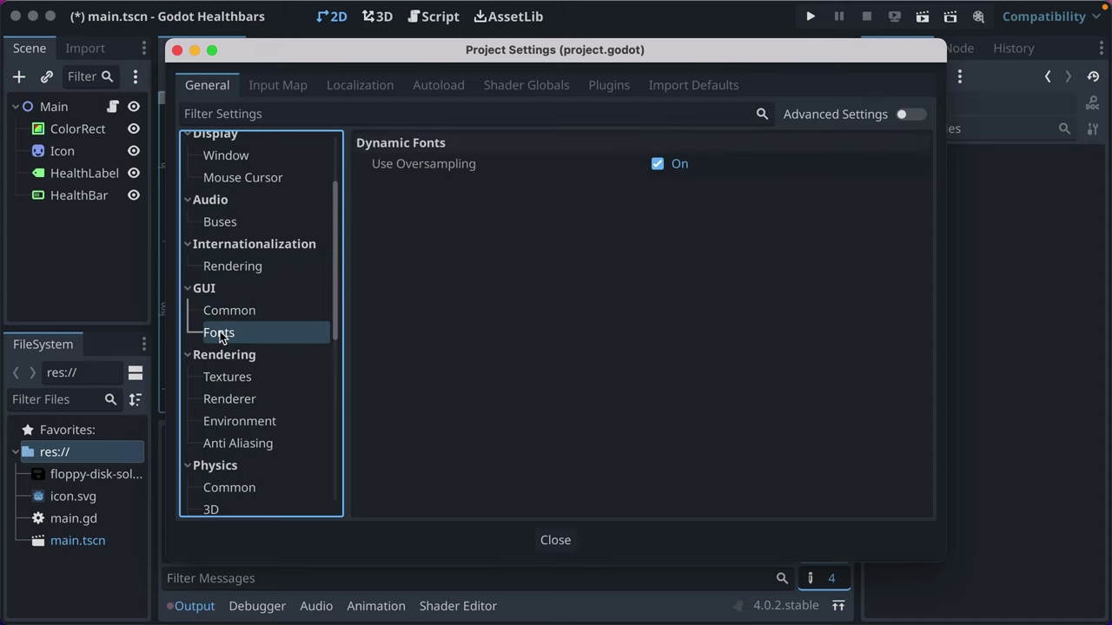
left_click(227, 375)
scroll(231, 372, "down", 4)
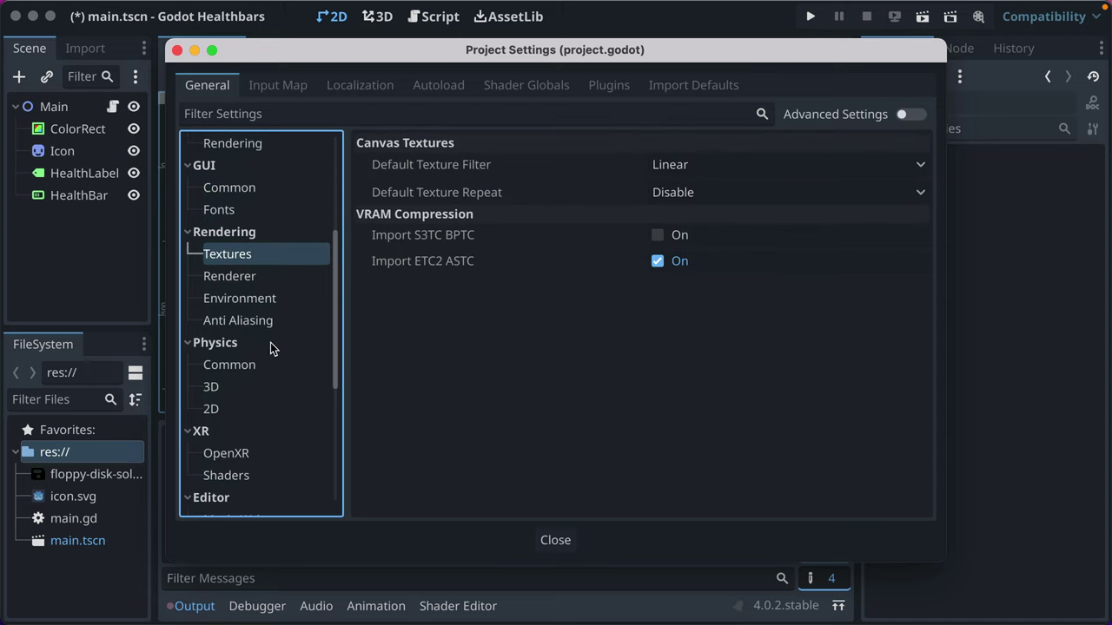
Inspect the default texture filter and repeat options, keeping Linear, then view Rendering > Renderer.
left_click(704, 166)
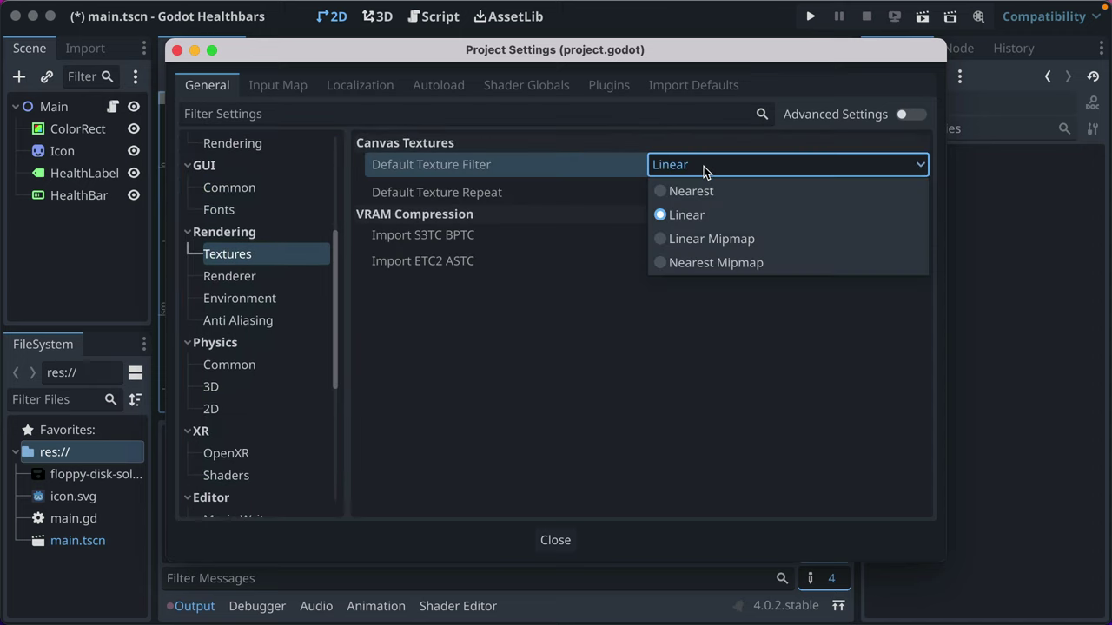
left_click(657, 225)
left_click(684, 205)
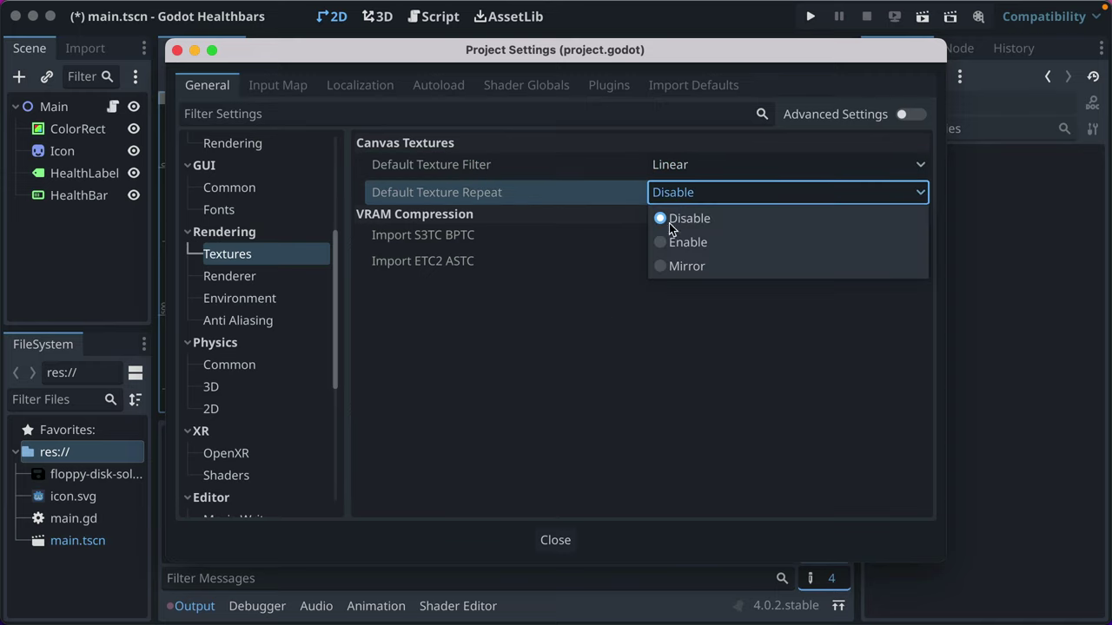
left_click(682, 167)
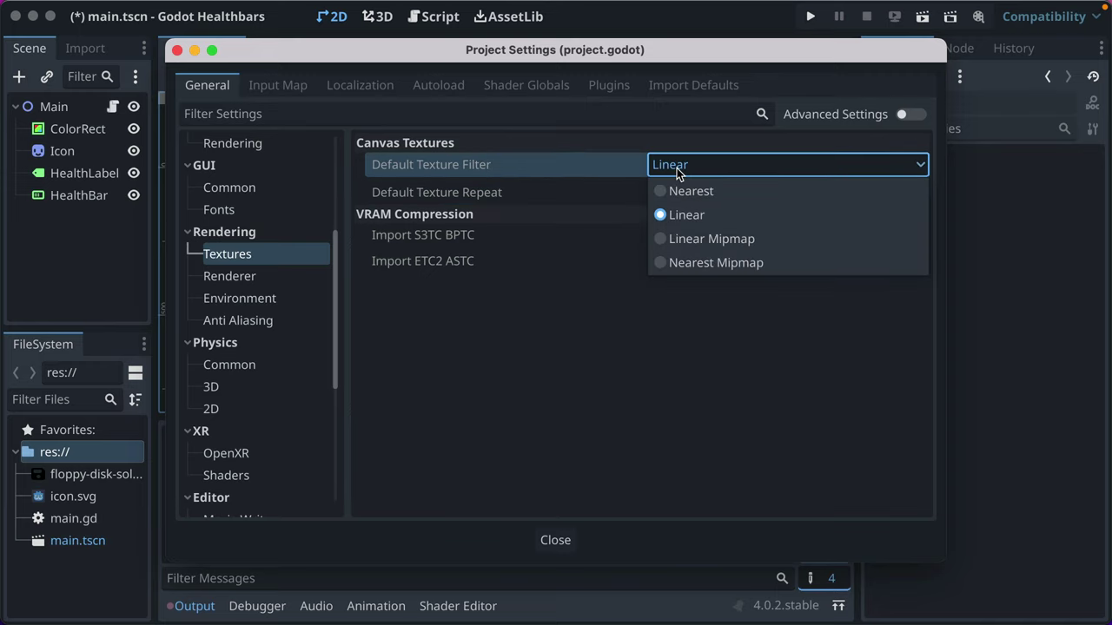
left_click(686, 215)
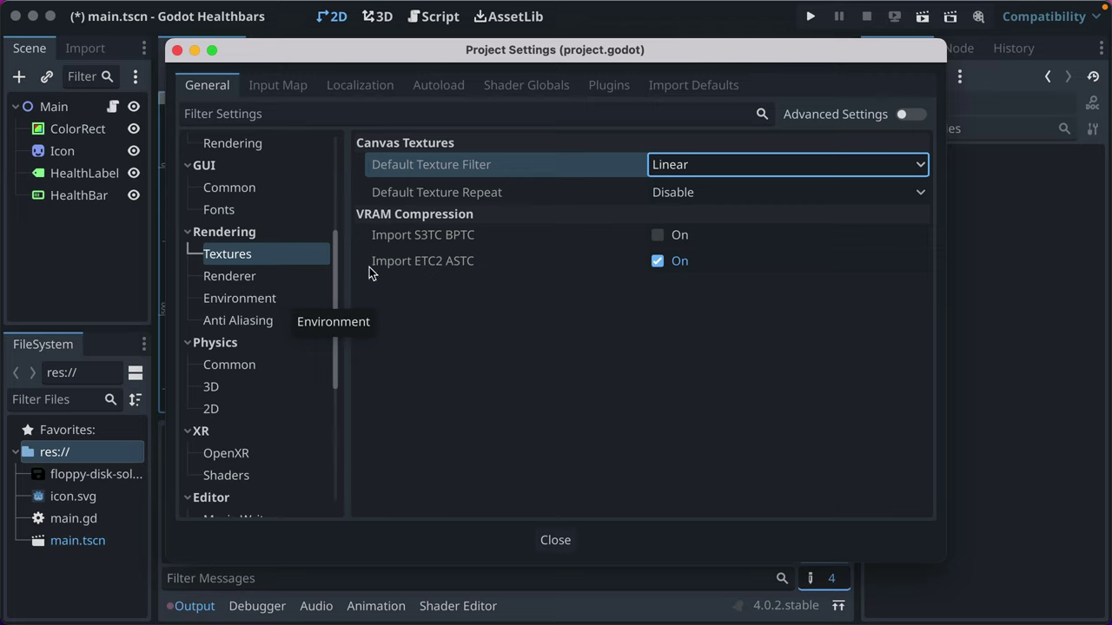
left_click(657, 164)
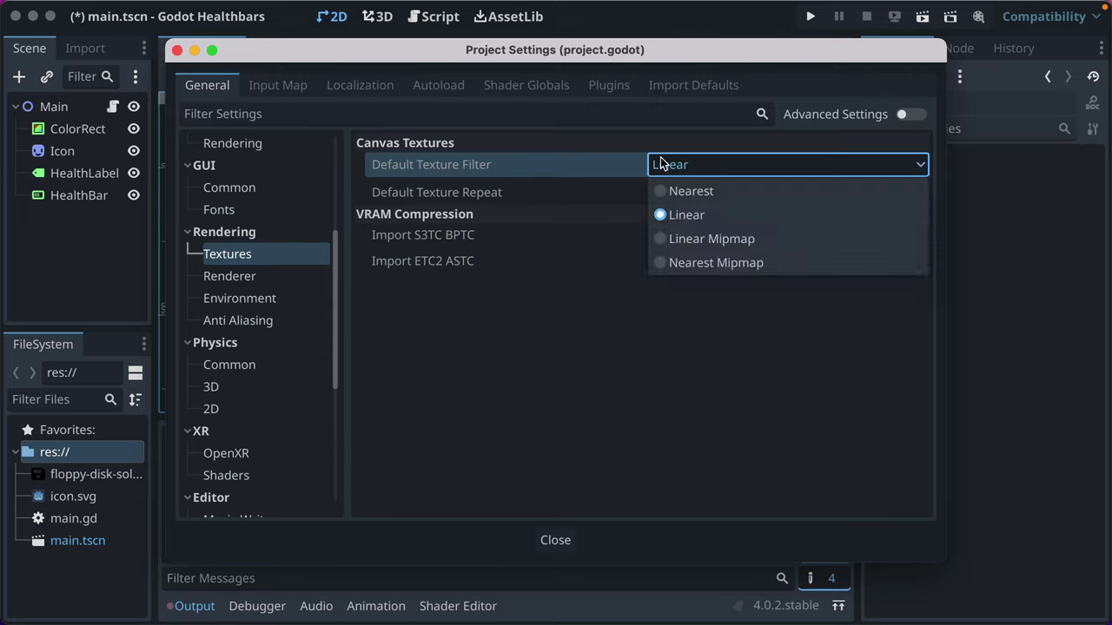
left_click(643, 172)
left_click(247, 276)
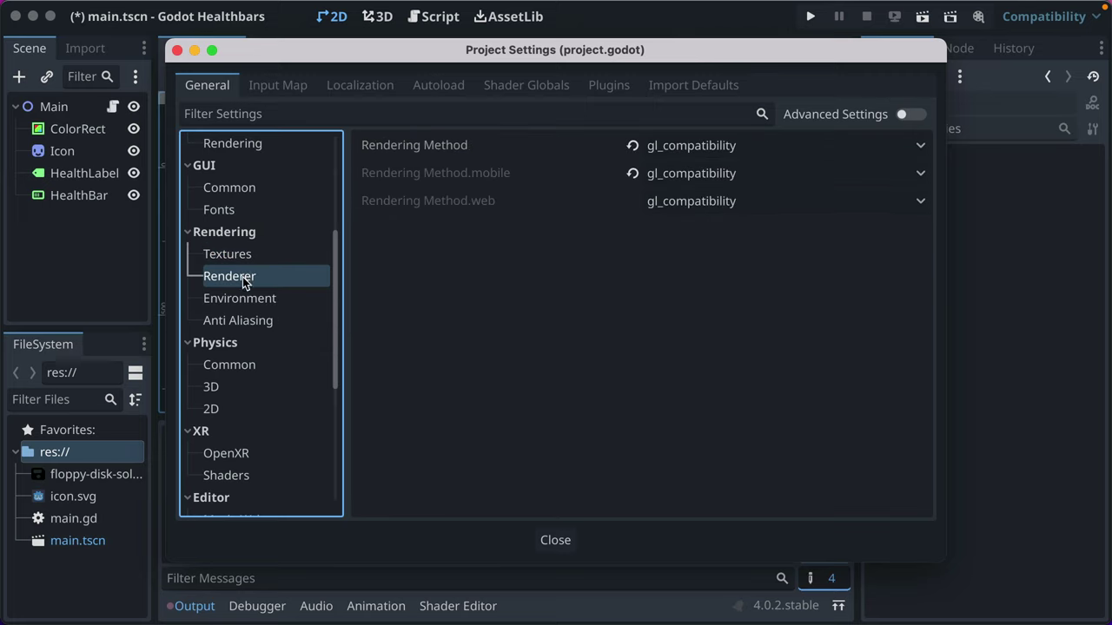
Review the rendering method options, keeping gl_compatibility, then view Environment and Anti Aliasing settings.
left_click(1075, 18)
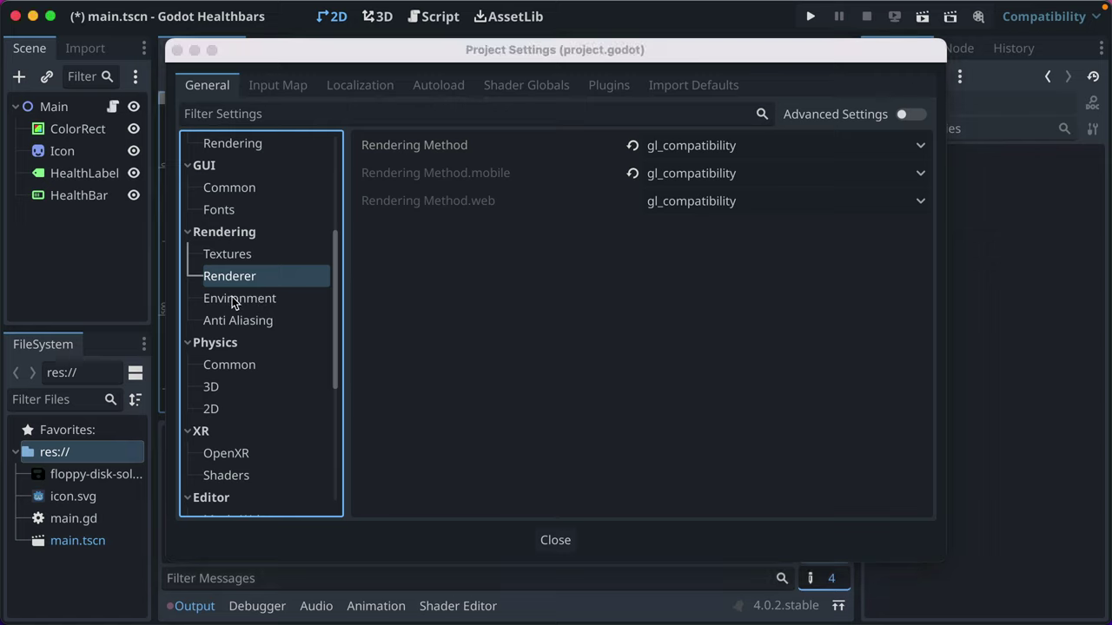
left_click(919, 146)
left_click(368, 293)
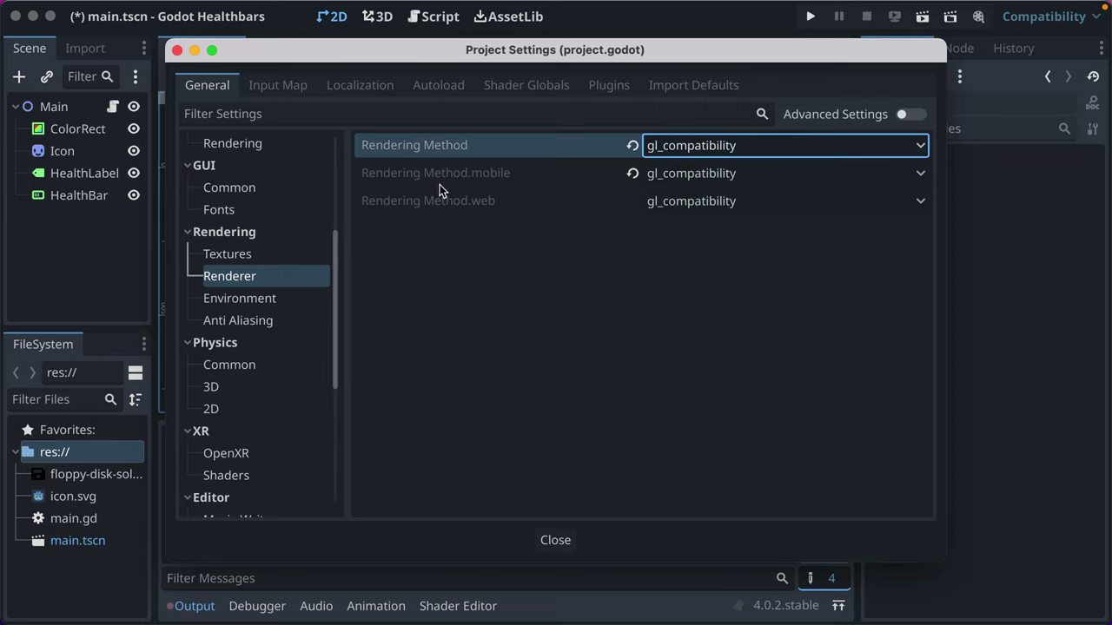
left_click(919, 173)
left_click(352, 252)
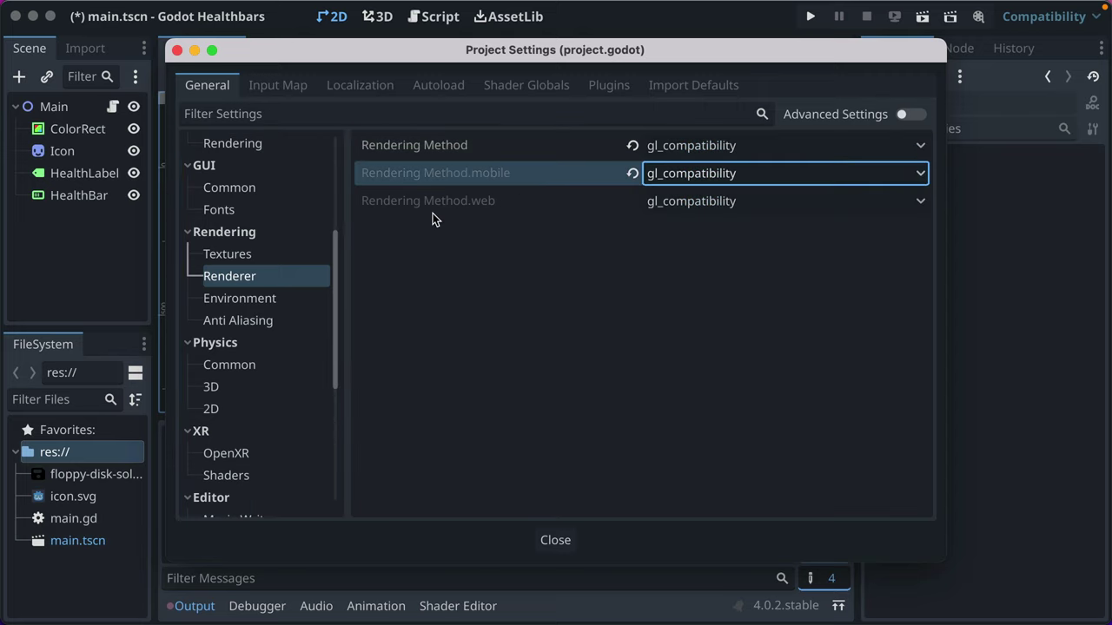
left_click(237, 304)
left_click(227, 320)
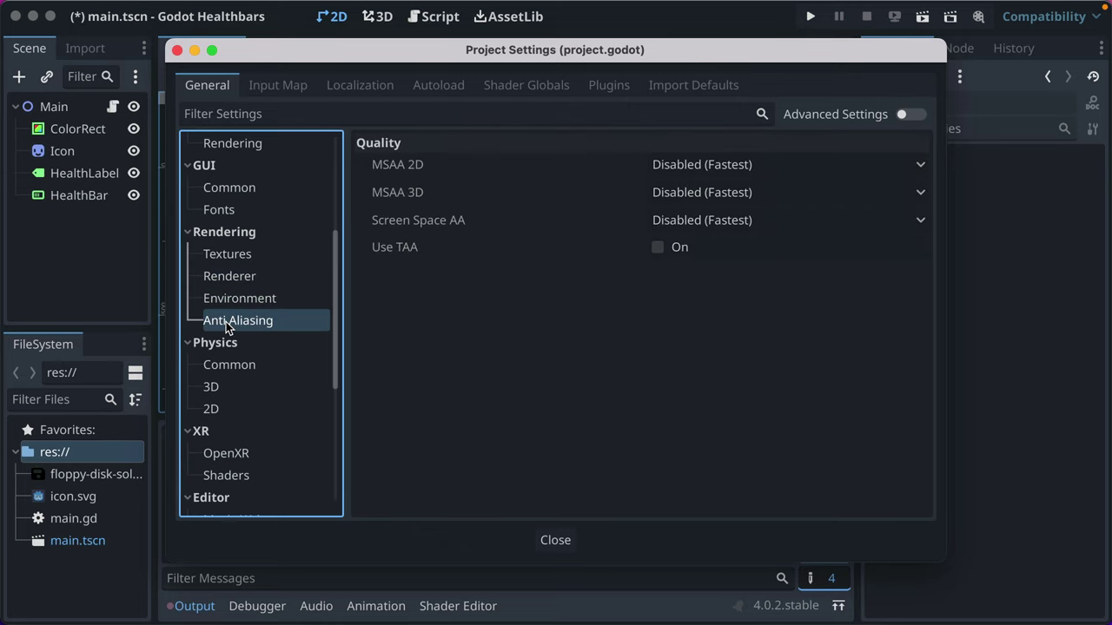
scroll(226, 323, "down", 5)
scroll(226, 323, "up", 1)
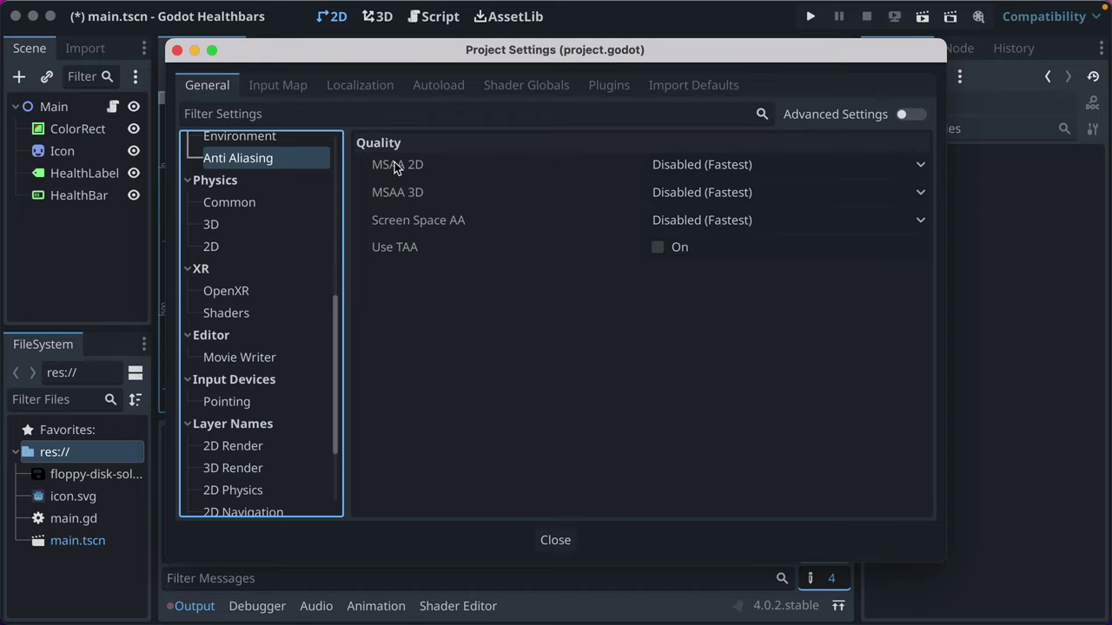
Browse the Physics settings: common, 3D and 2D gravity, and physics ticks per second.
left_click(233, 207)
left_click(229, 225)
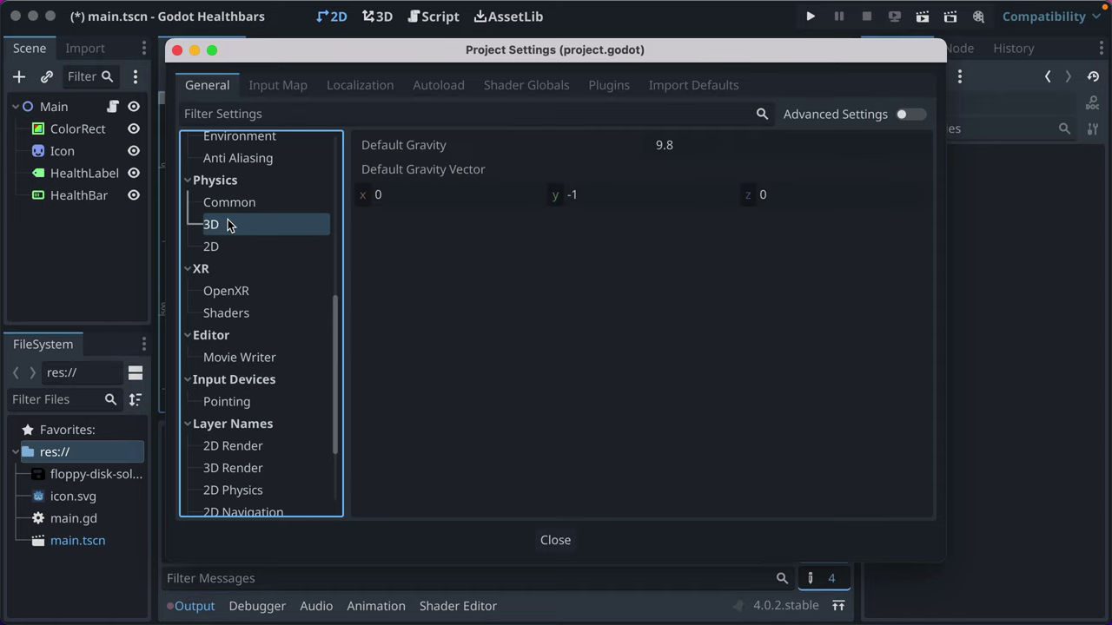
left_click(247, 205)
left_click(227, 227)
left_click(252, 203)
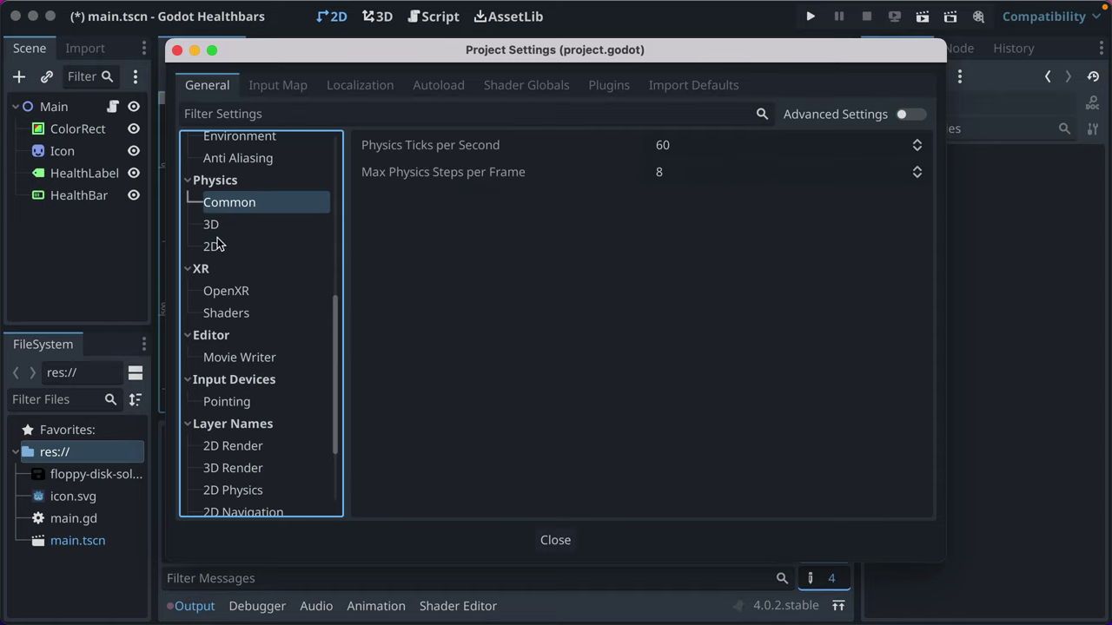
left_click(218, 245)
left_click(235, 203)
View the OpenXR, XR shader, Movie Writer and Pointing input settings.
left_click(234, 290)
scroll(235, 292, "down", 3)
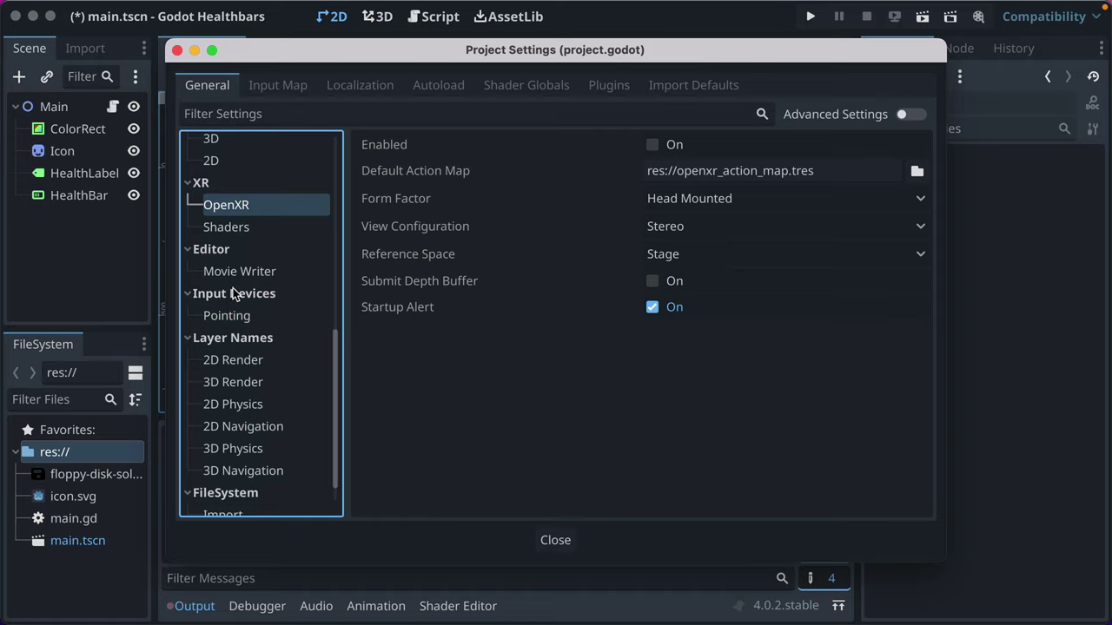
left_click(232, 231)
left_click(233, 271)
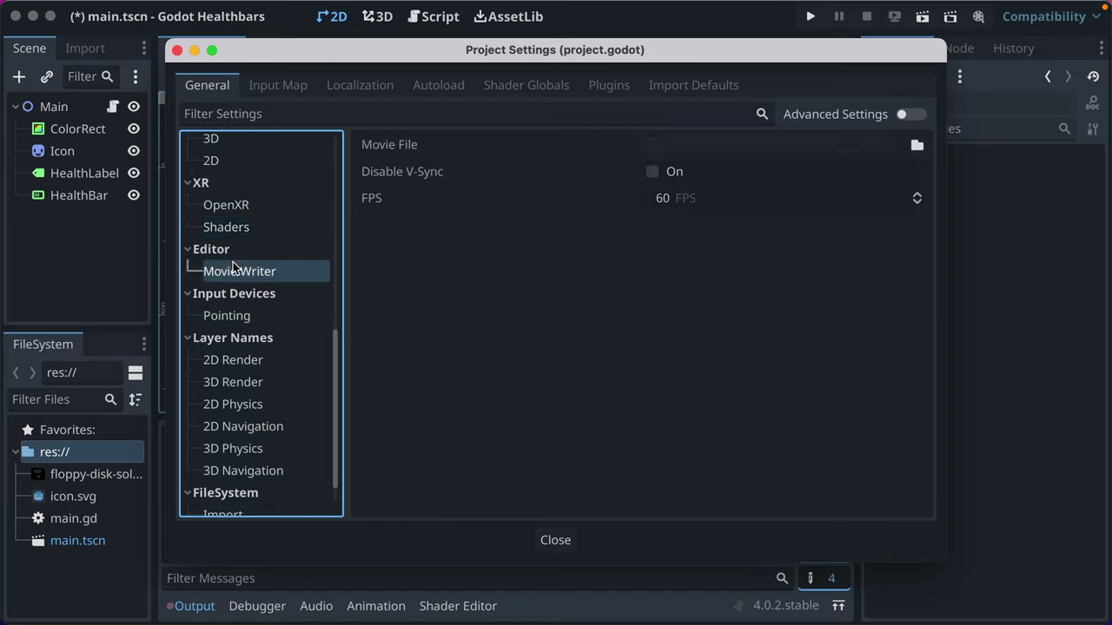
left_click(235, 320)
scroll(236, 325, "down", 1)
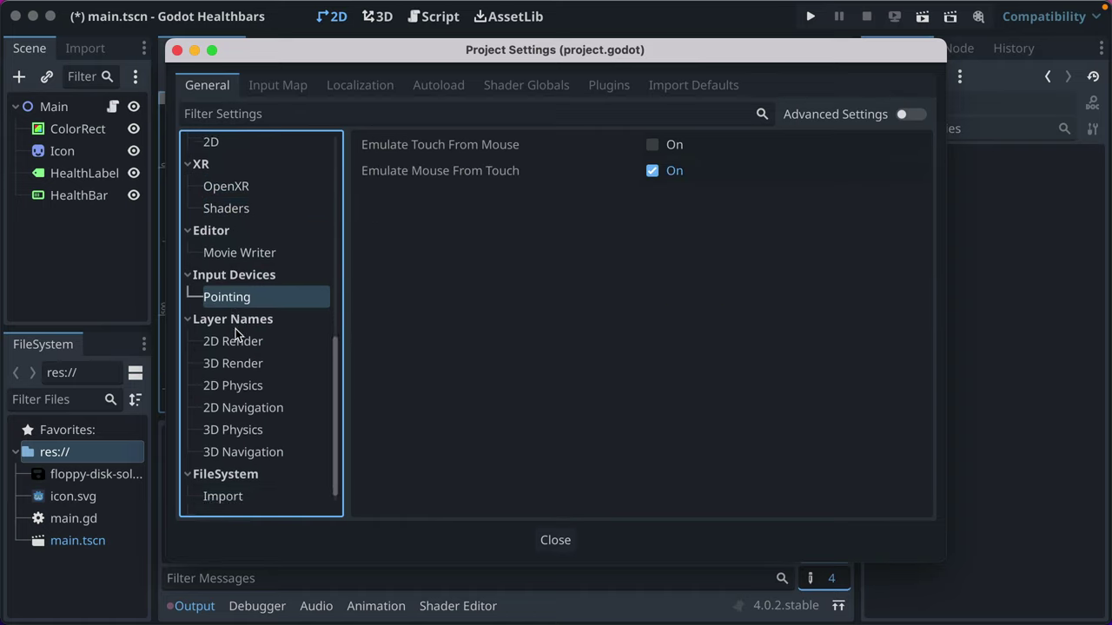
Look through the 2D and 3D Layer Names pages, ending on FileSystem > Import.
left_click(242, 347)
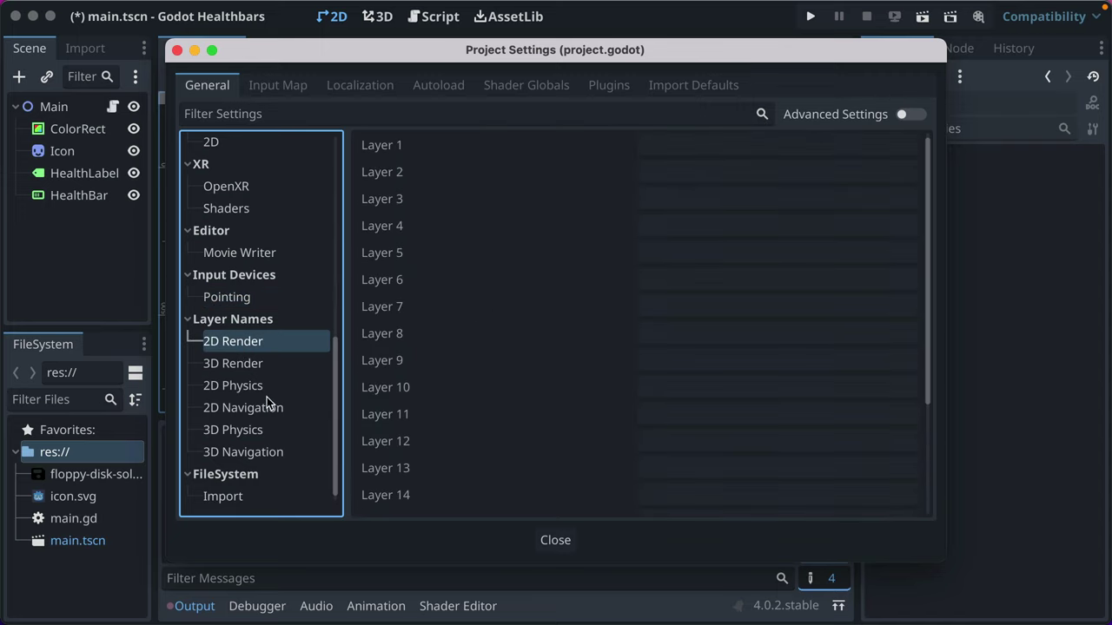
left_click(249, 387)
left_click(243, 410)
left_click(248, 434)
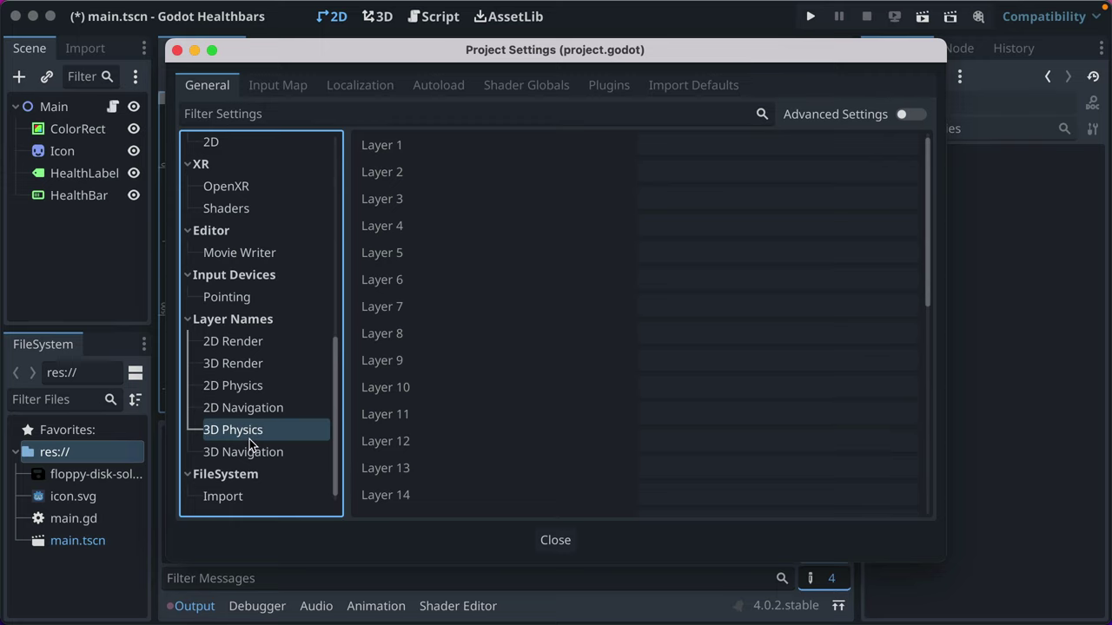
left_click(248, 448)
left_click(240, 426)
left_click(231, 339)
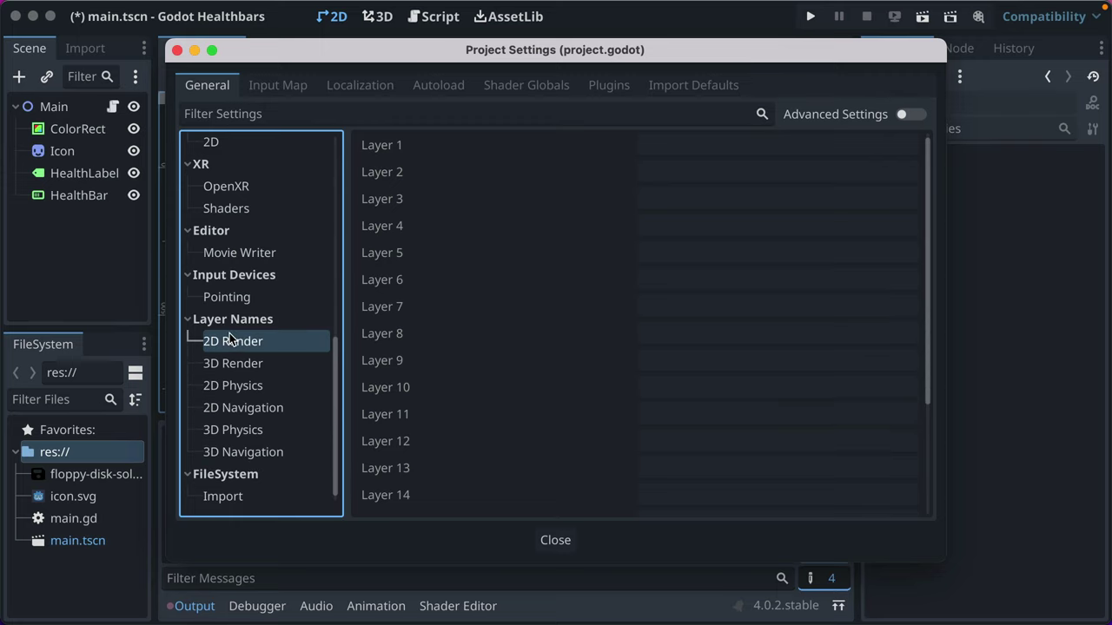
left_click(245, 502)
Turn on Advanced Settings and view the Memory limits settings.
scroll(248, 340, "up", 10)
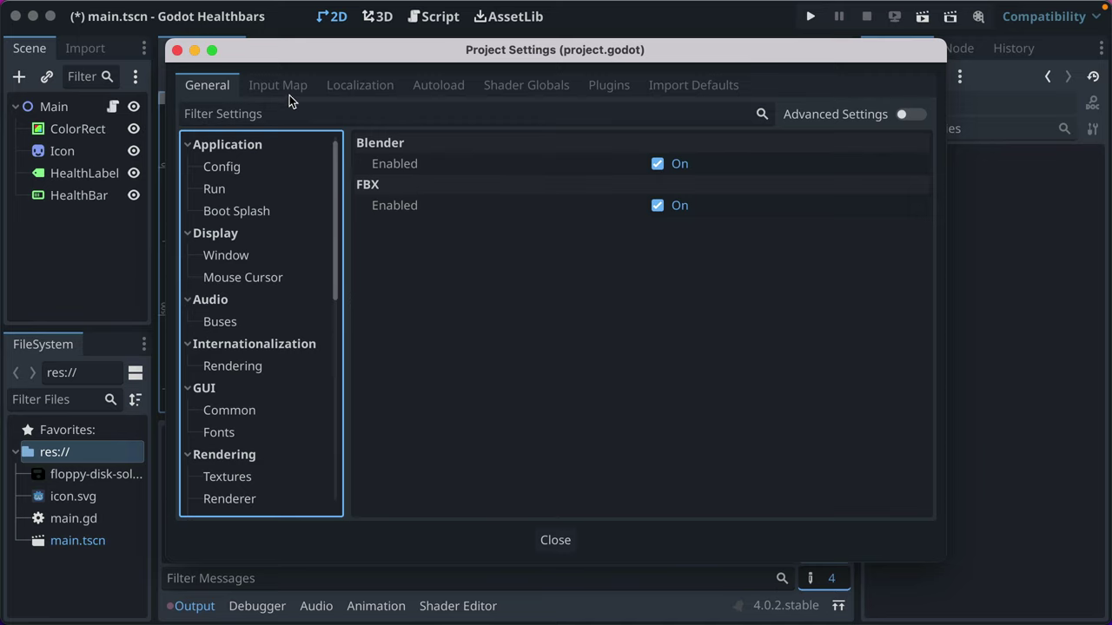
left_click(914, 113)
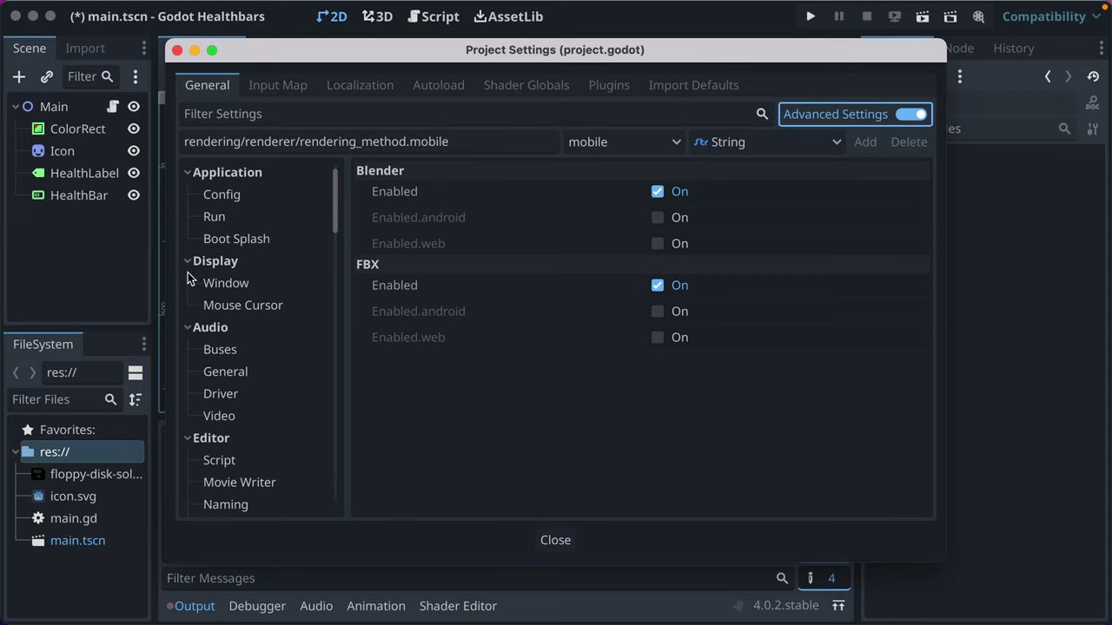
scroll(259, 255, "down", 5)
scroll(259, 255, "down", 15)
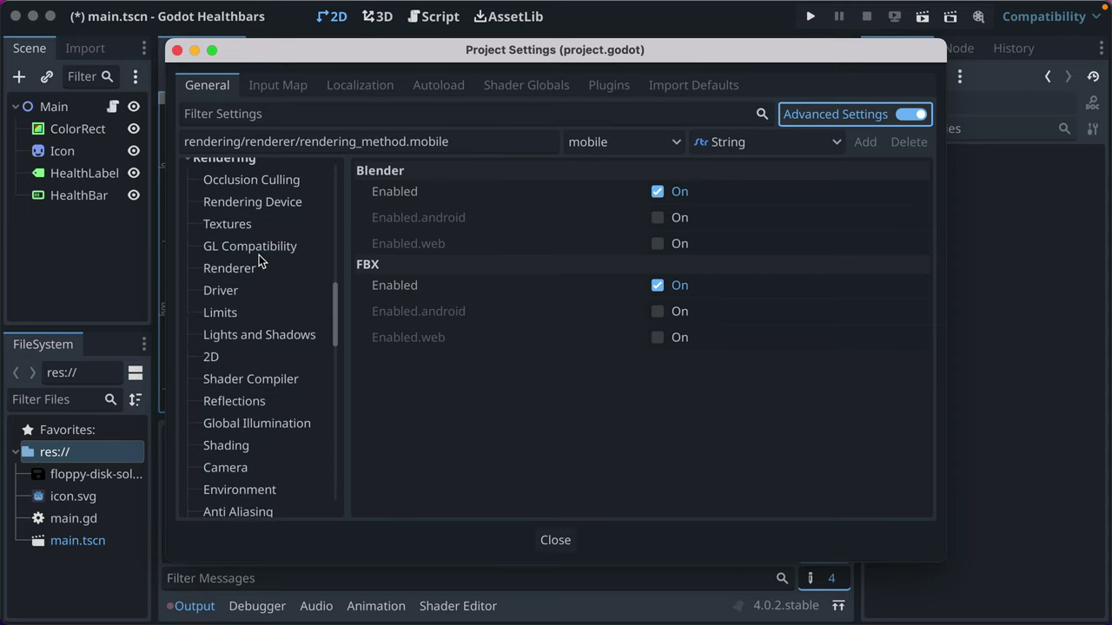
scroll(258, 255, "down", 3)
left_click(219, 222)
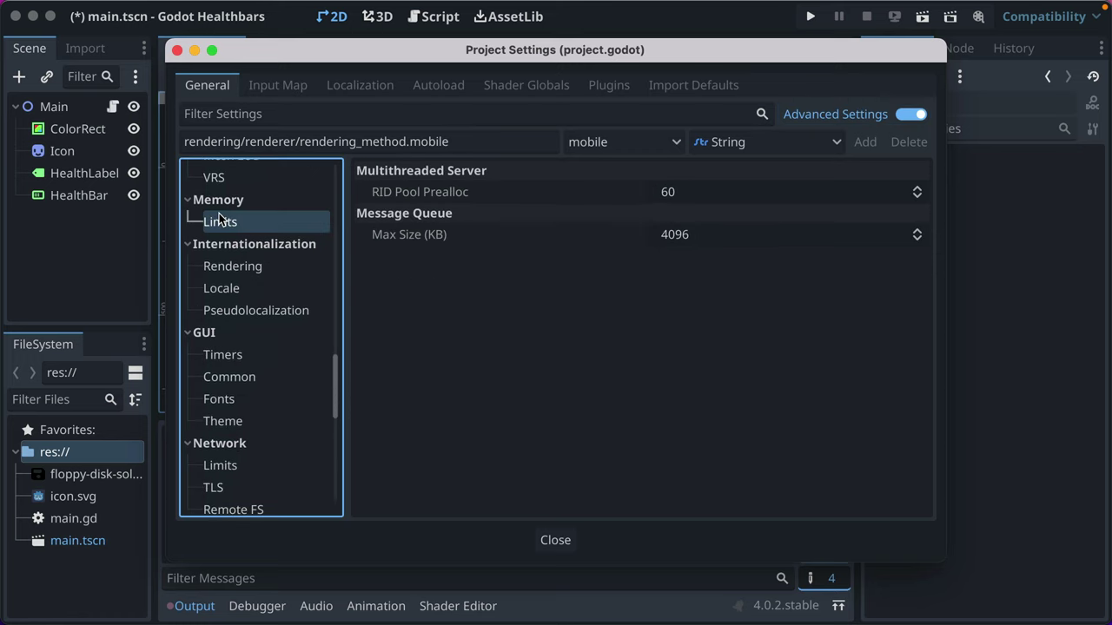
Browse the pen tablet, input buffering, pointing, and 2D/3D navigation default settings.
scroll(219, 251, "down", 5)
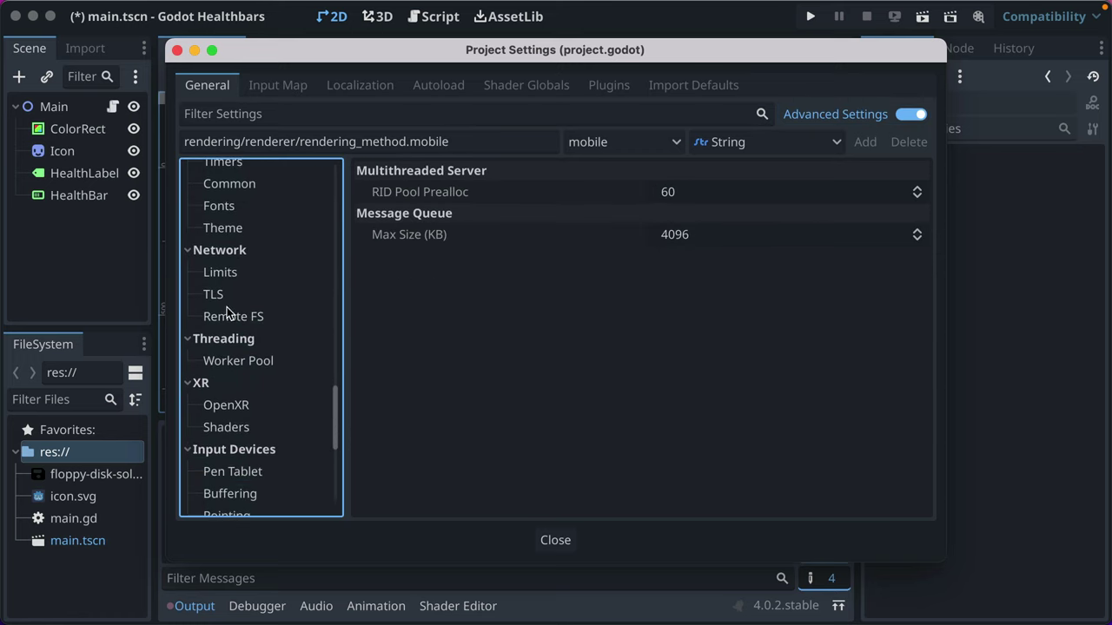
scroll(229, 313, "down", 3)
scroll(228, 311, "down", 2)
left_click(229, 305)
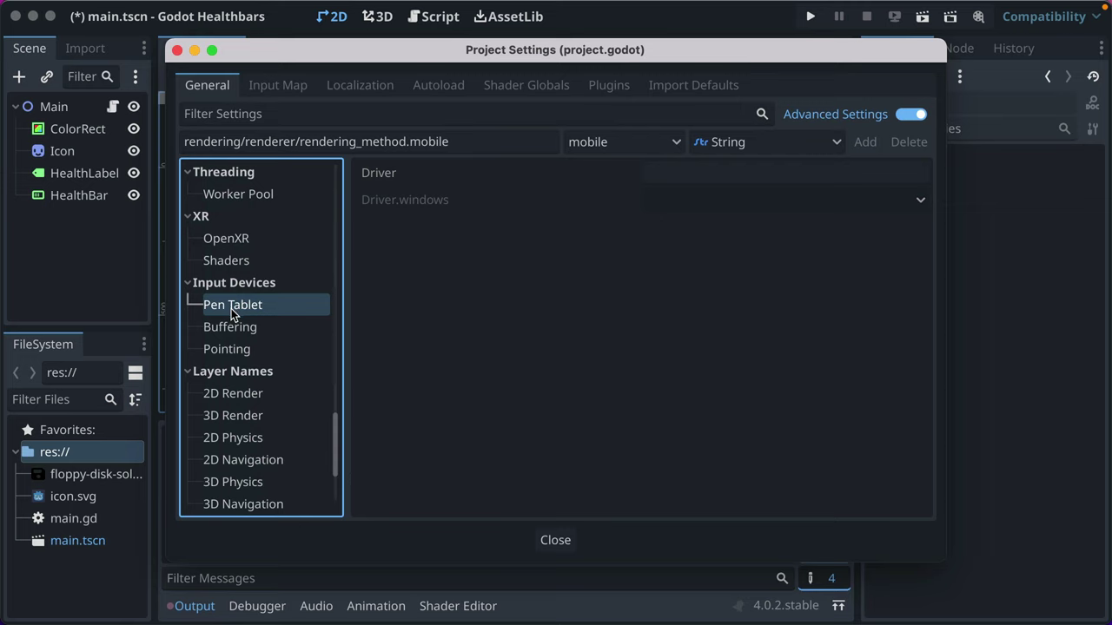
left_click(227, 327)
left_click(229, 344)
scroll(242, 333, "down", 3)
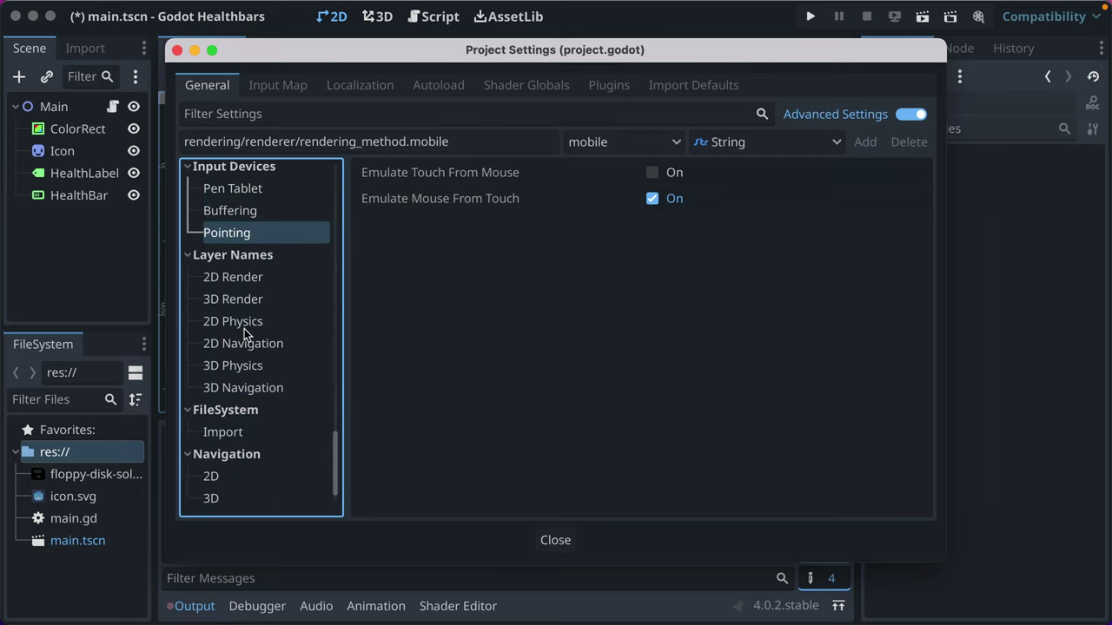
left_click(232, 473)
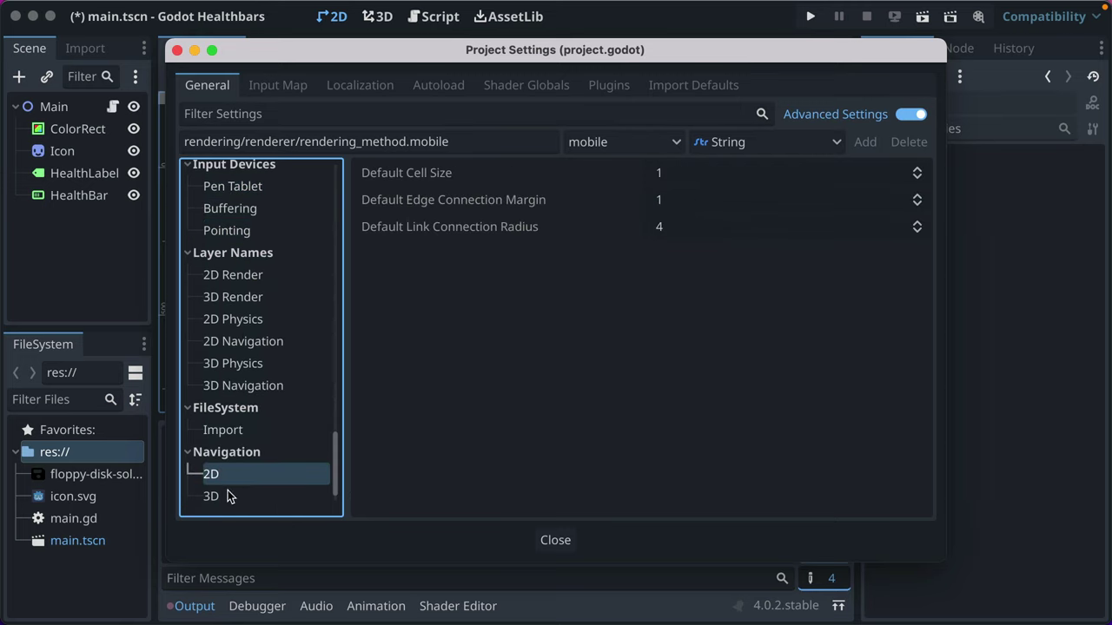
left_click(228, 495)
scroll(234, 381, "up", 10)
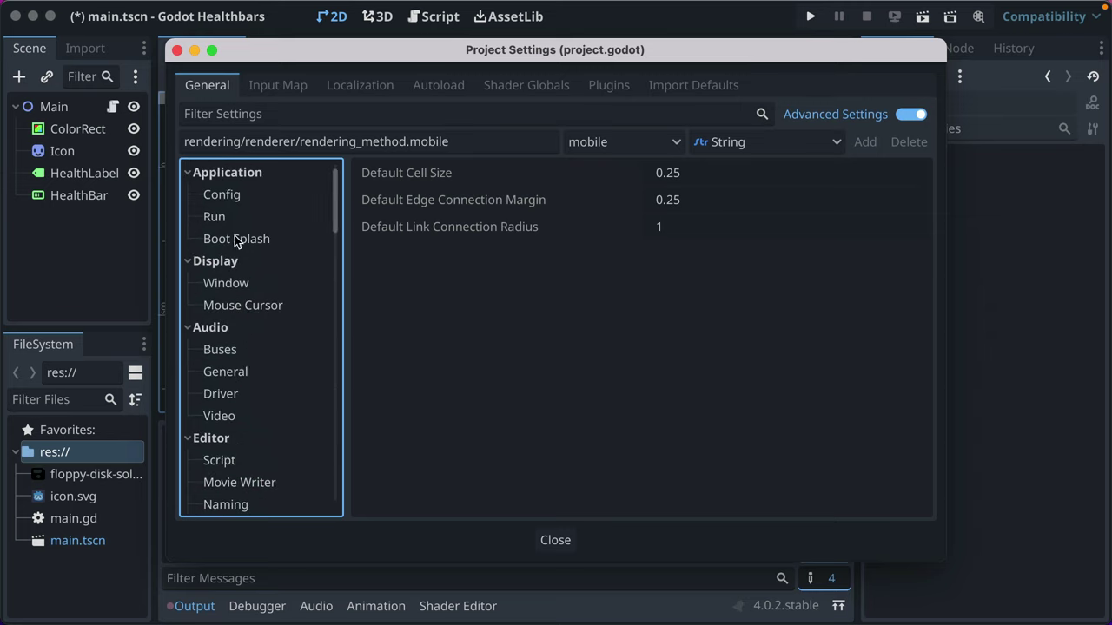
left_click(236, 115)
Filter the settings for "dpi" and show the Display > Window page with Allow hiDPI.
type("h8")
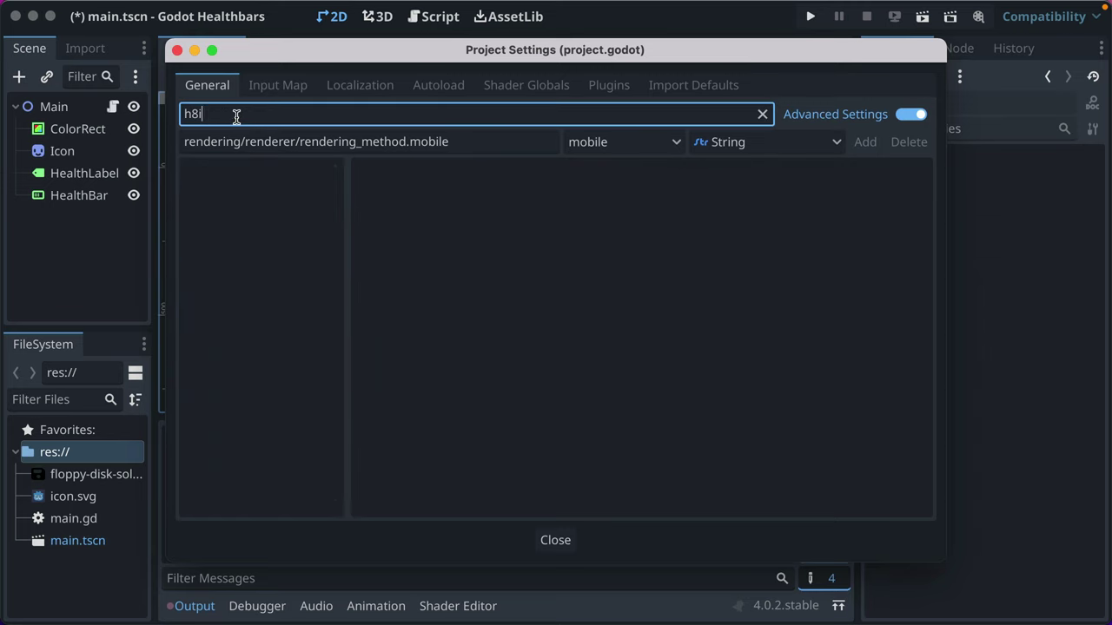
key("BackSpace")
type("igh")
key("super+a")
type("dpo")
key("BackSpace")
type("i")
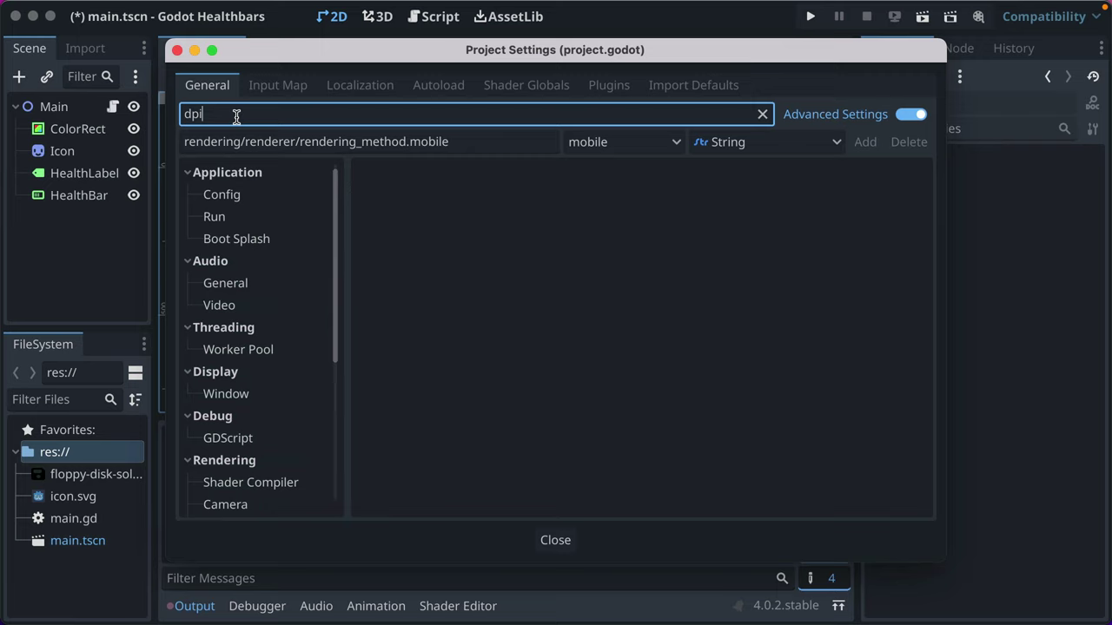
left_click(271, 297)
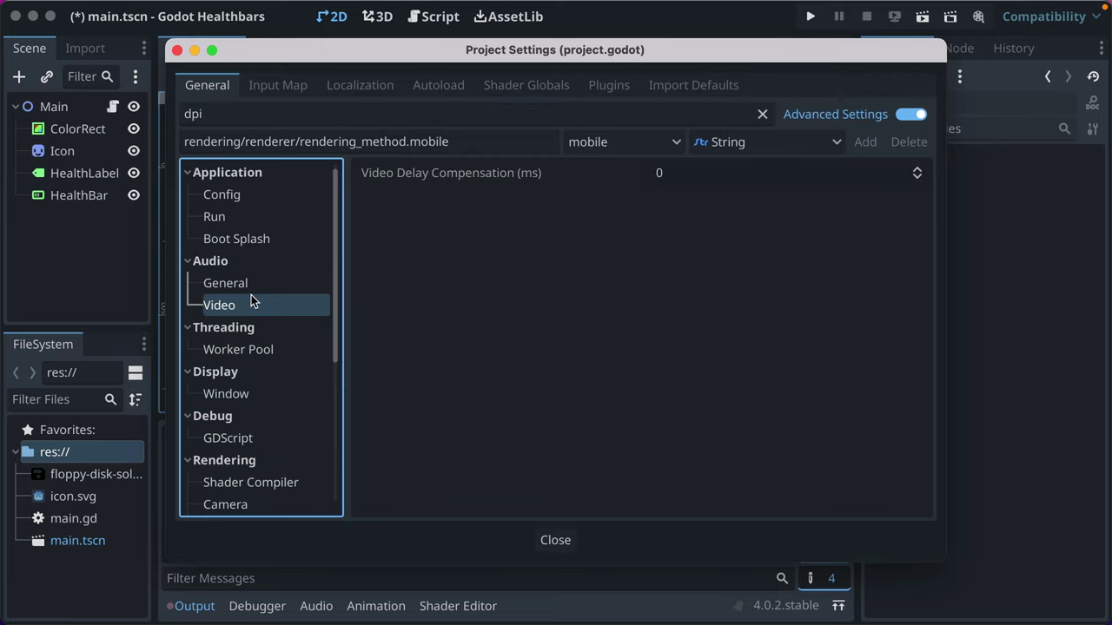
left_click(224, 287)
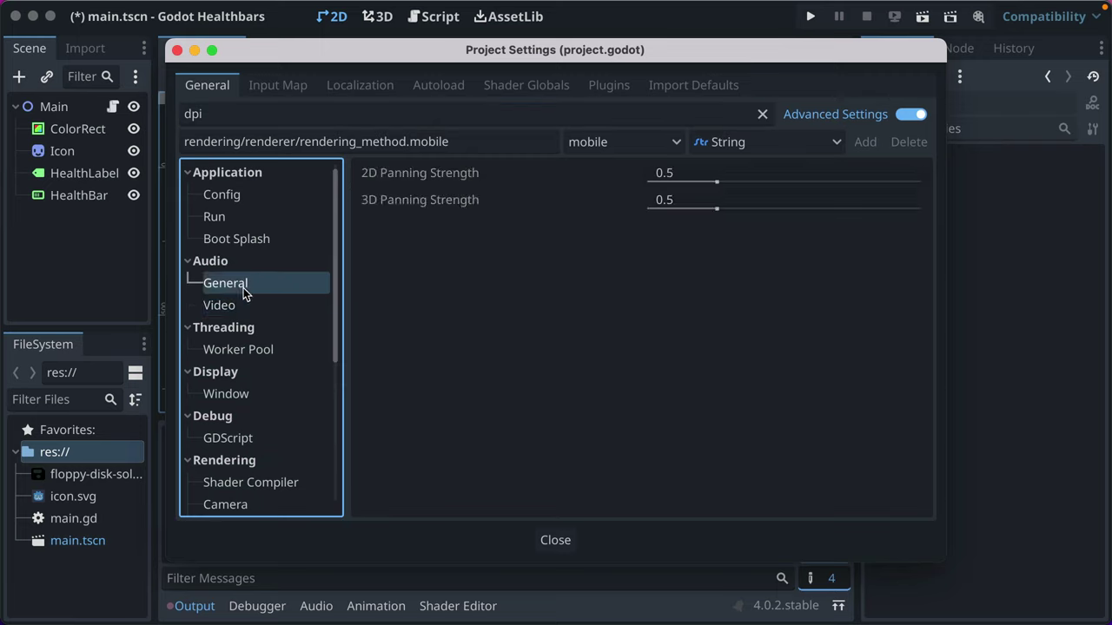
left_click(228, 391)
Turn off Allow hiDPI, close Project Settings, and run the project.
left_click(905, 114)
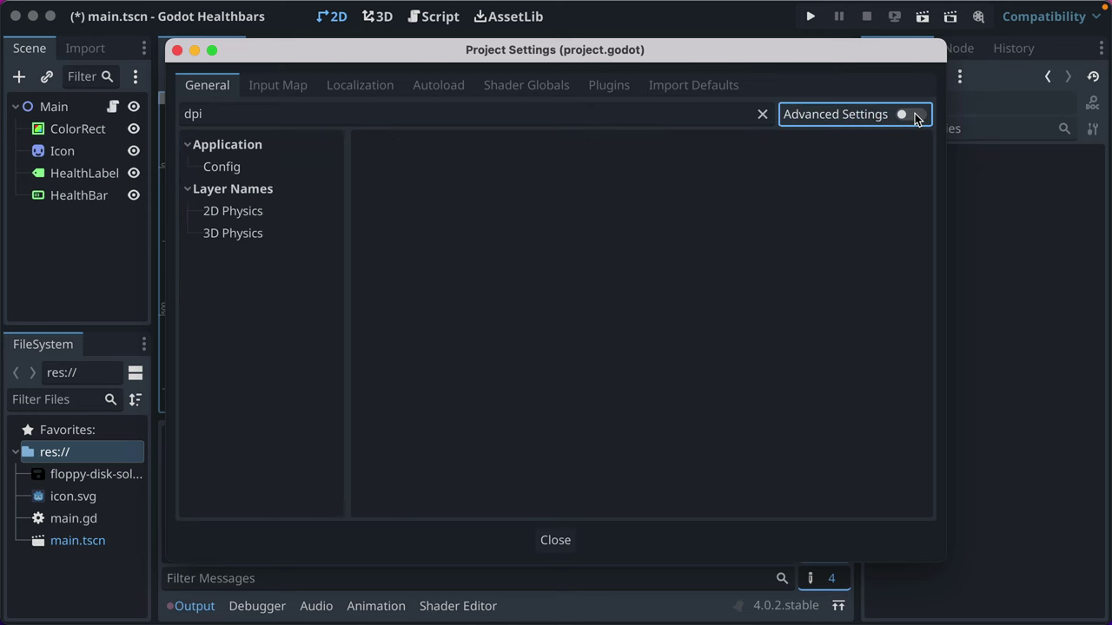
left_click(913, 114)
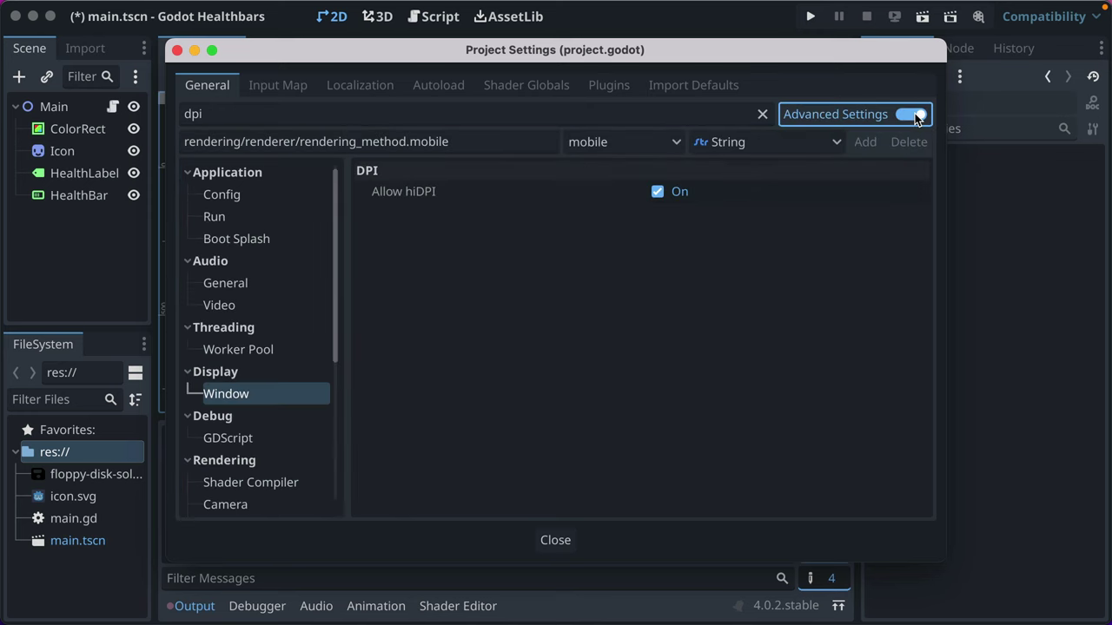
left_click(398, 191)
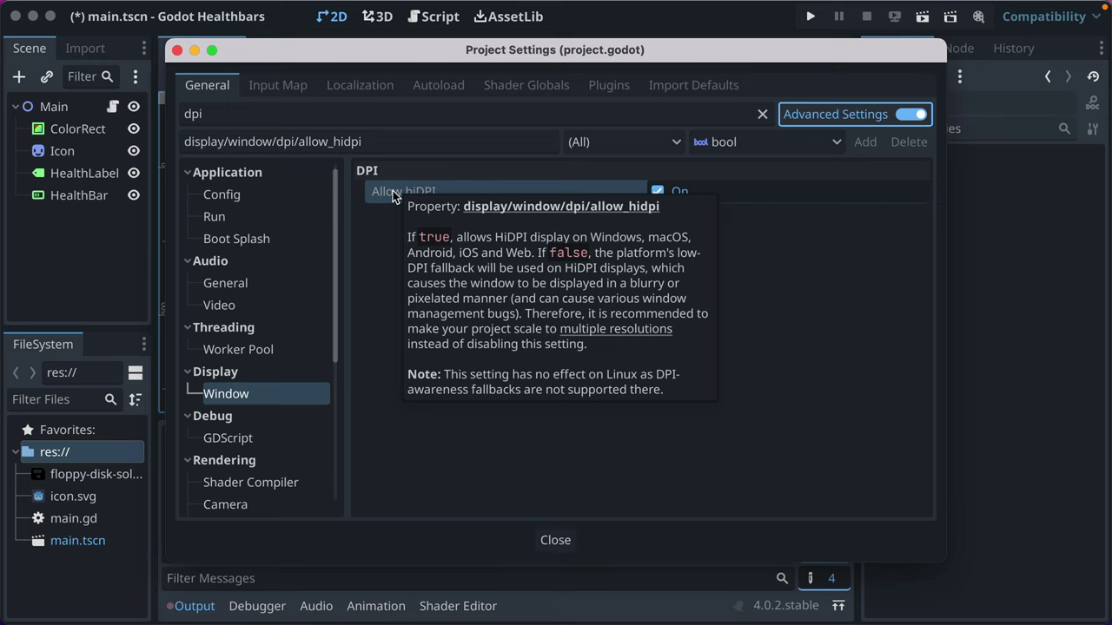
left_click(658, 192)
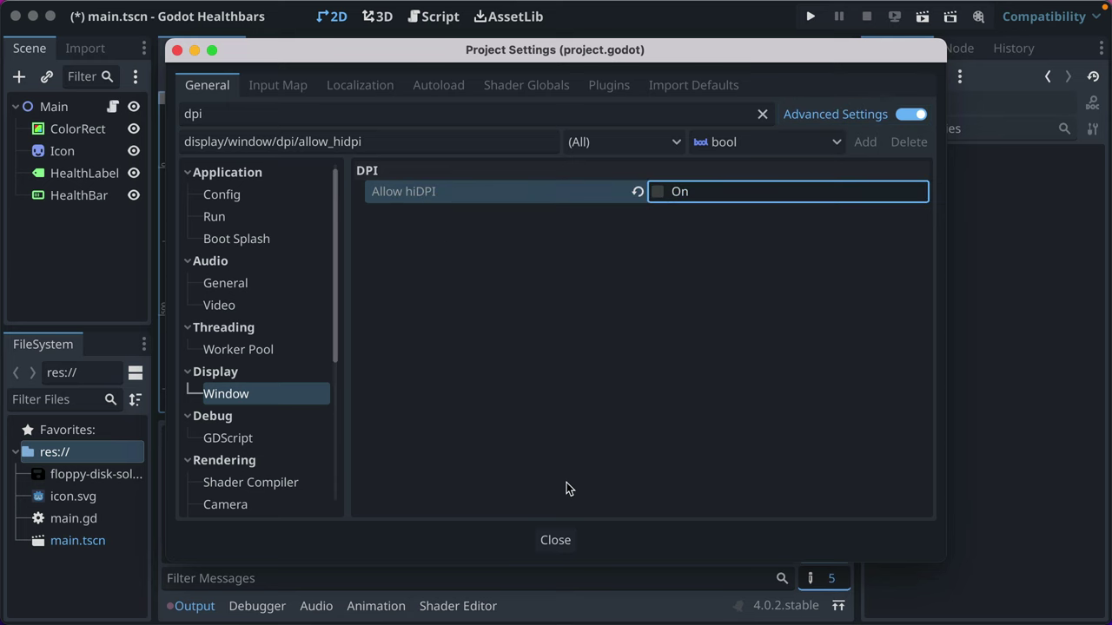
left_click(555, 540)
left_click(811, 19)
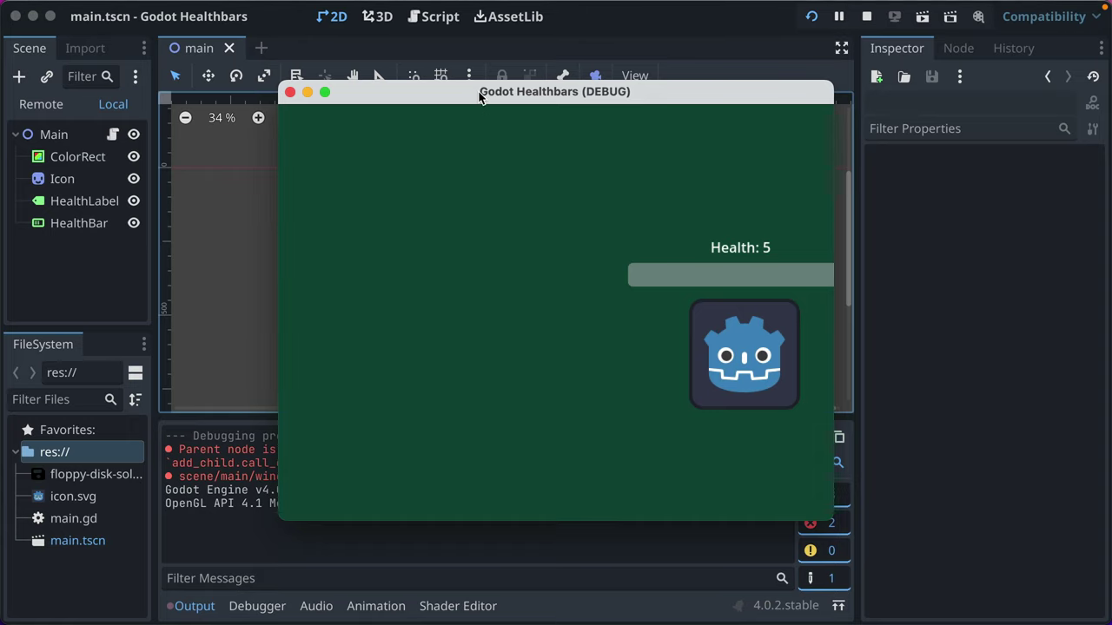
Move and resize the game window to test scaling, then close the game.
left_click_drag(479, 96, 445, 93)
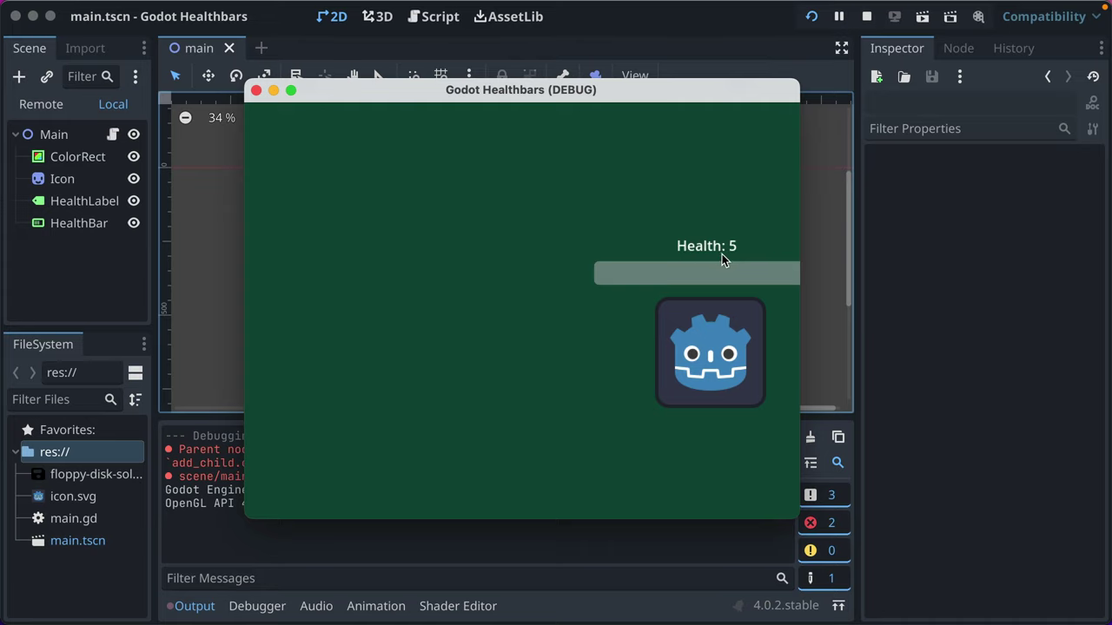
left_click_drag(799, 518, 940, 621)
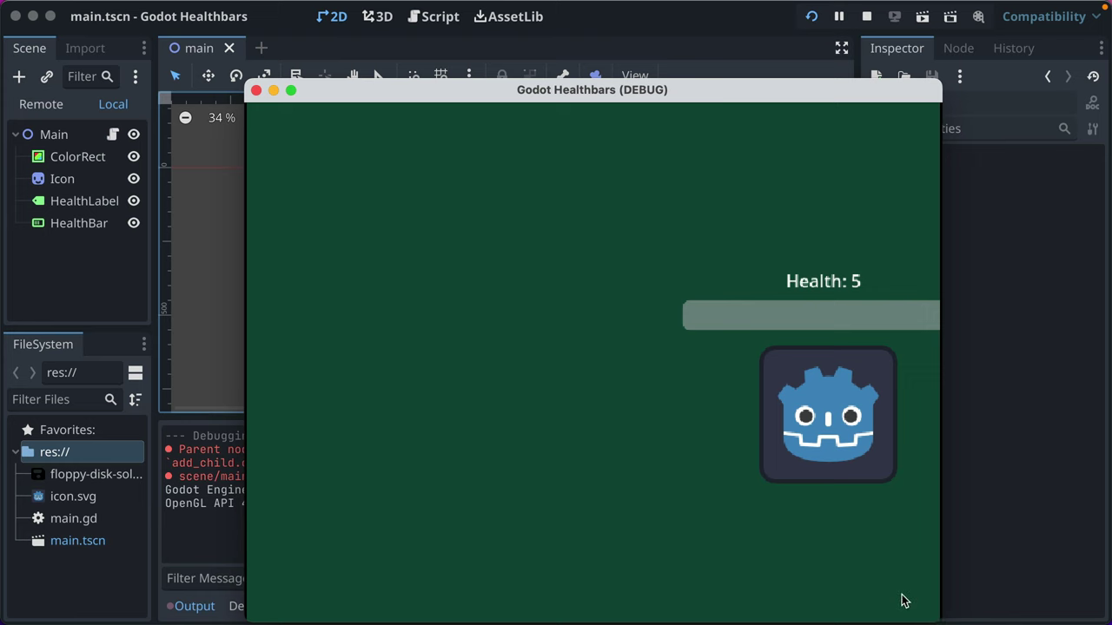
left_click(256, 90)
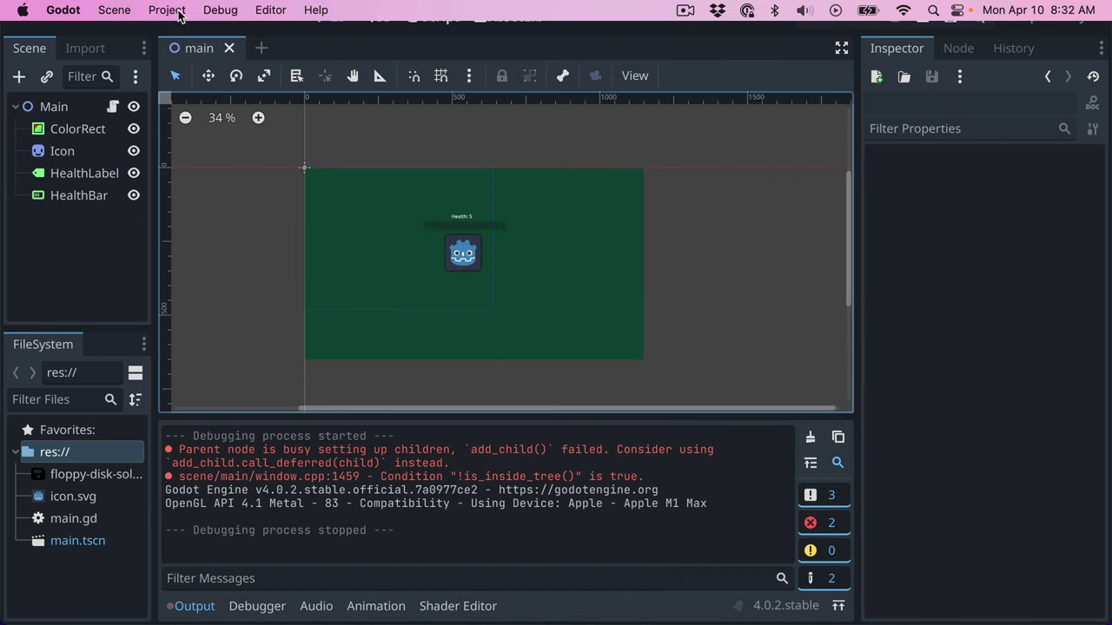
Turn Allow hiDPI back on in Project Settings and run the game again to test it.
left_click(178, 16)
left_click(200, 35)
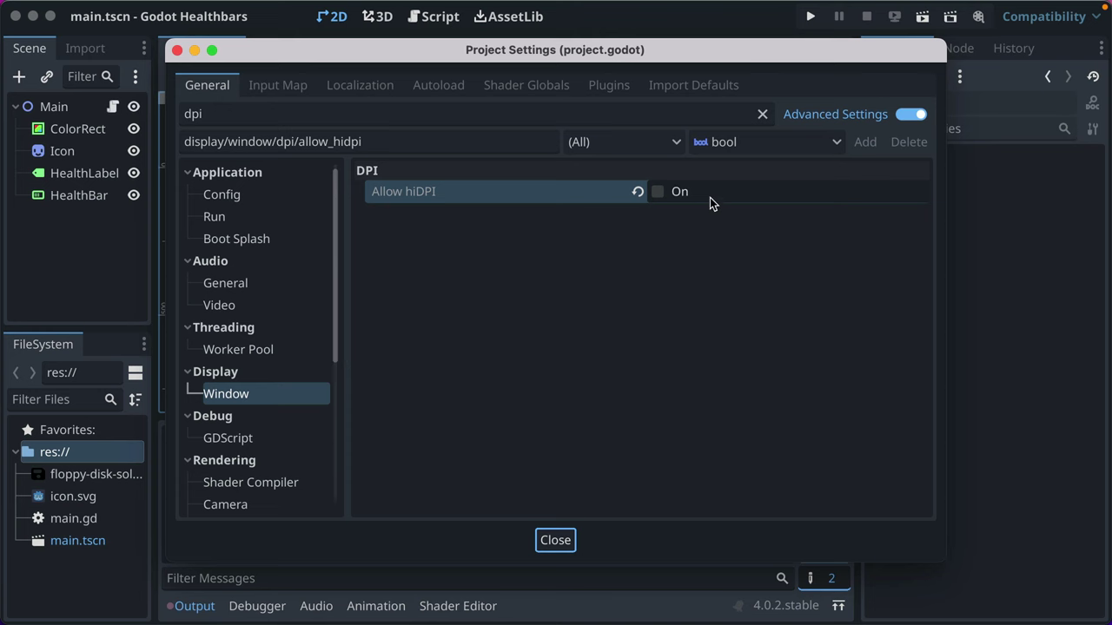
left_click(710, 197)
left_click(555, 540)
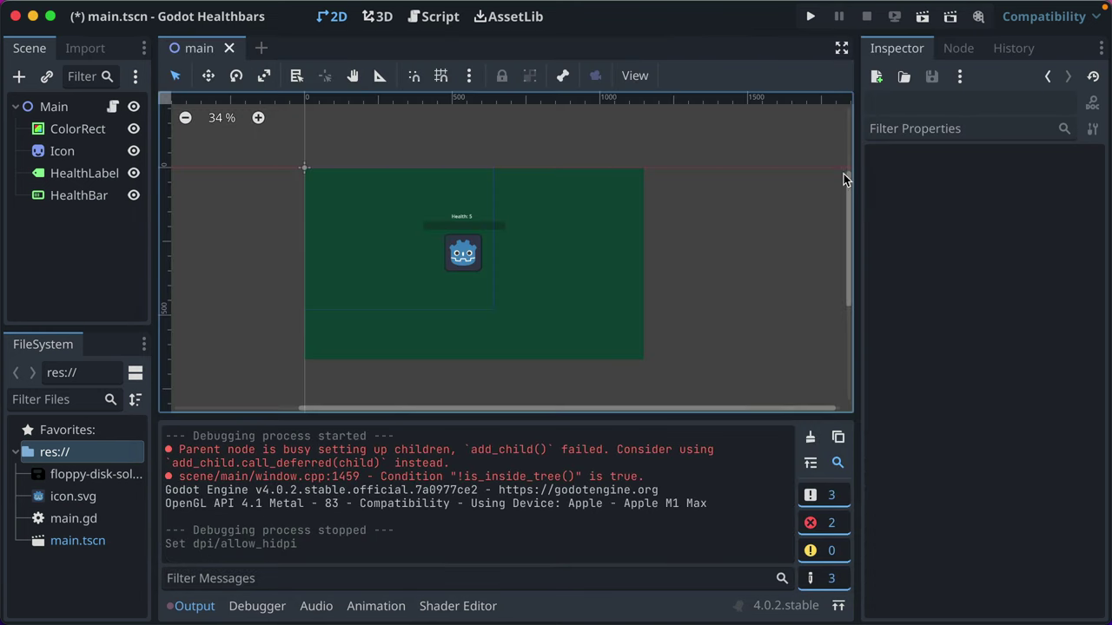
left_click(811, 16)
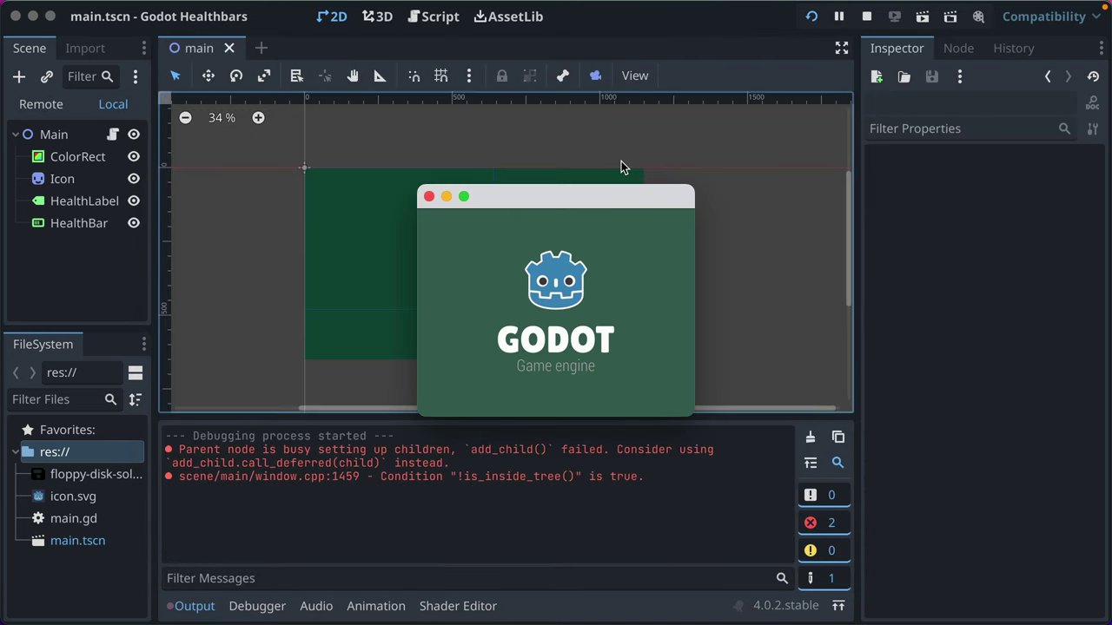
left_click_drag(649, 209, 506, 222)
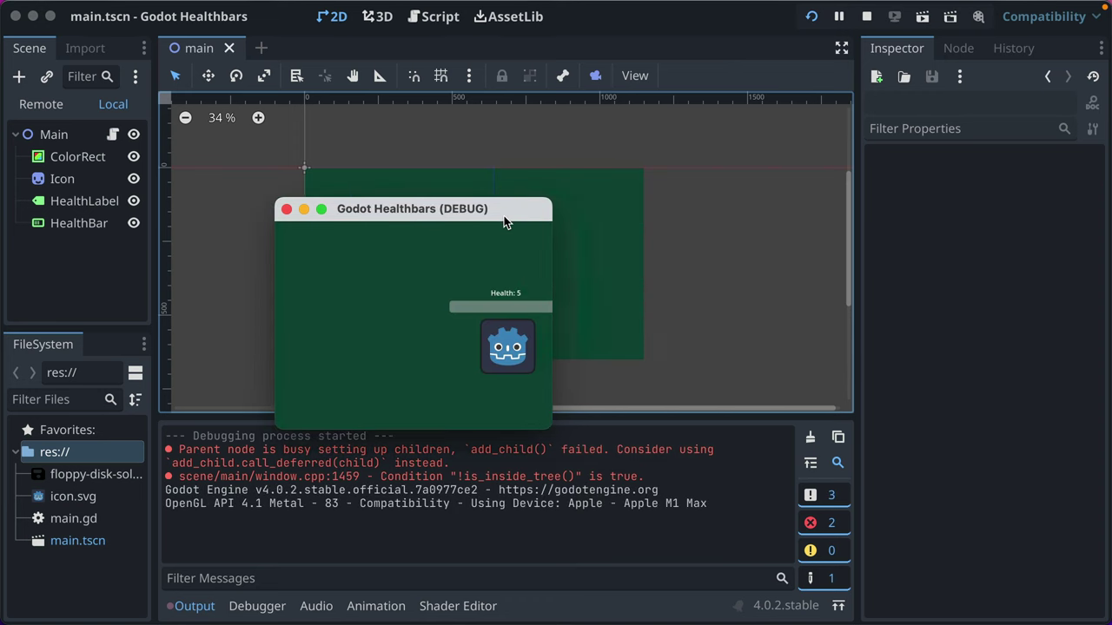
left_click(286, 210)
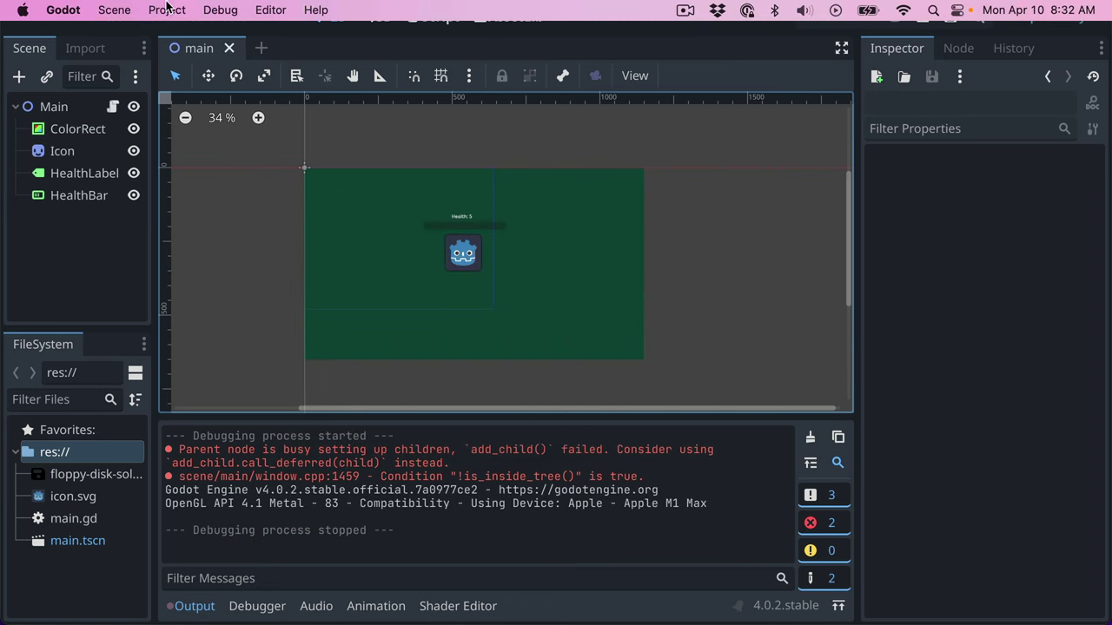
left_click(166, 10)
left_click(168, 35)
left_click(273, 91)
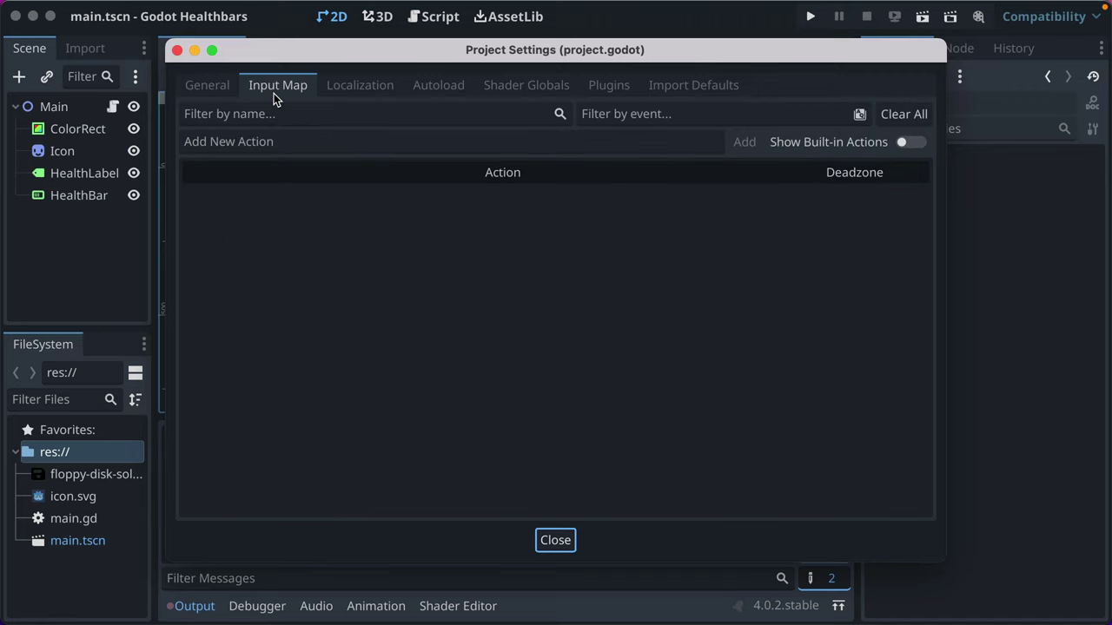
left_click(346, 92)
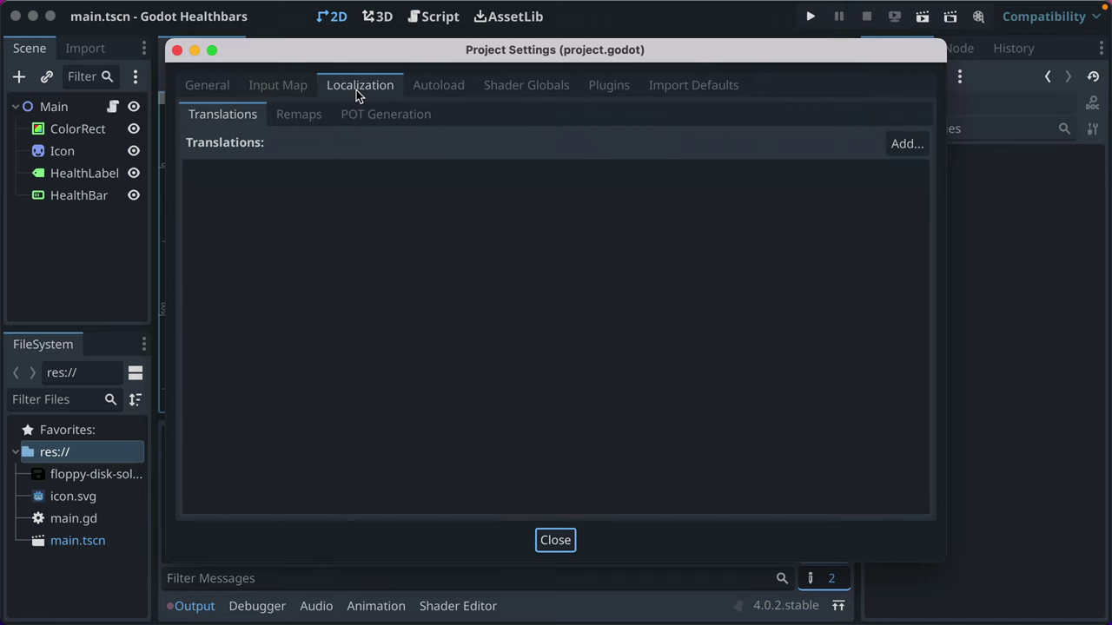
left_click(442, 87)
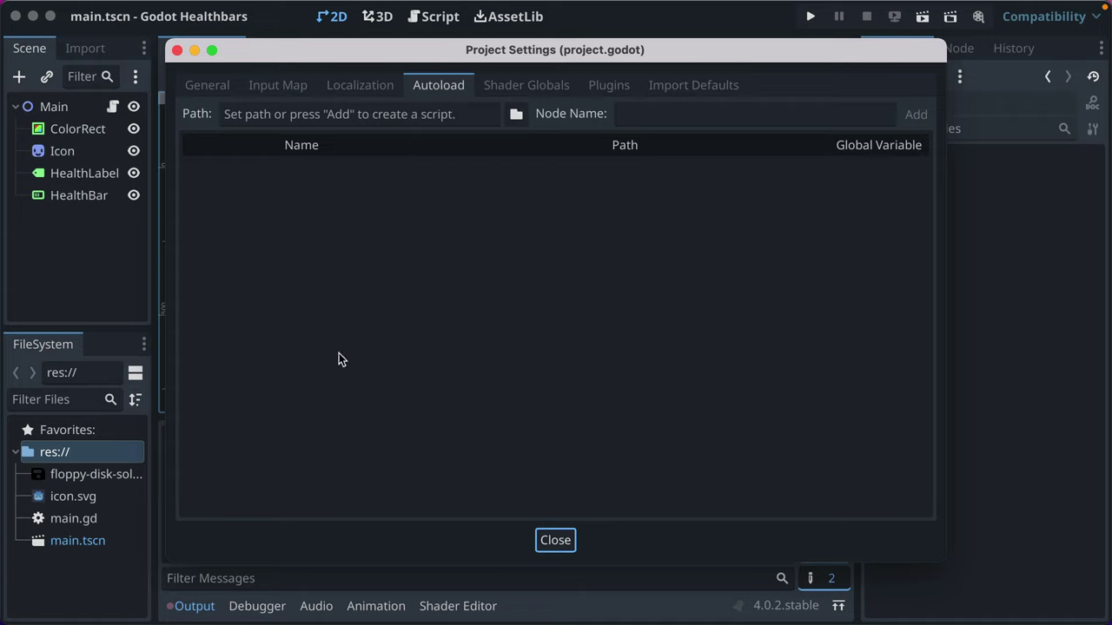
left_click(519, 87)
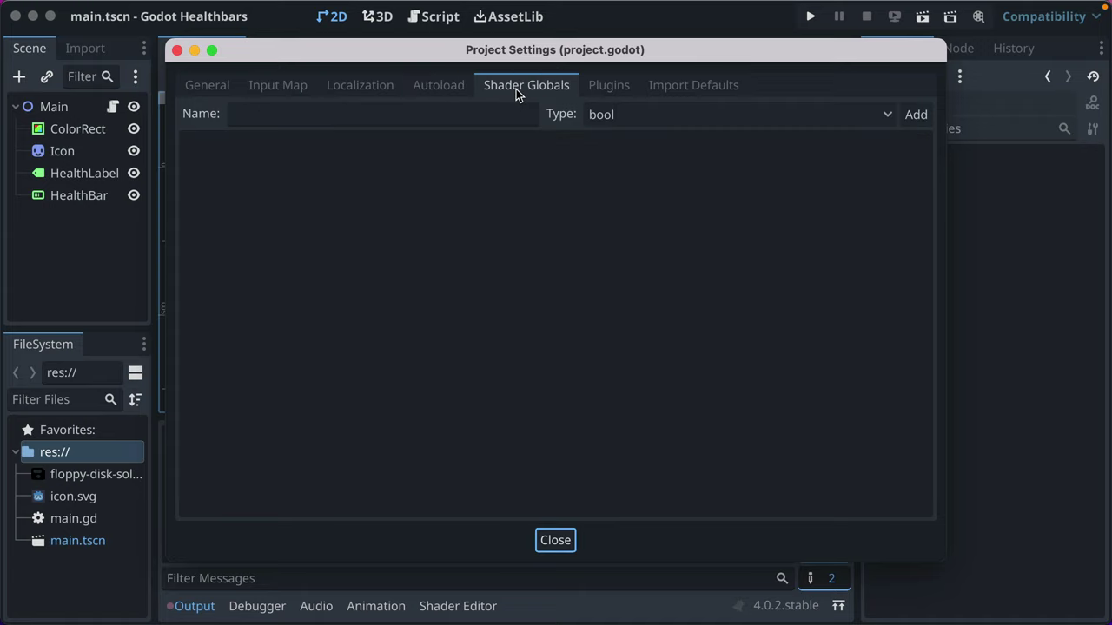
left_click(590, 92)
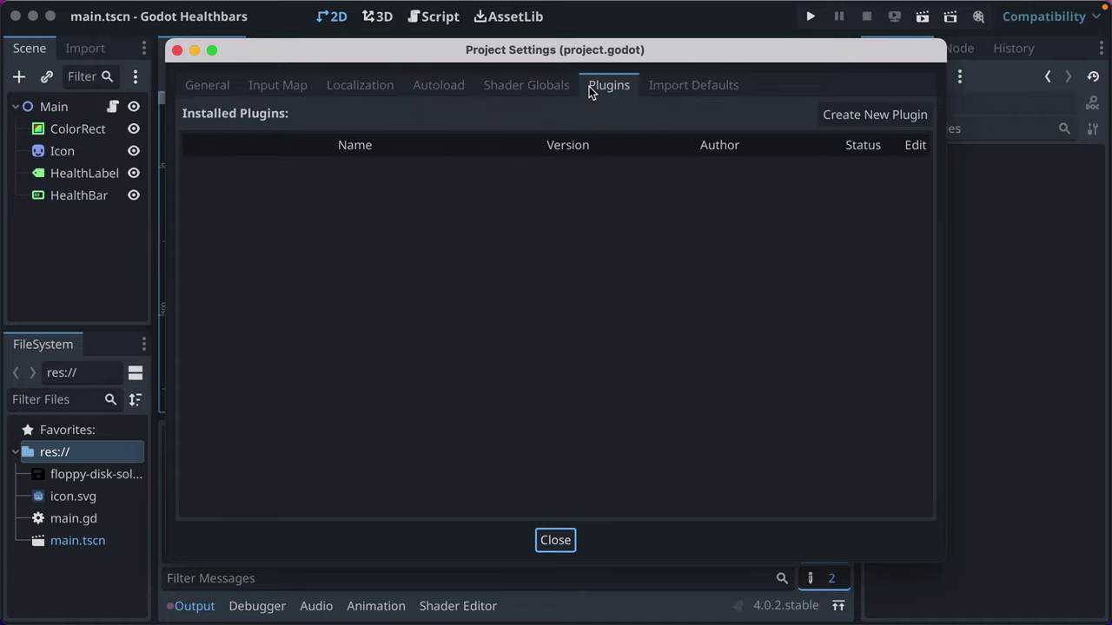
left_click(683, 89)
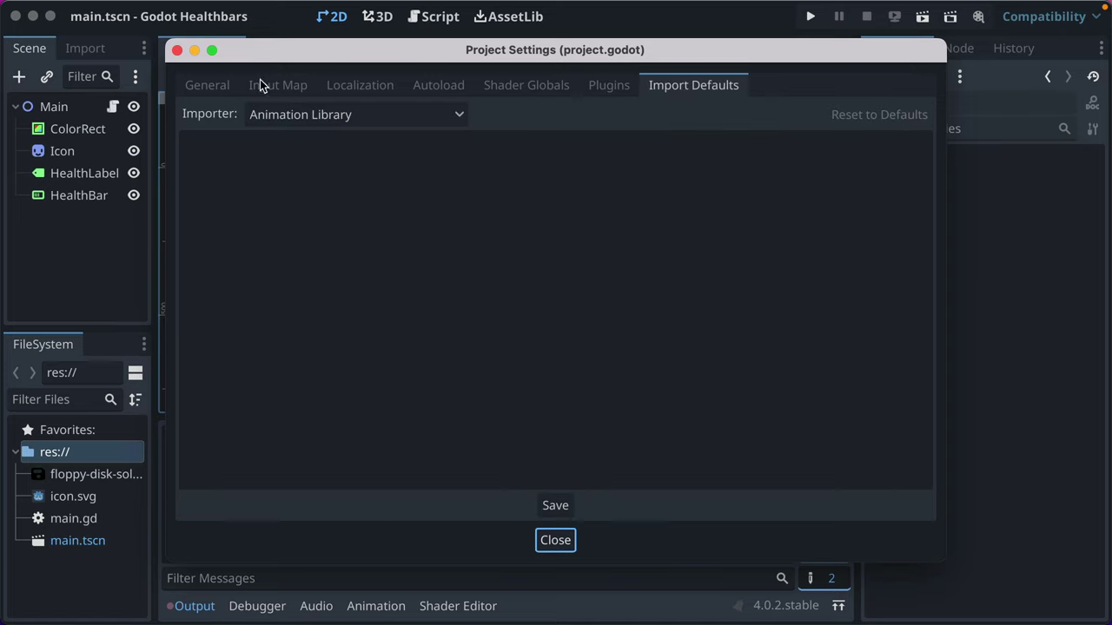
left_click(198, 84)
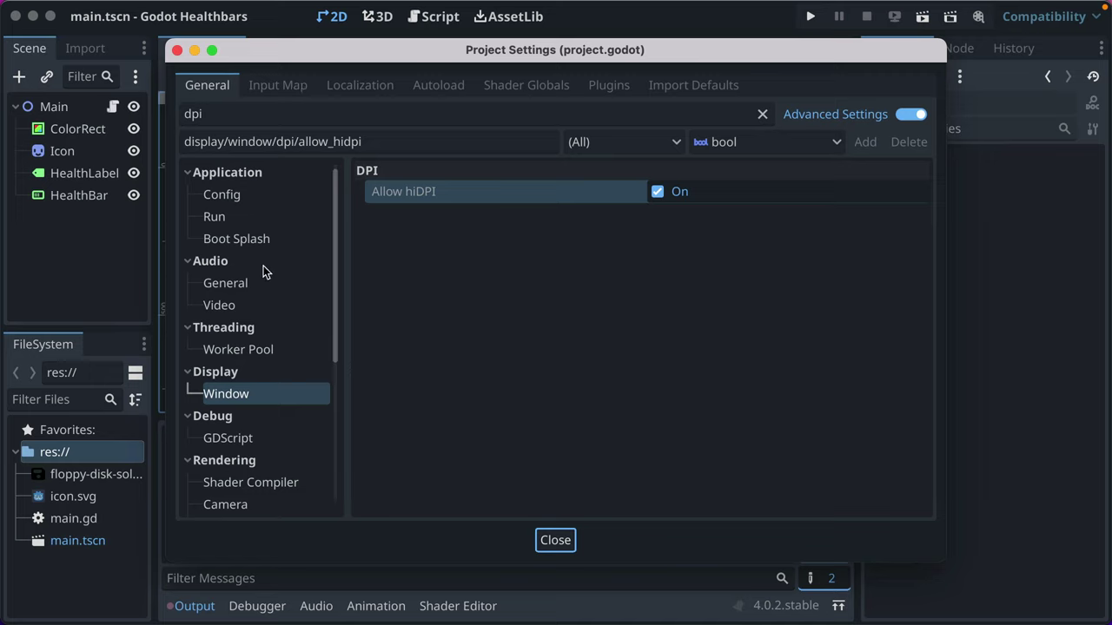
left_click(246, 238)
left_click(229, 219)
left_click(232, 198)
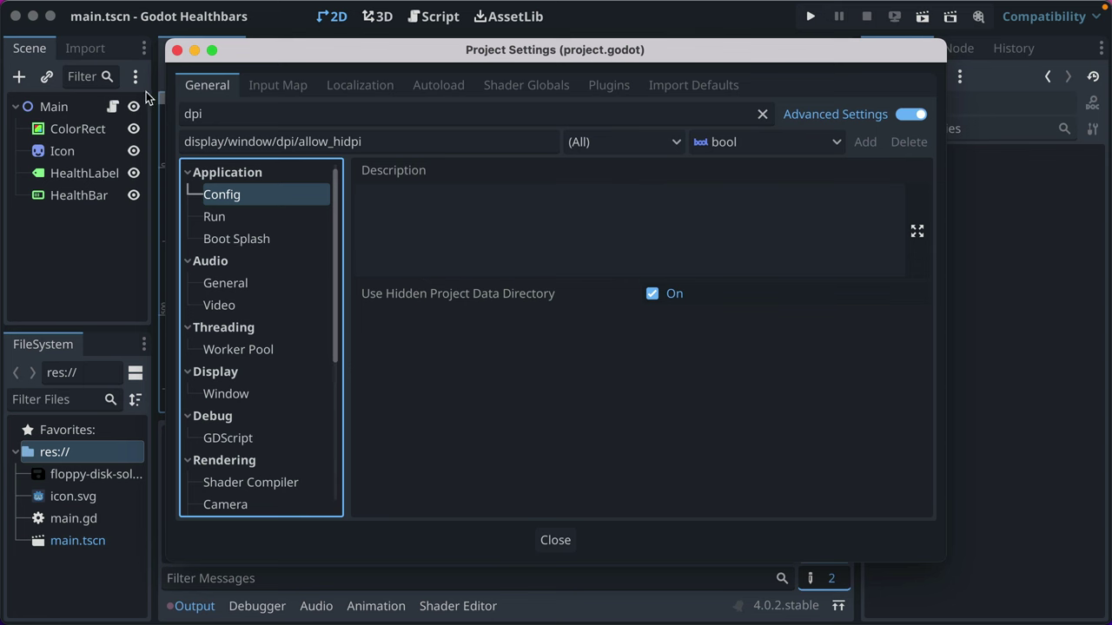
left_click(177, 50)
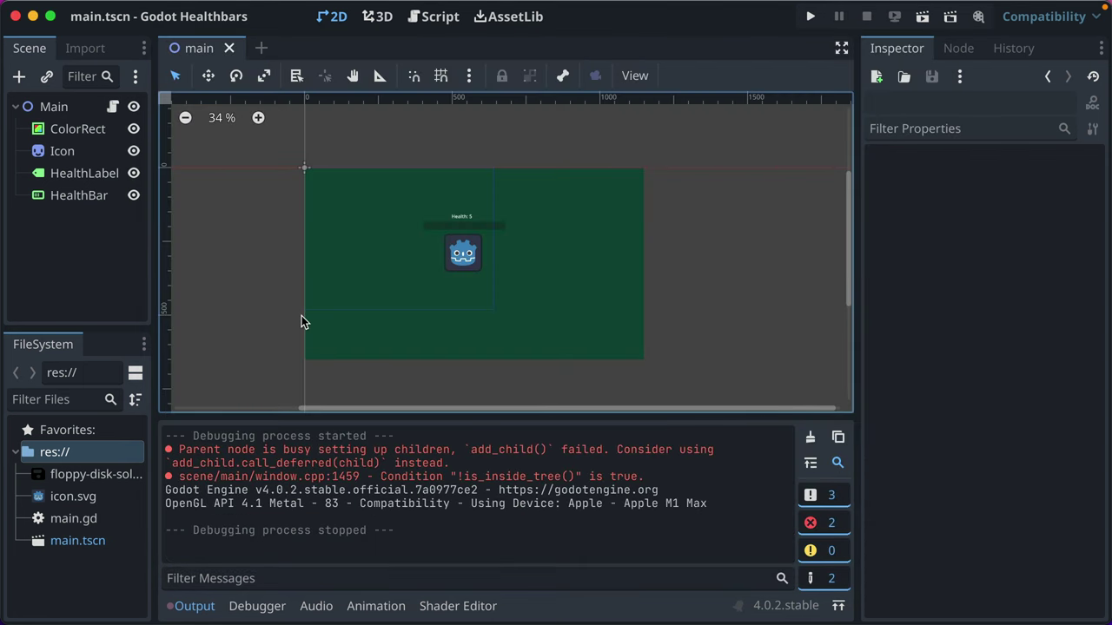
scroll(302, 316, "up", 3)
scroll(297, 298, "up", 3)
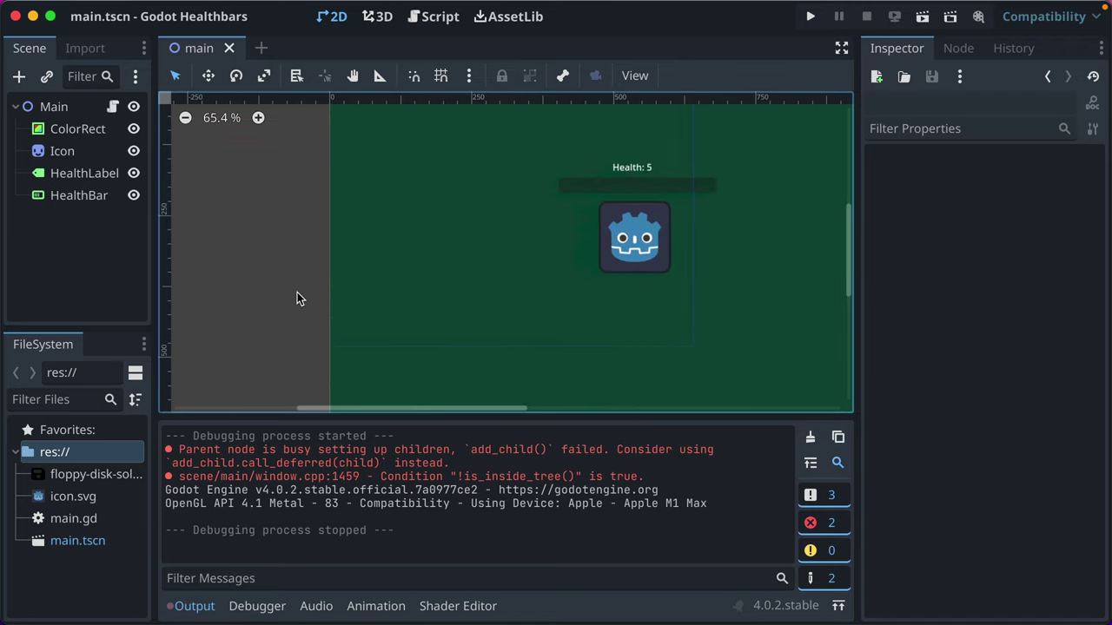
scroll(338, 342, "down", 3)
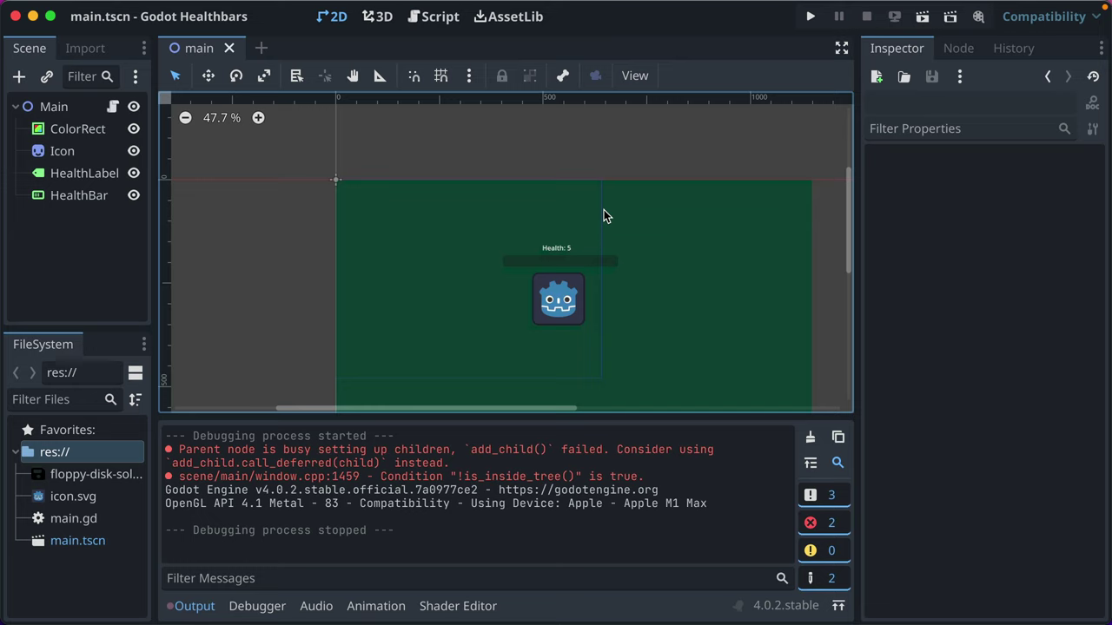
scroll(551, 376, "up", 3)
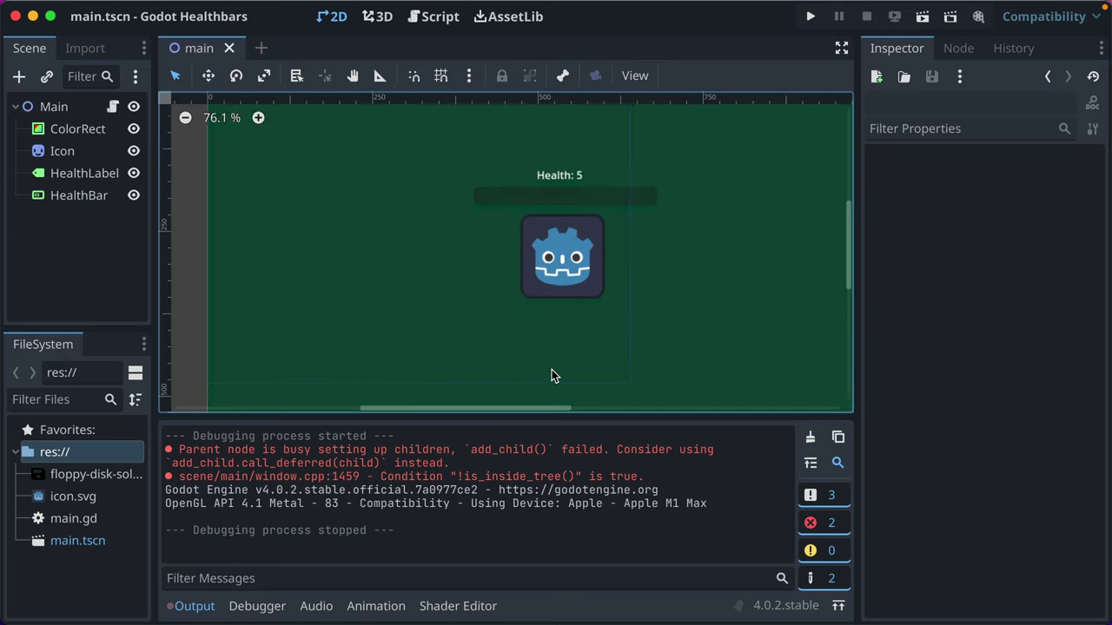
scroll(561, 371, "up", 1)
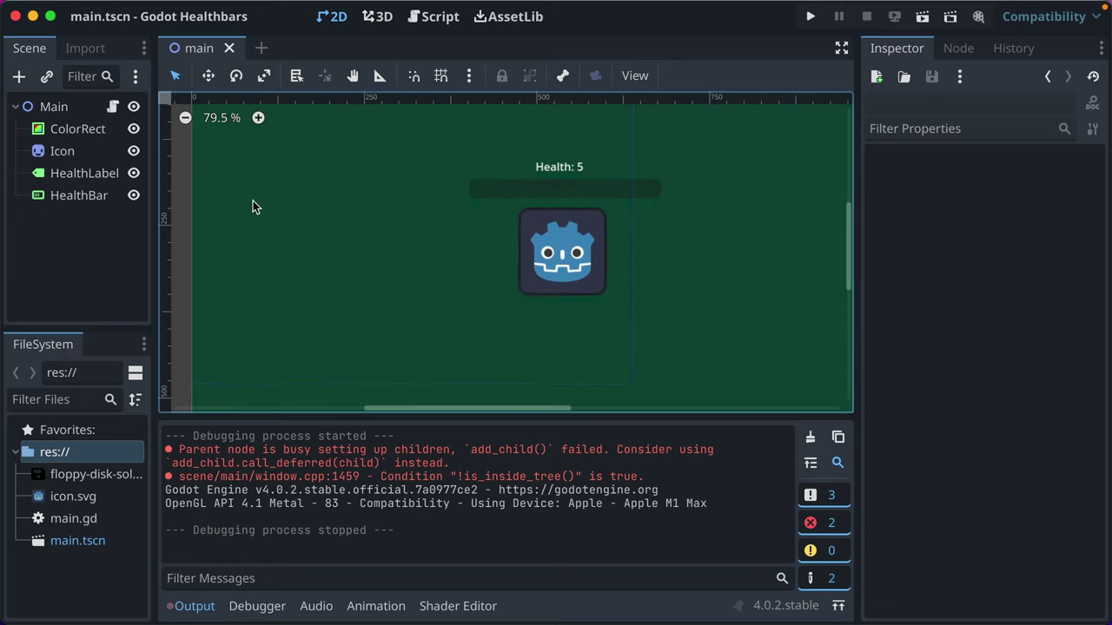
scroll(261, 236, "up", 3)
scroll(261, 236, "left", 2)
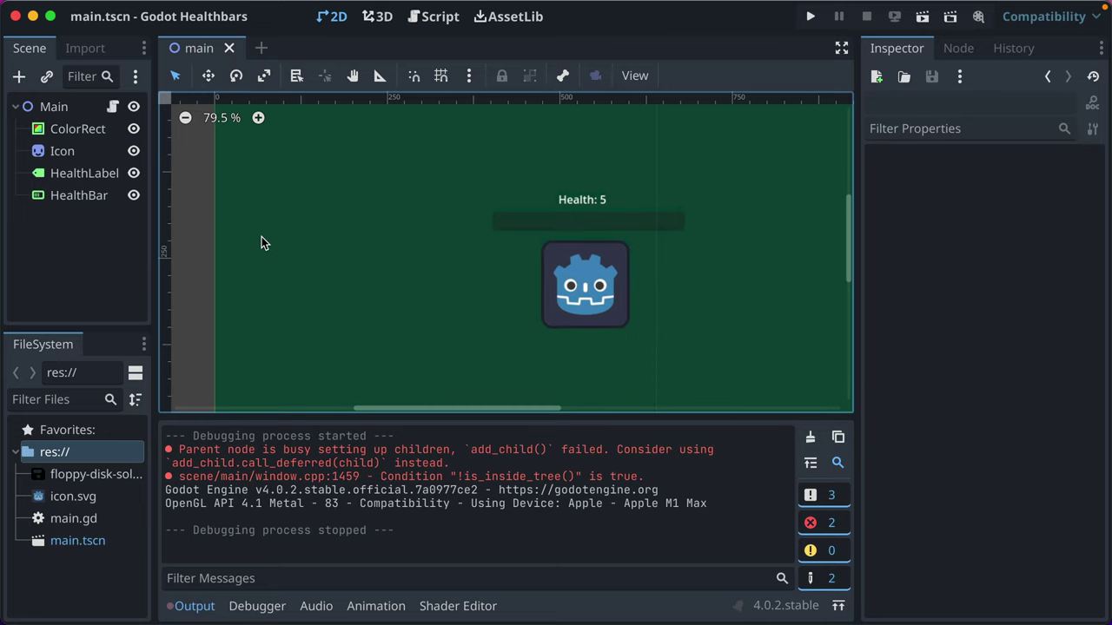
scroll(521, 266, "up", 2)
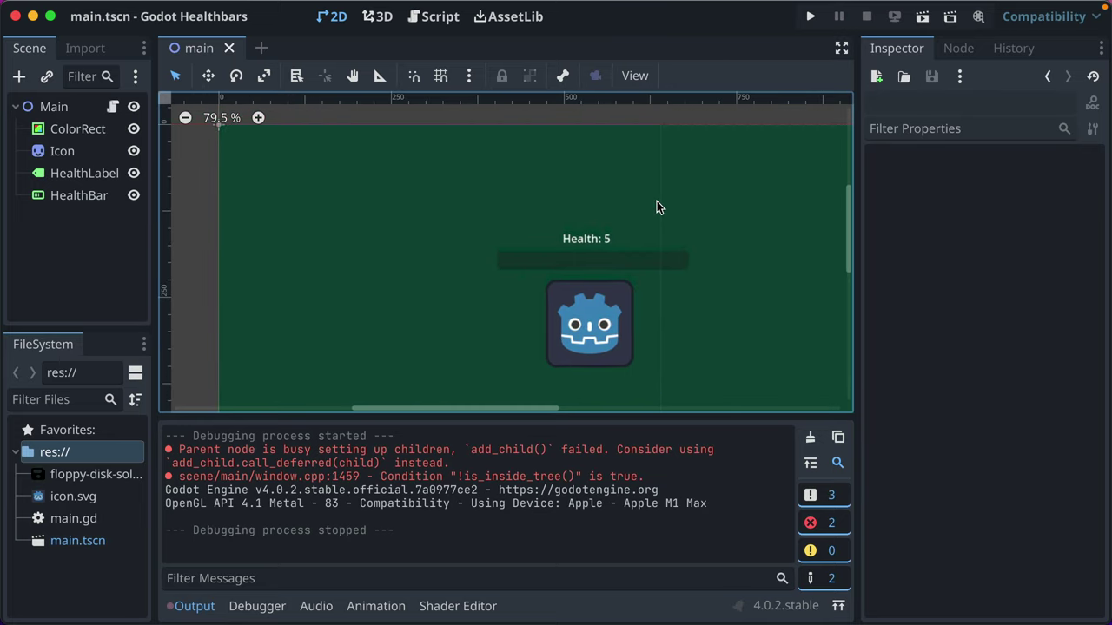
scroll(583, 362, "down", 6)
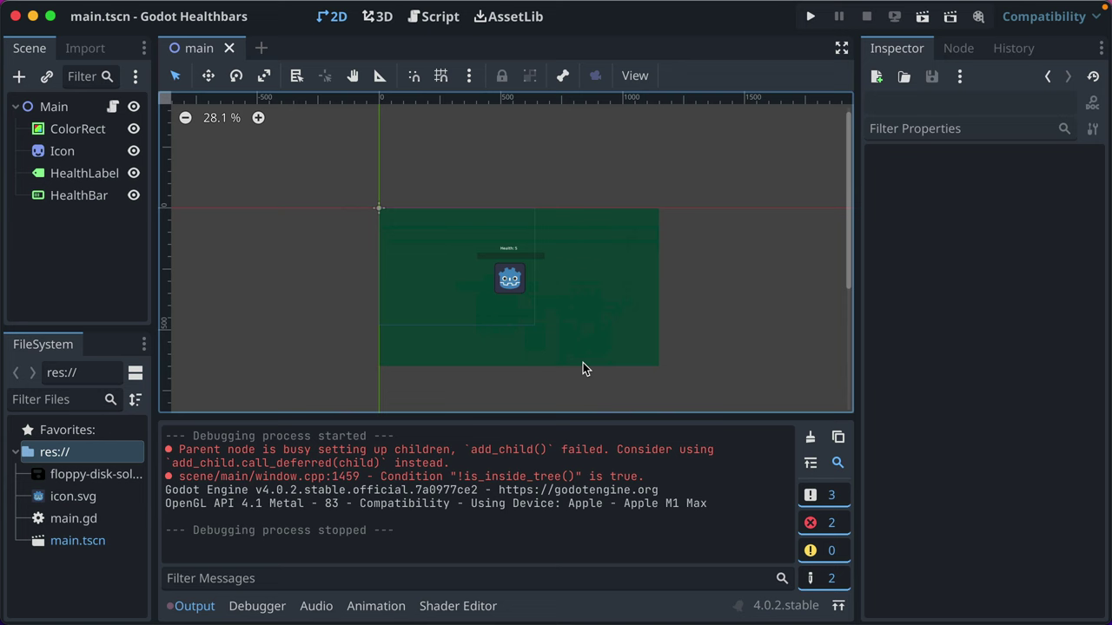
Select Icon, HealthBar and HealthLabel and move them about 248 px left.
left_click(513, 272)
left_click(503, 257, "shift")
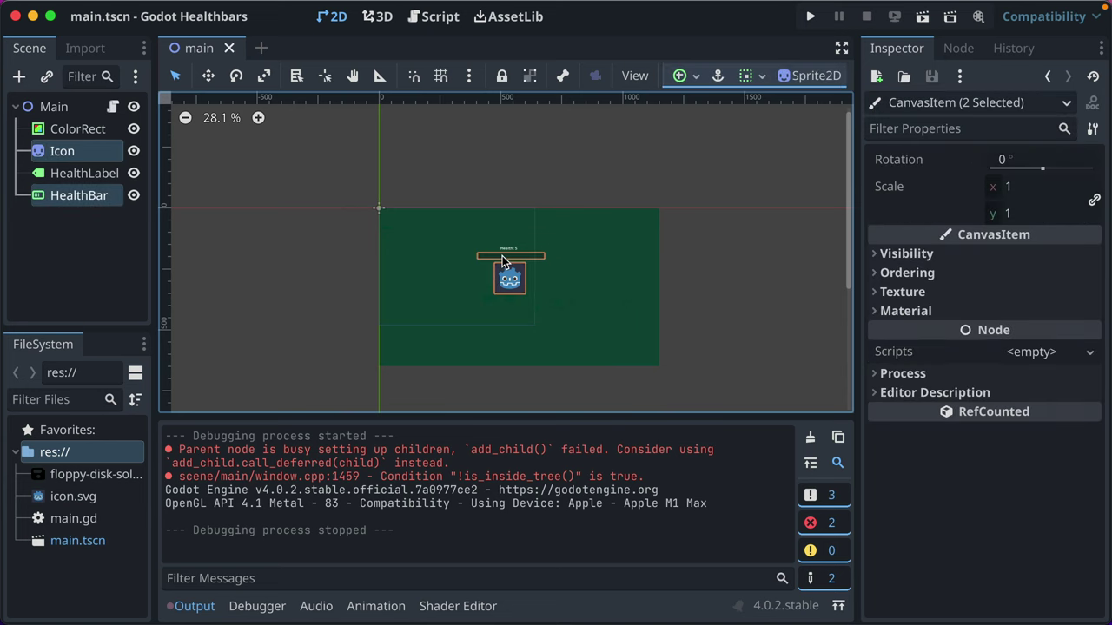
left_click(507, 249, "shift")
left_click_drag(512, 285, 449, 284)
Shrink the ColorRect to 644×485 at the viewport edge, save, and test-run the game.
left_click(430, 275)
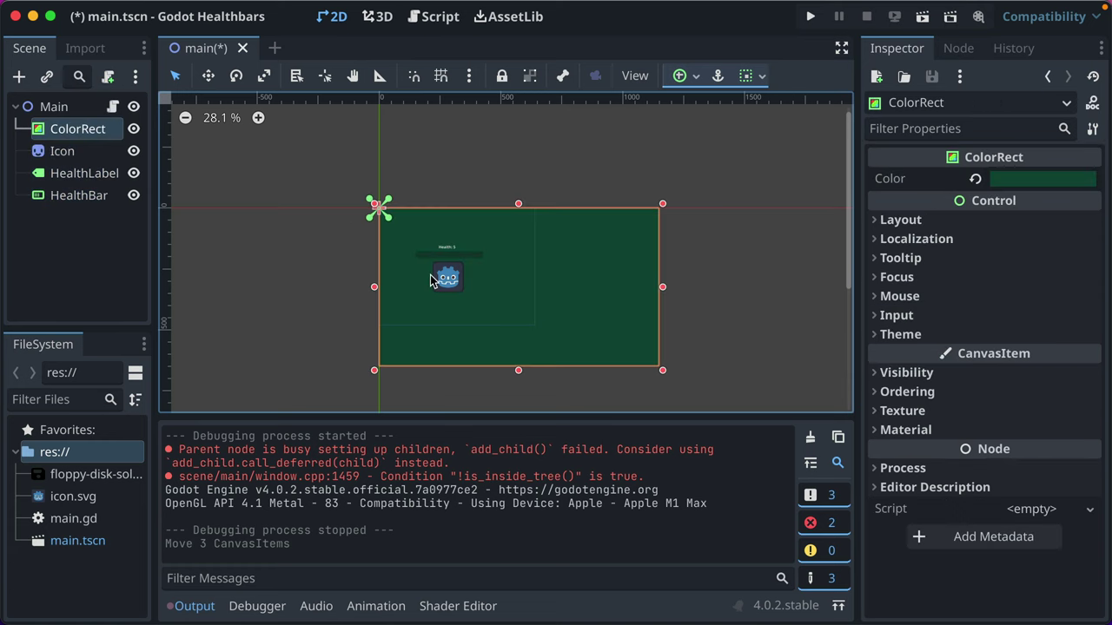
left_click_drag(670, 374, 542, 333)
key("super+s")
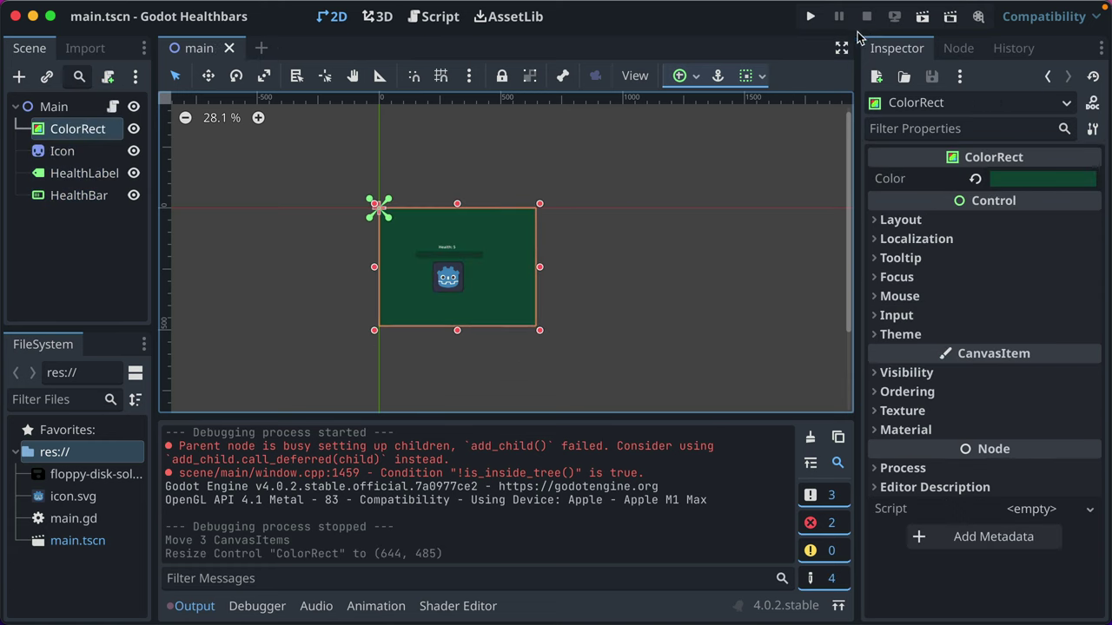
left_click(811, 18)
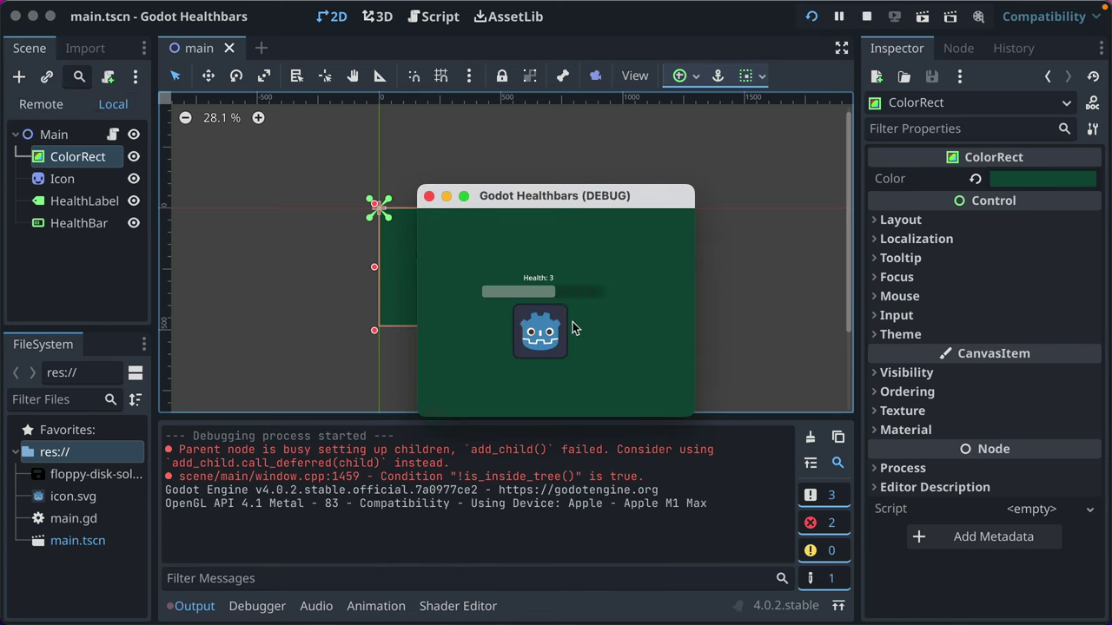
left_click(428, 196)
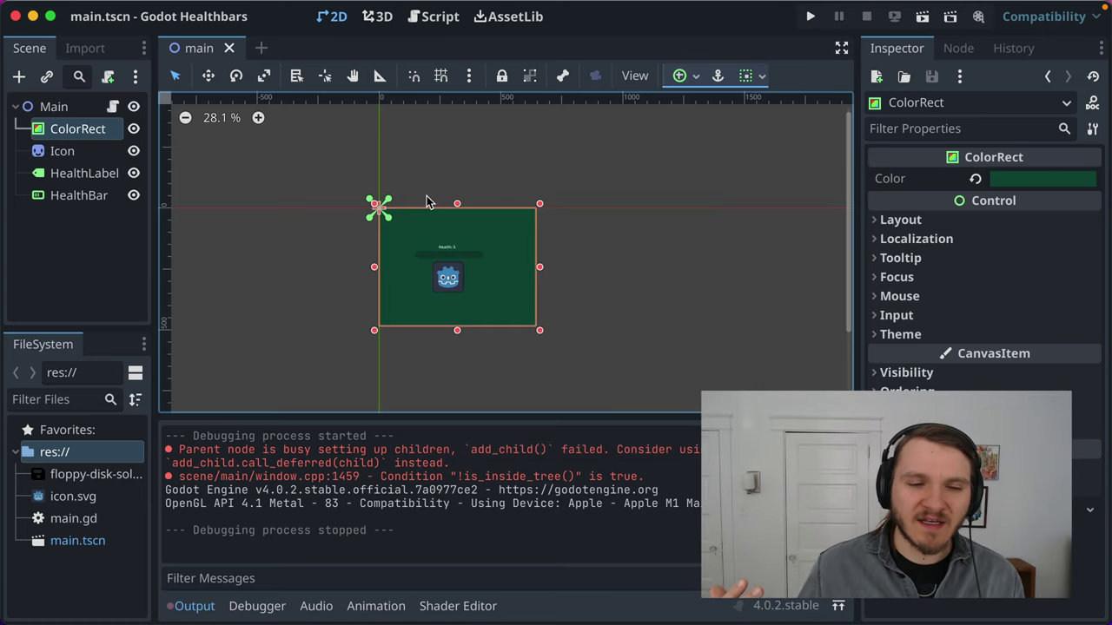